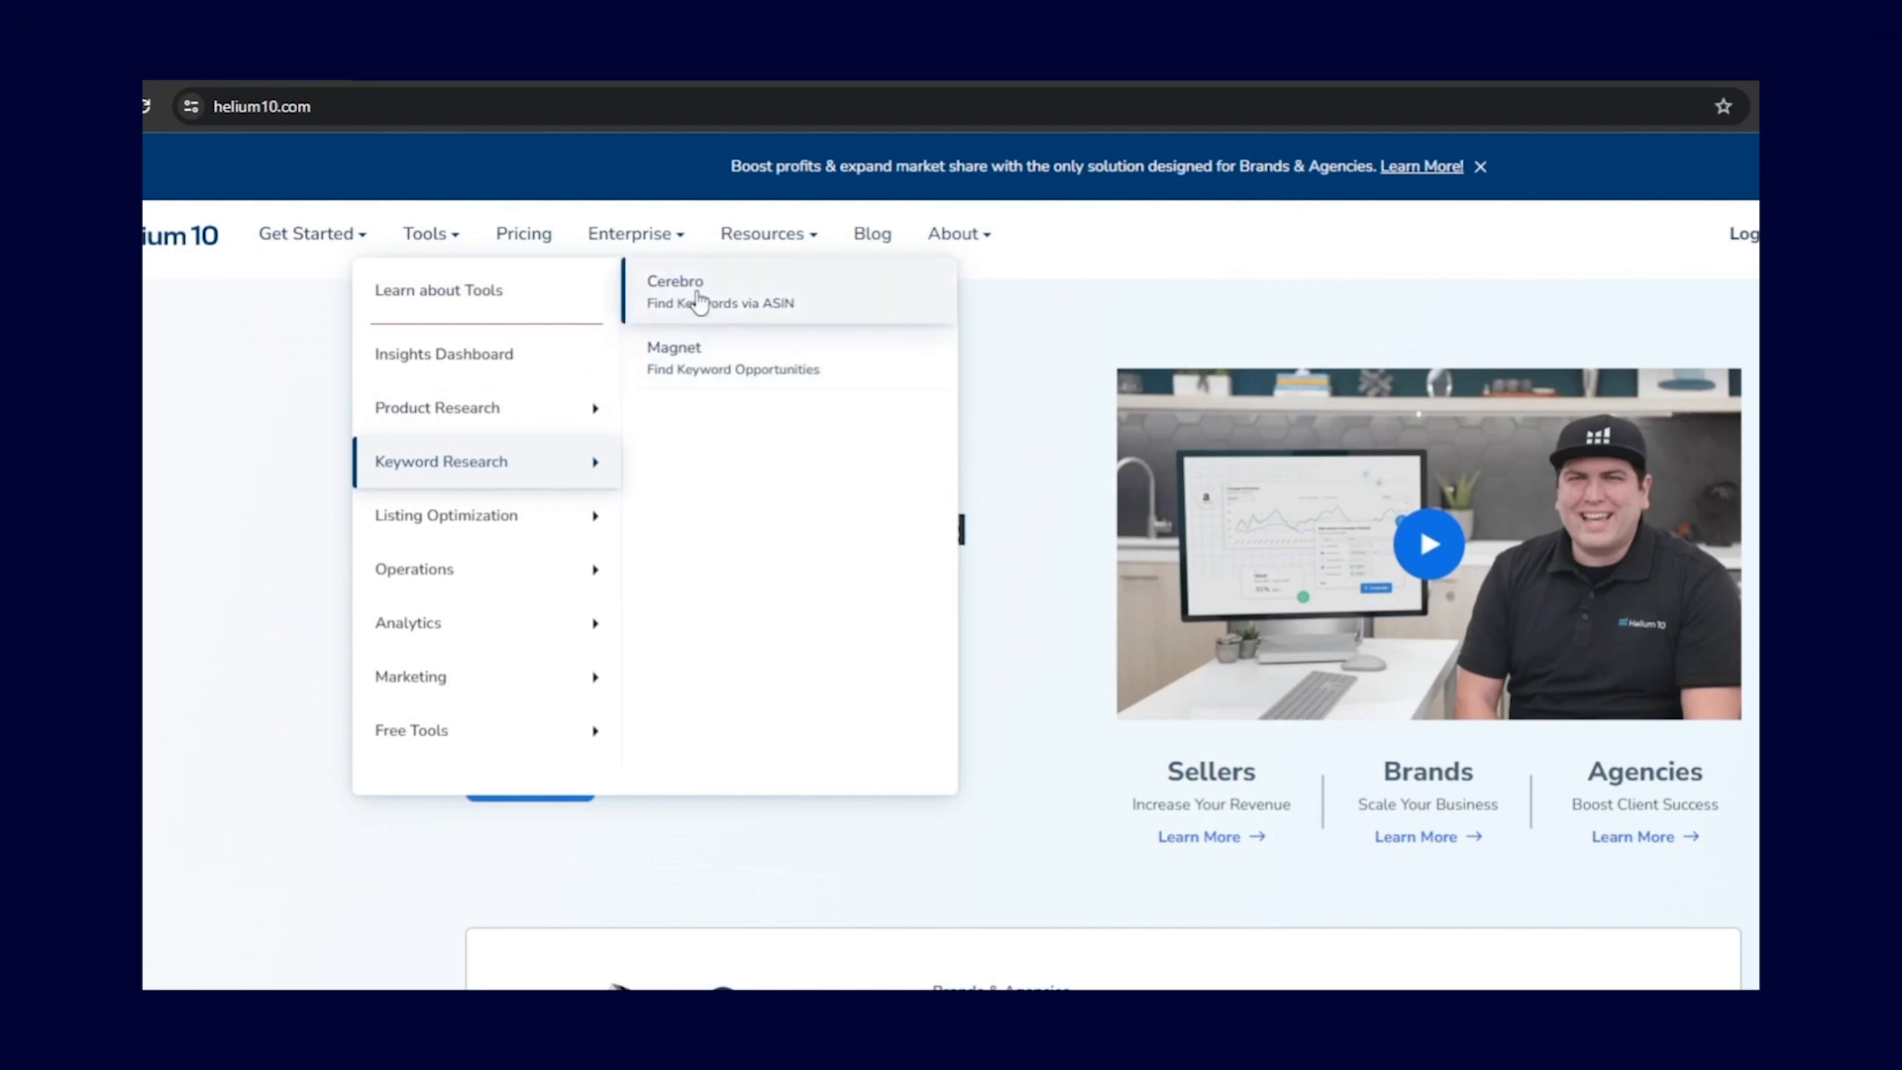
# Open the Cerebro keyword research page and read through its benefits, feature cards and suite pricing
pyautogui.click(439, 474)
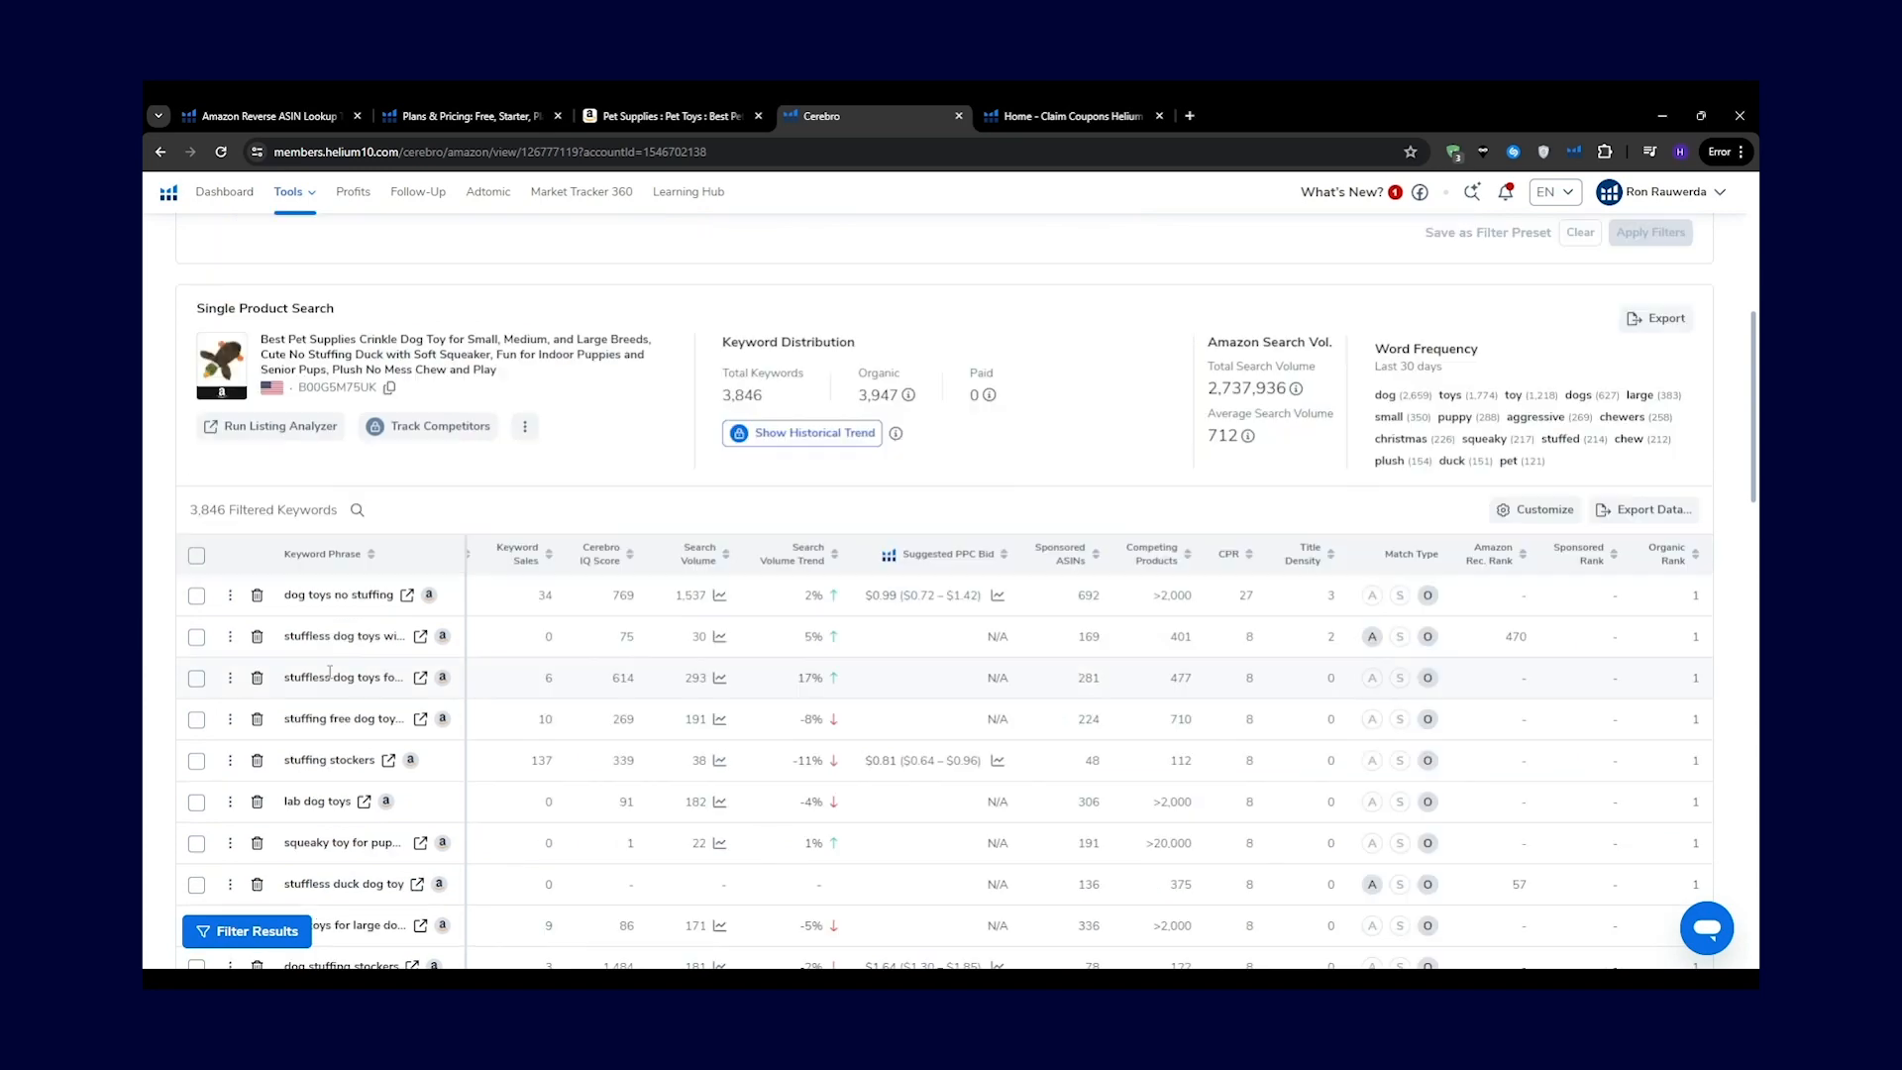
pyautogui.moveTo(331, 674)
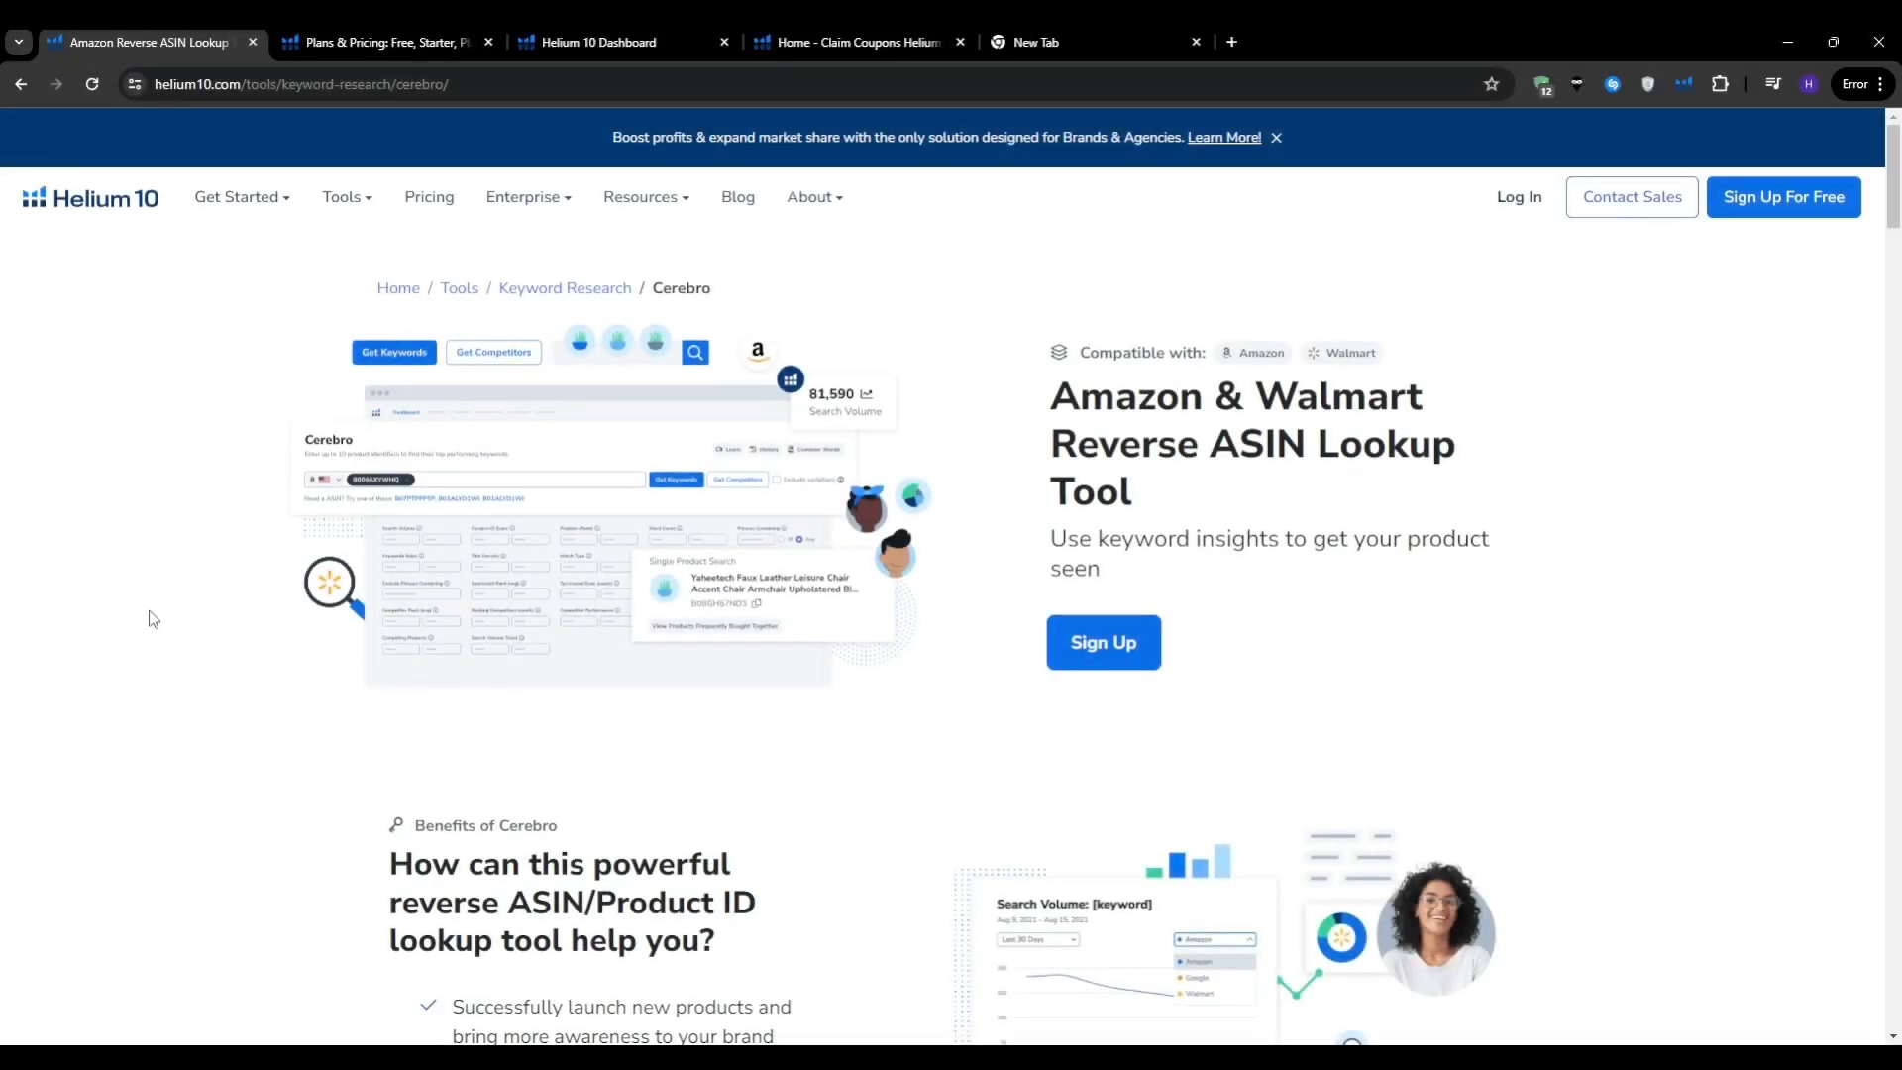
pyautogui.scroll(-4, 153, 619)
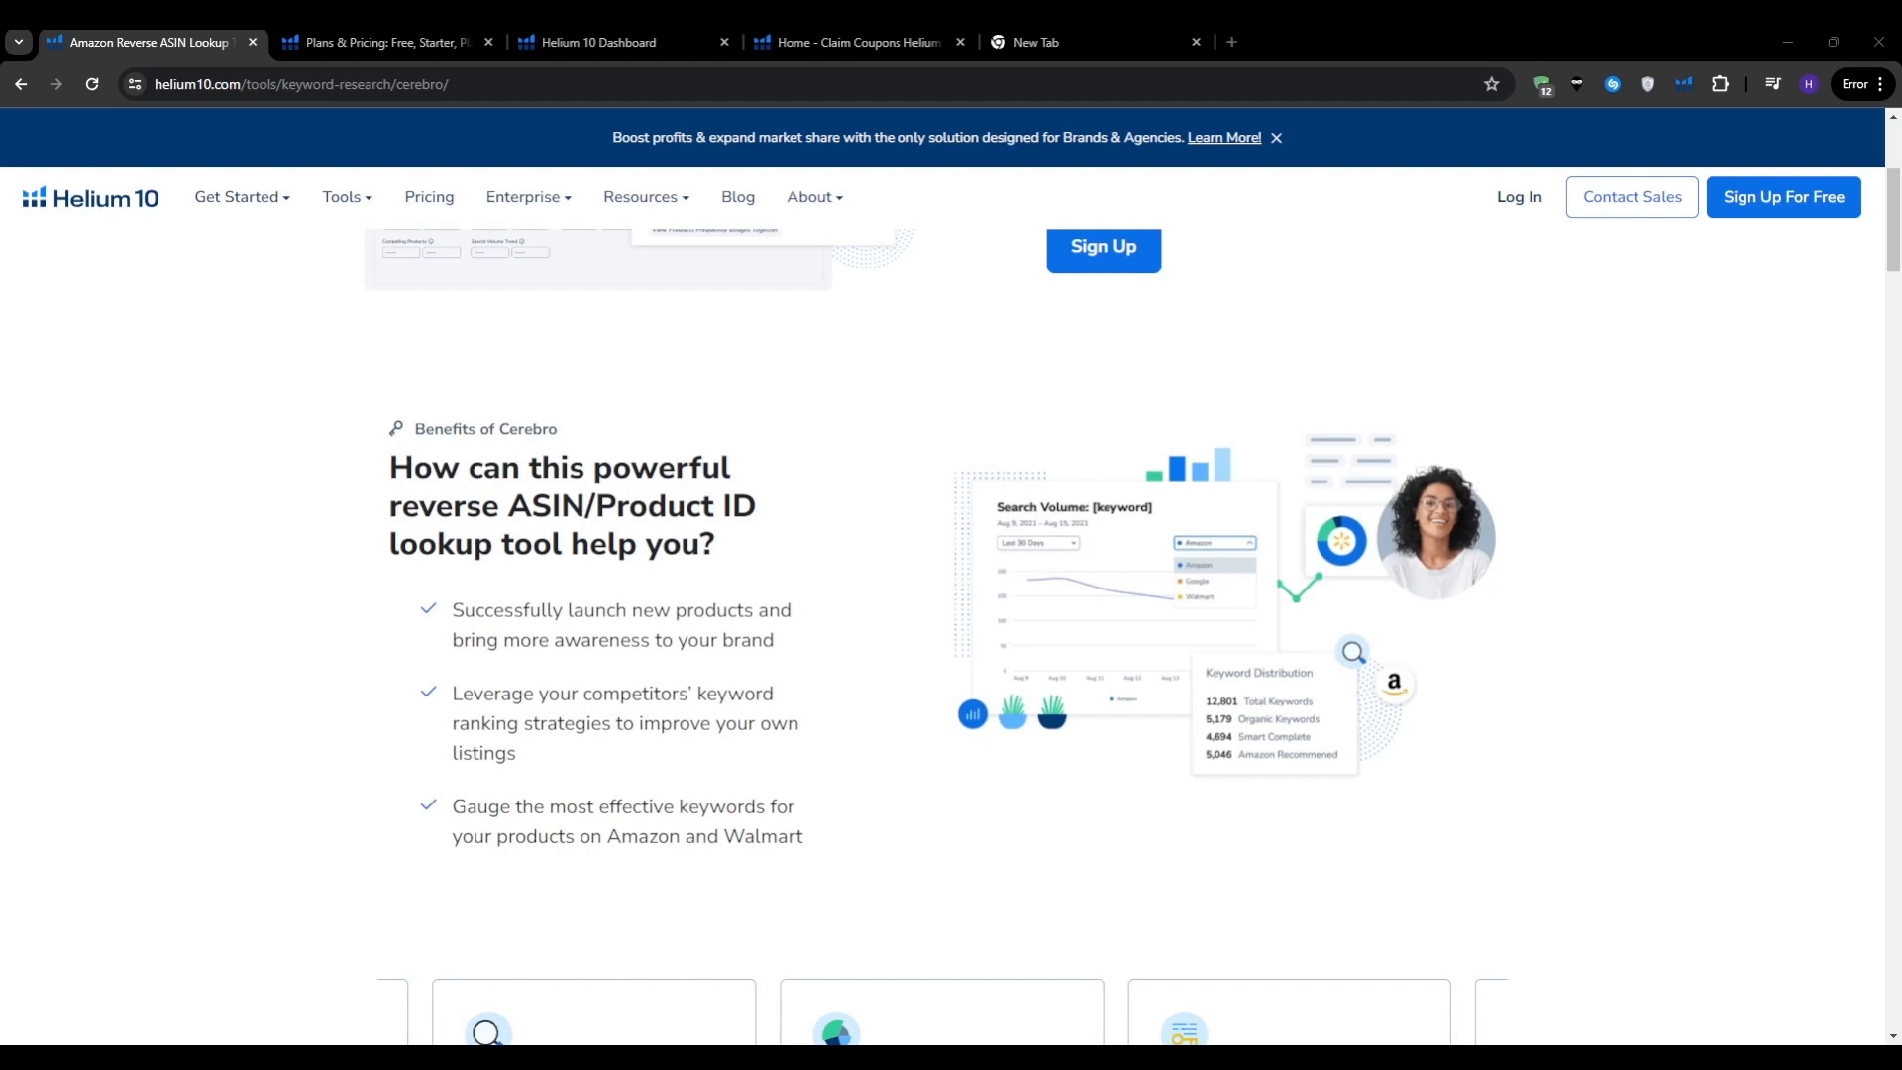
pyautogui.click(968, 1036)
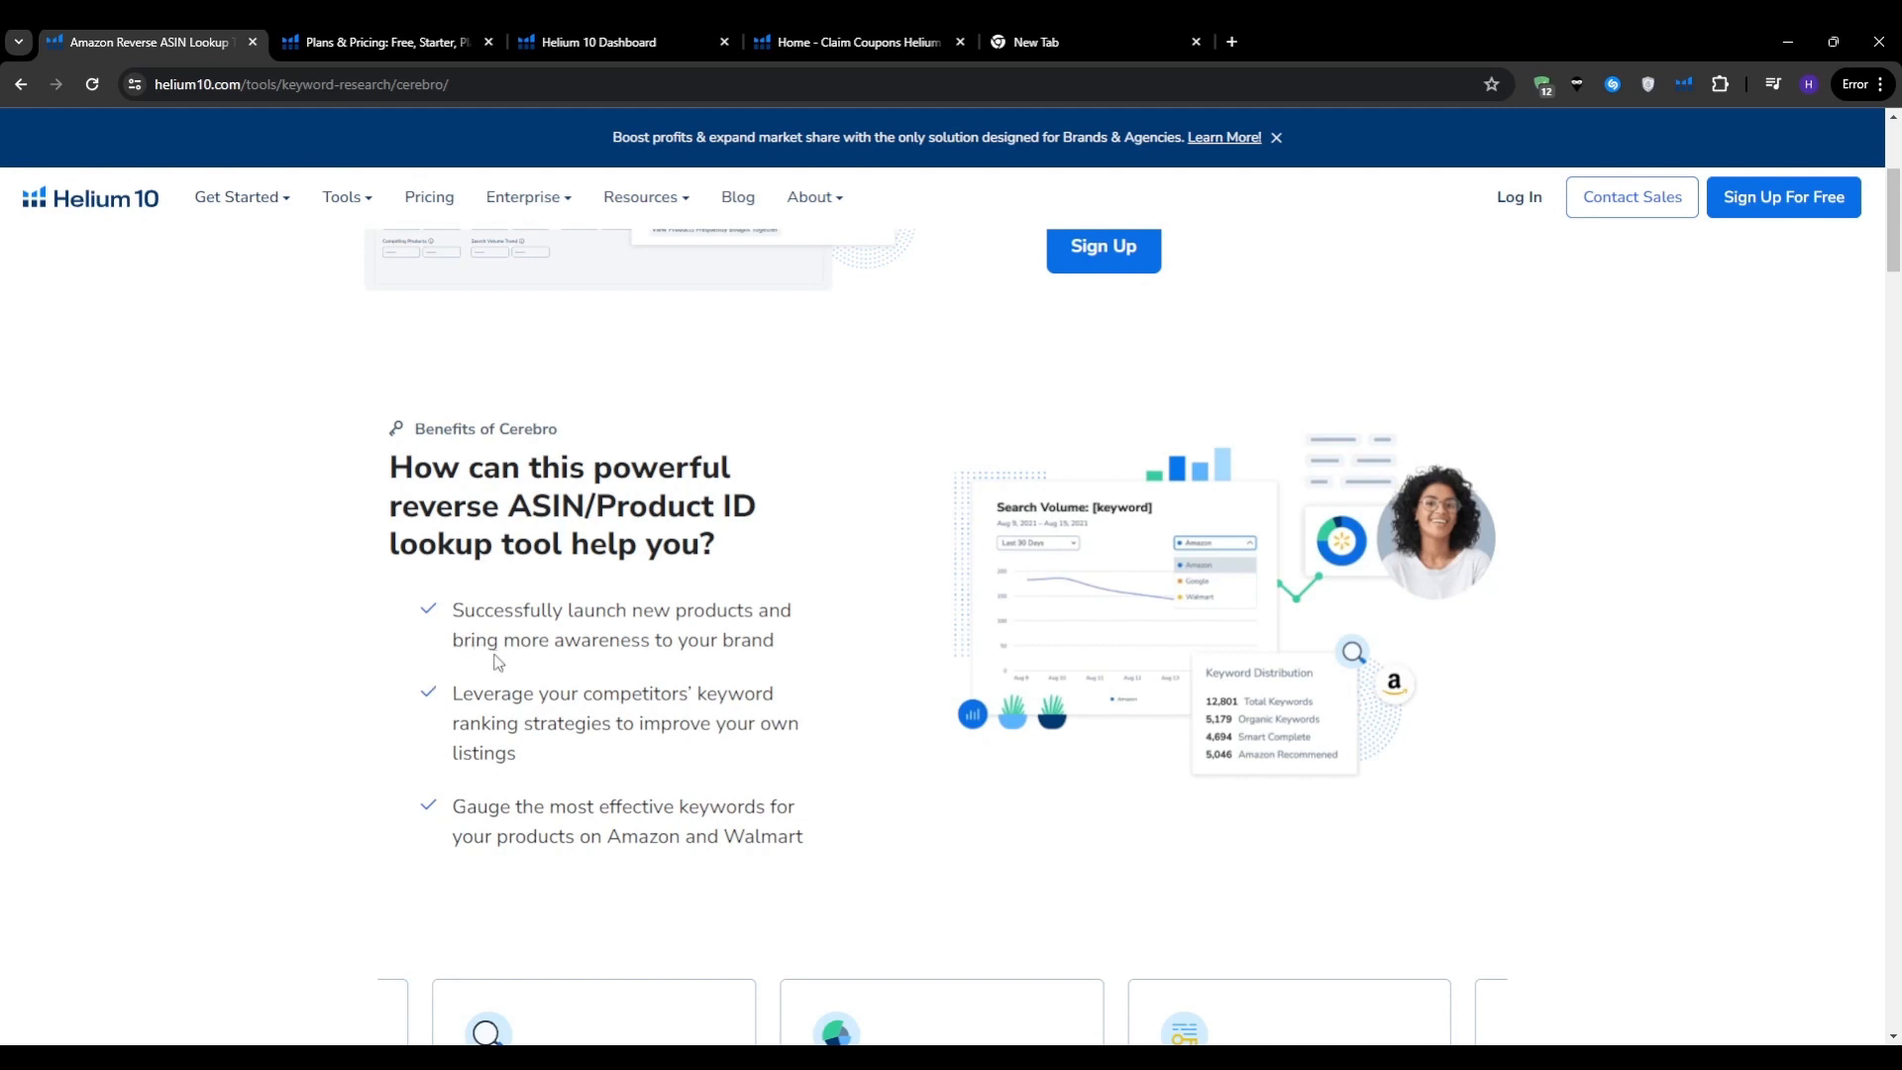
pyautogui.scroll(-5, 498, 661)
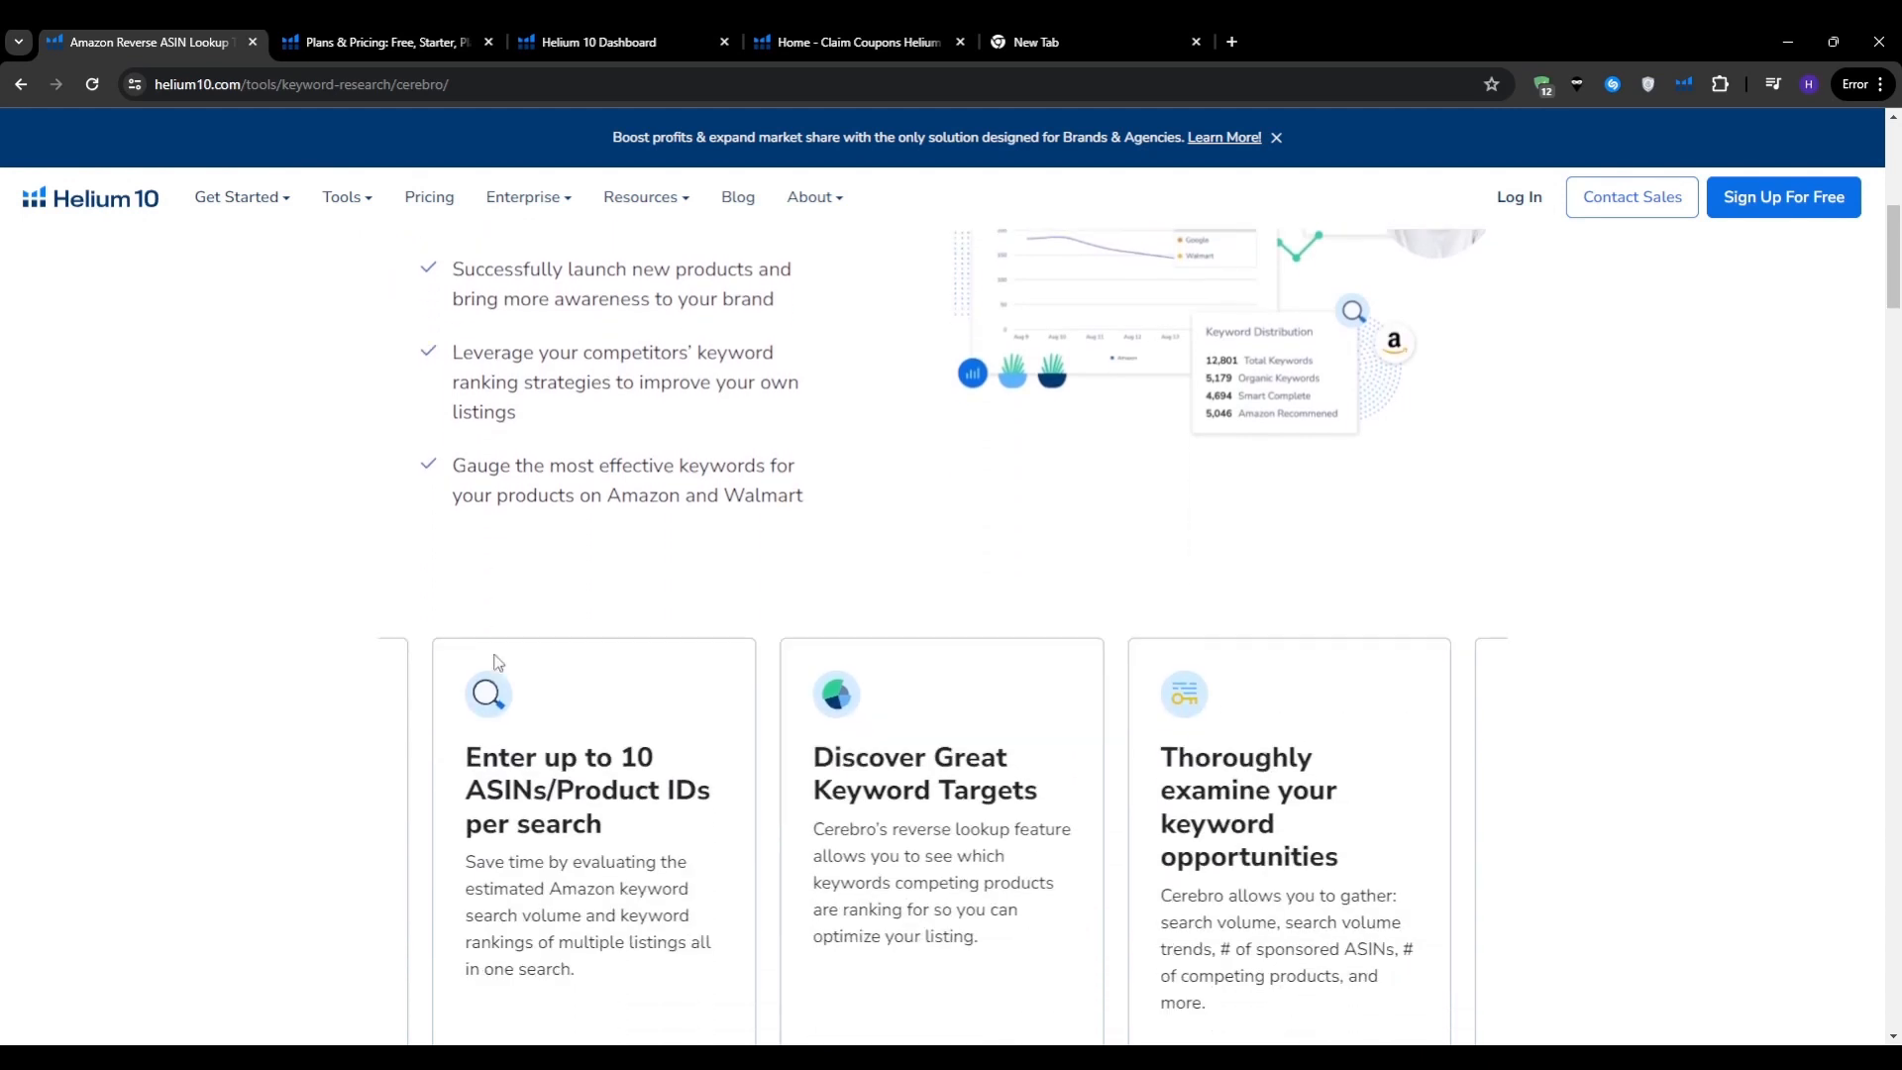
pyautogui.scroll(-1, 317, 709)
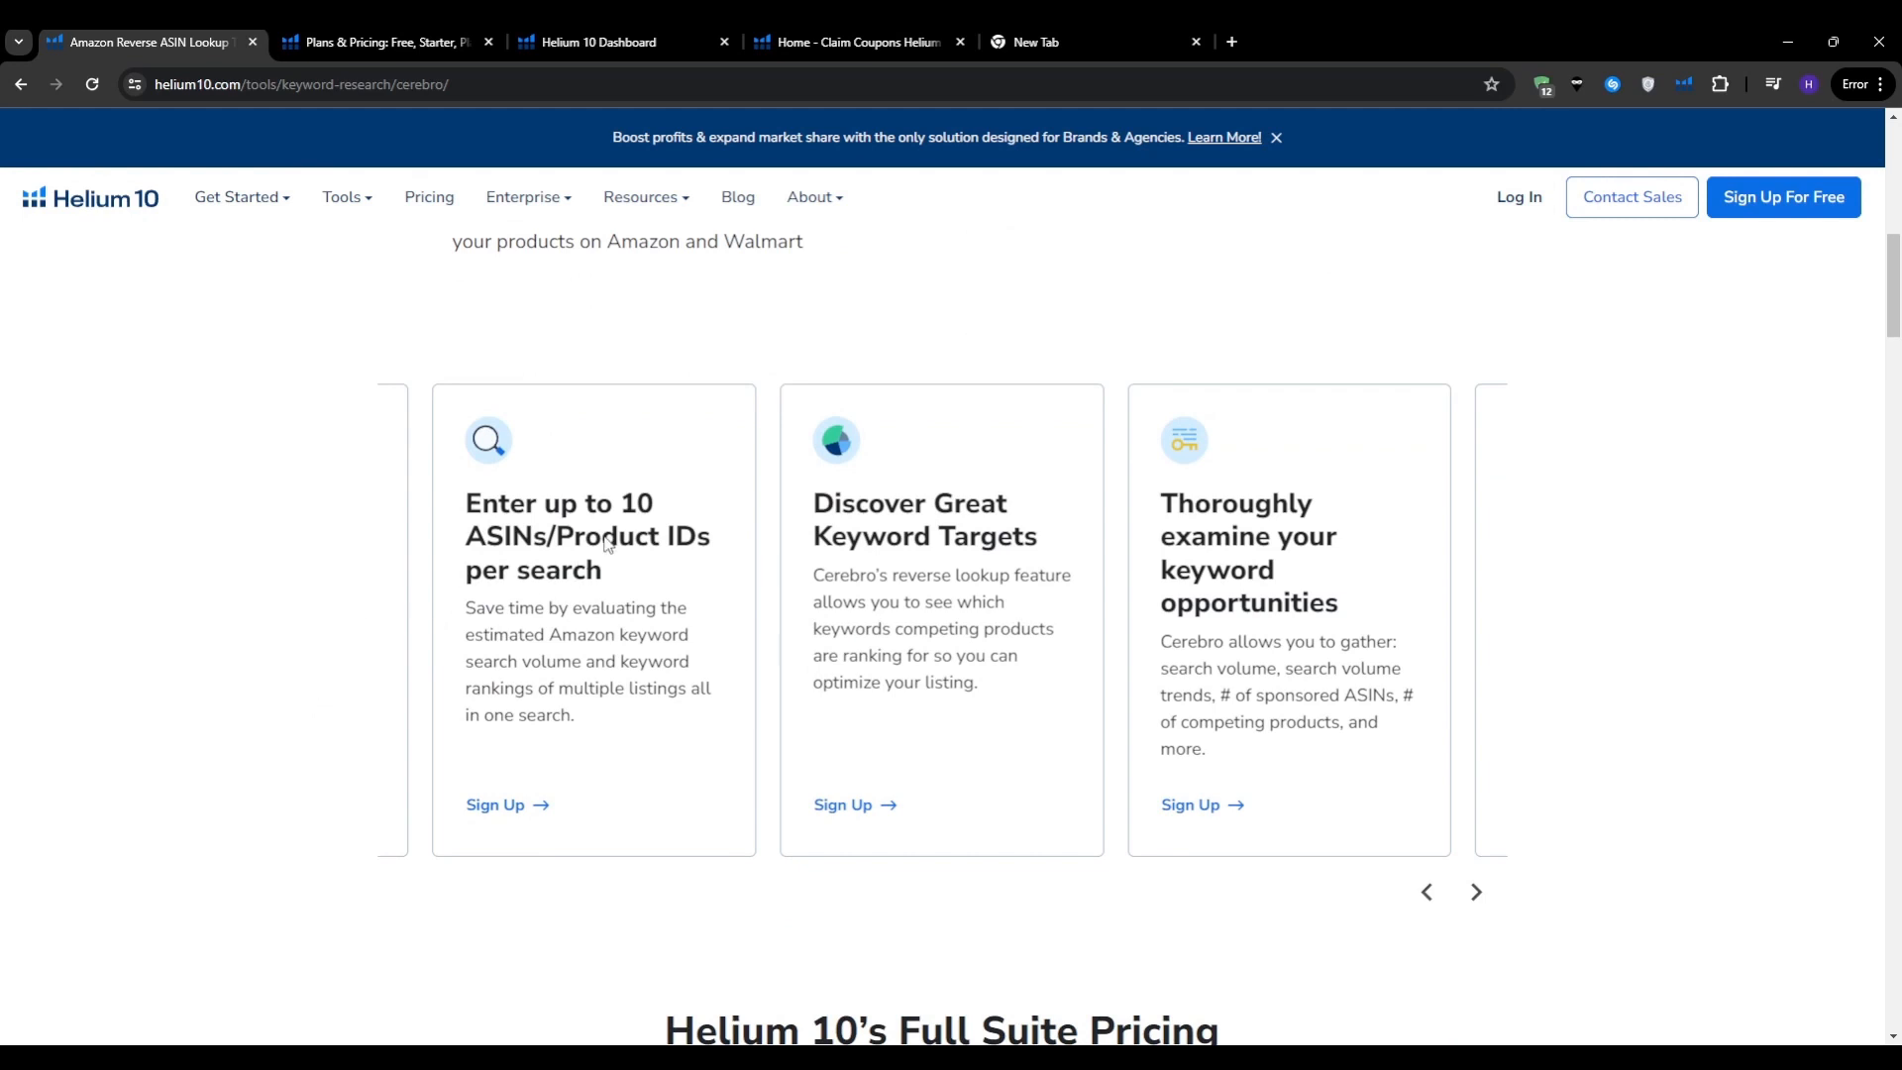
pyautogui.scroll(-5, 244, 715)
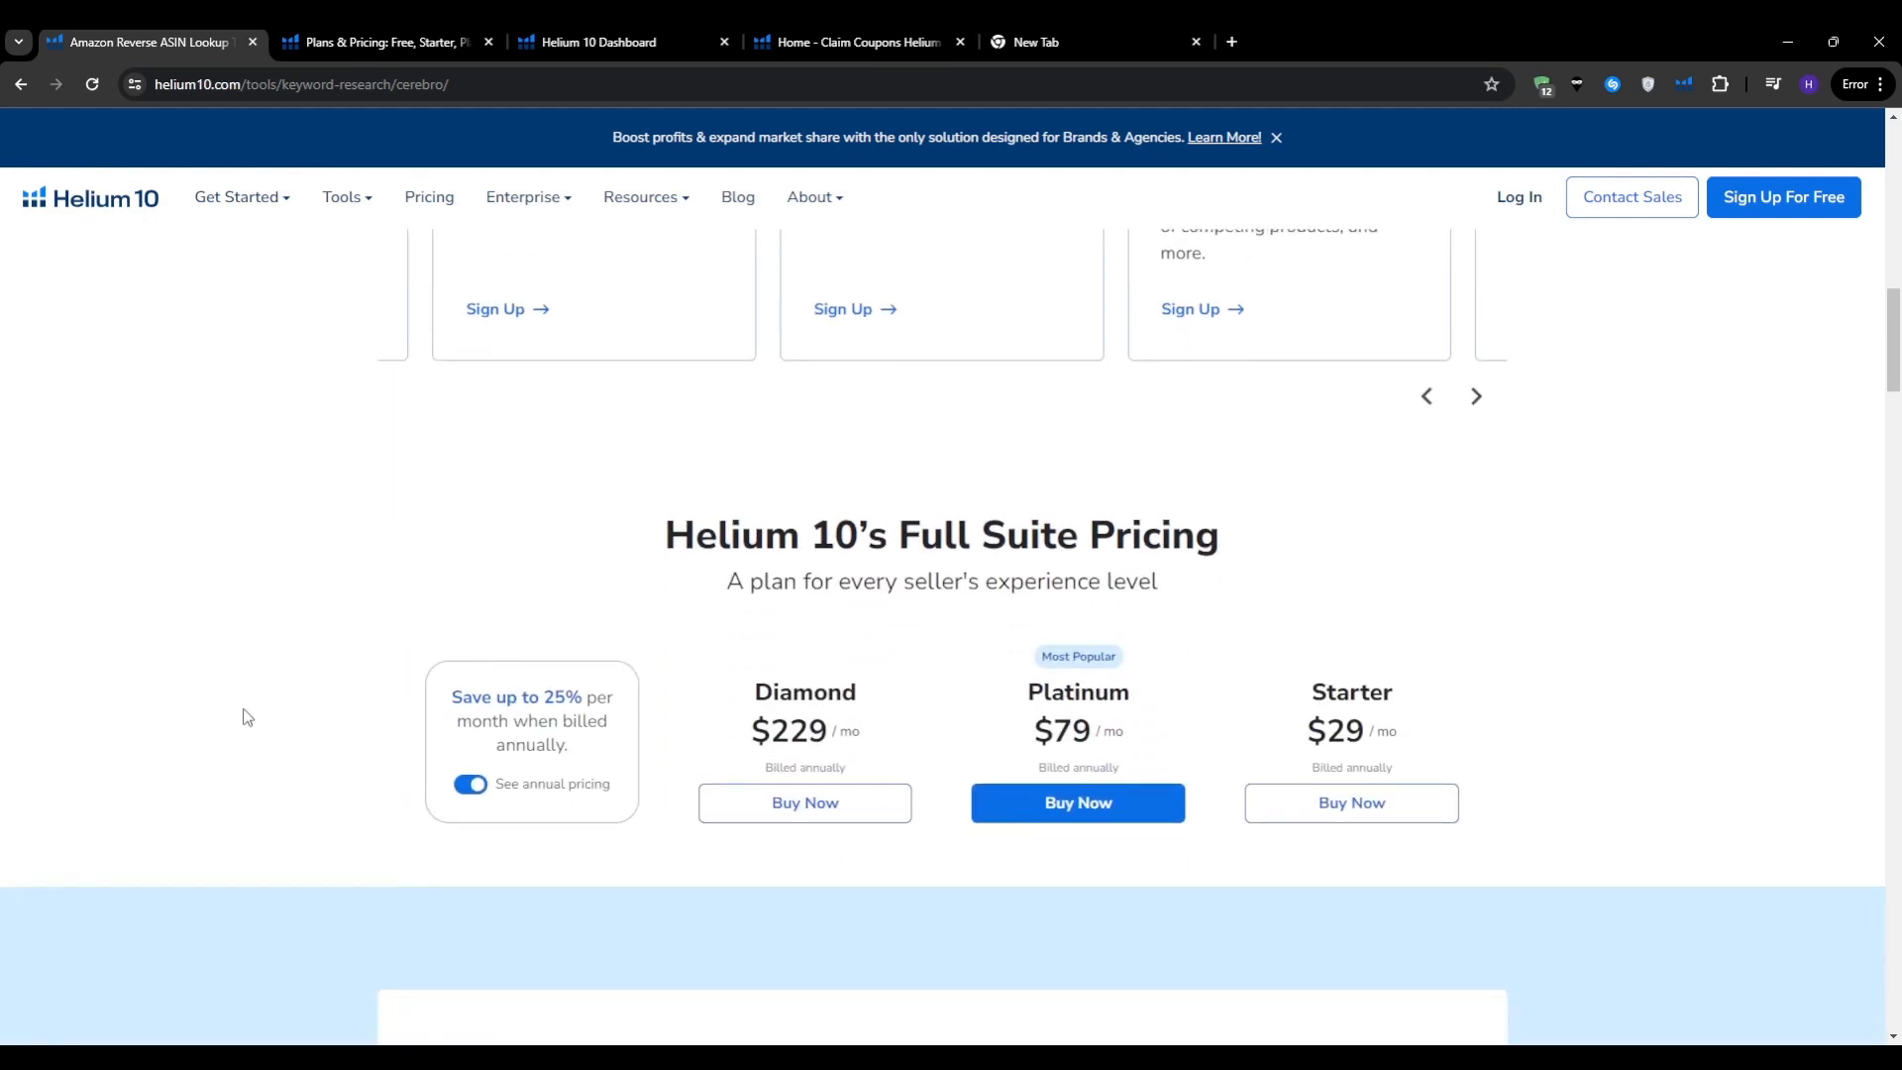
pyautogui.scroll(4, 246, 716)
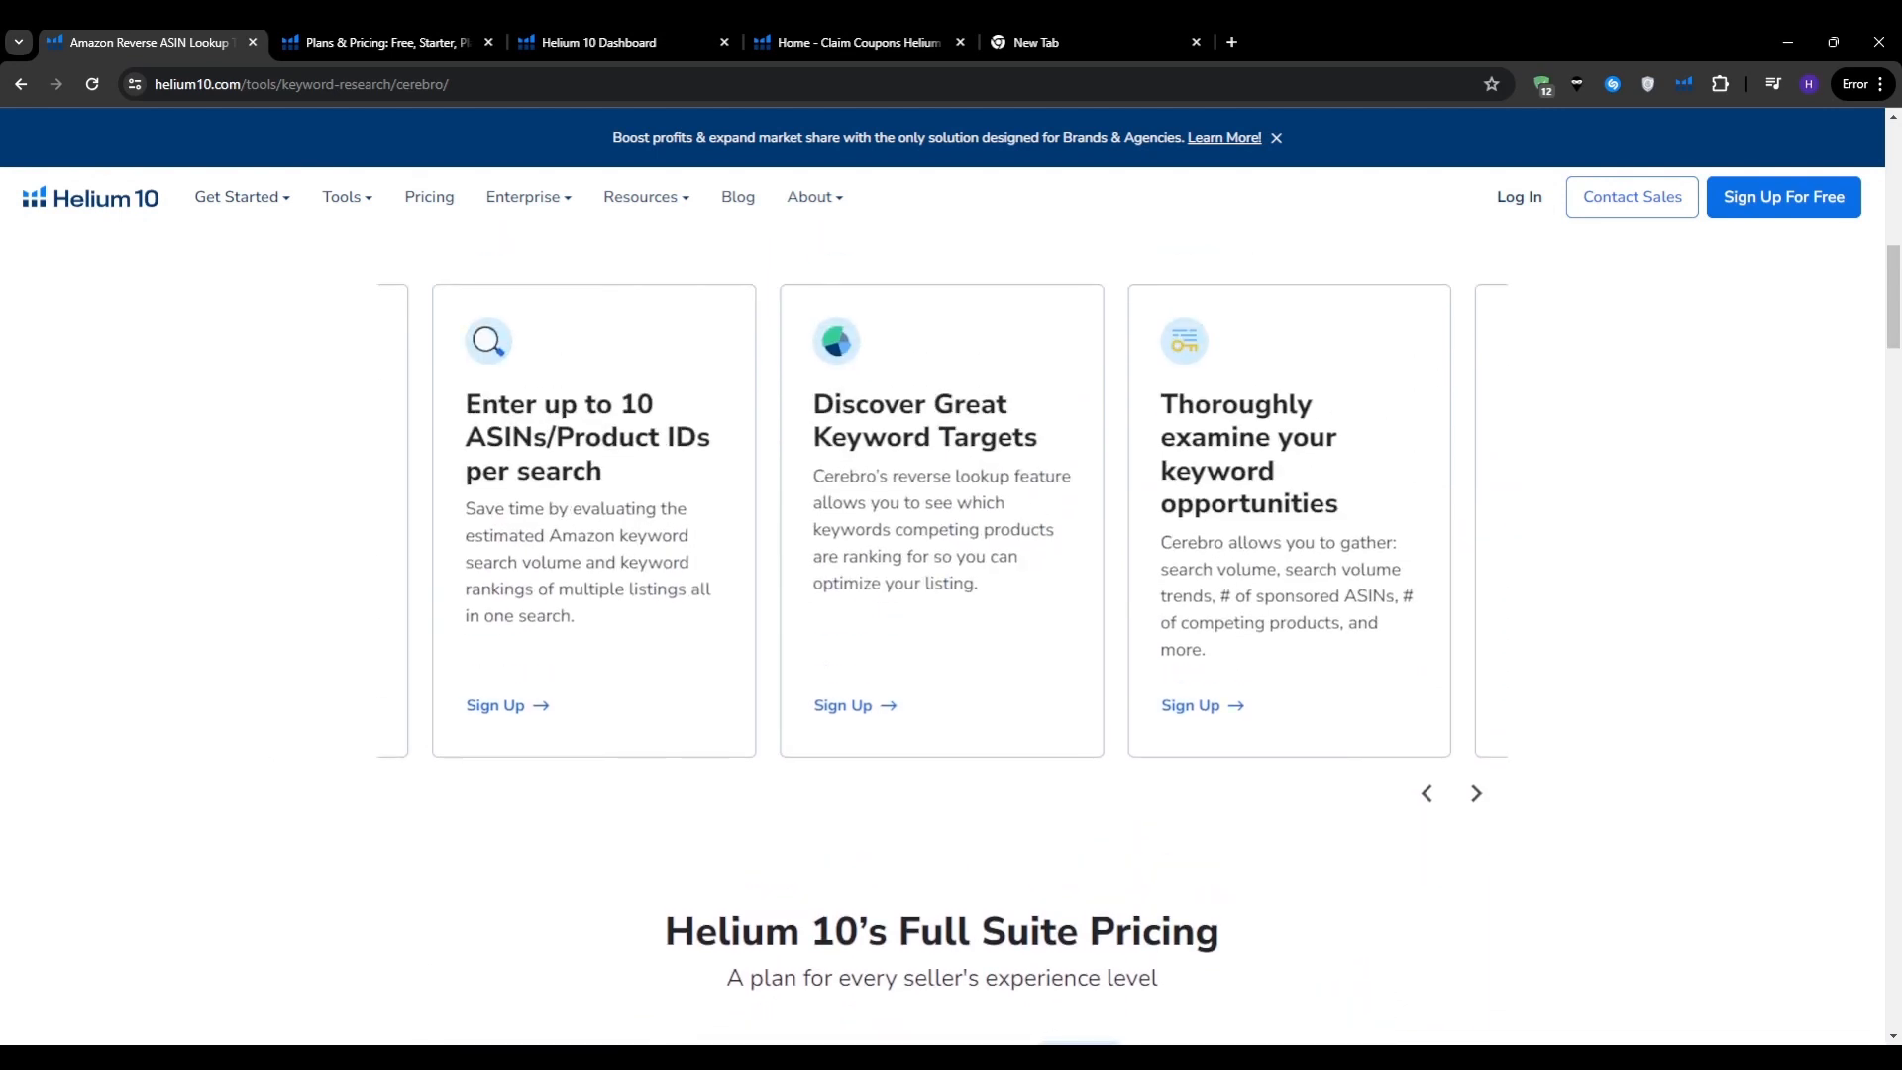
pyautogui.click(1040, 1057)
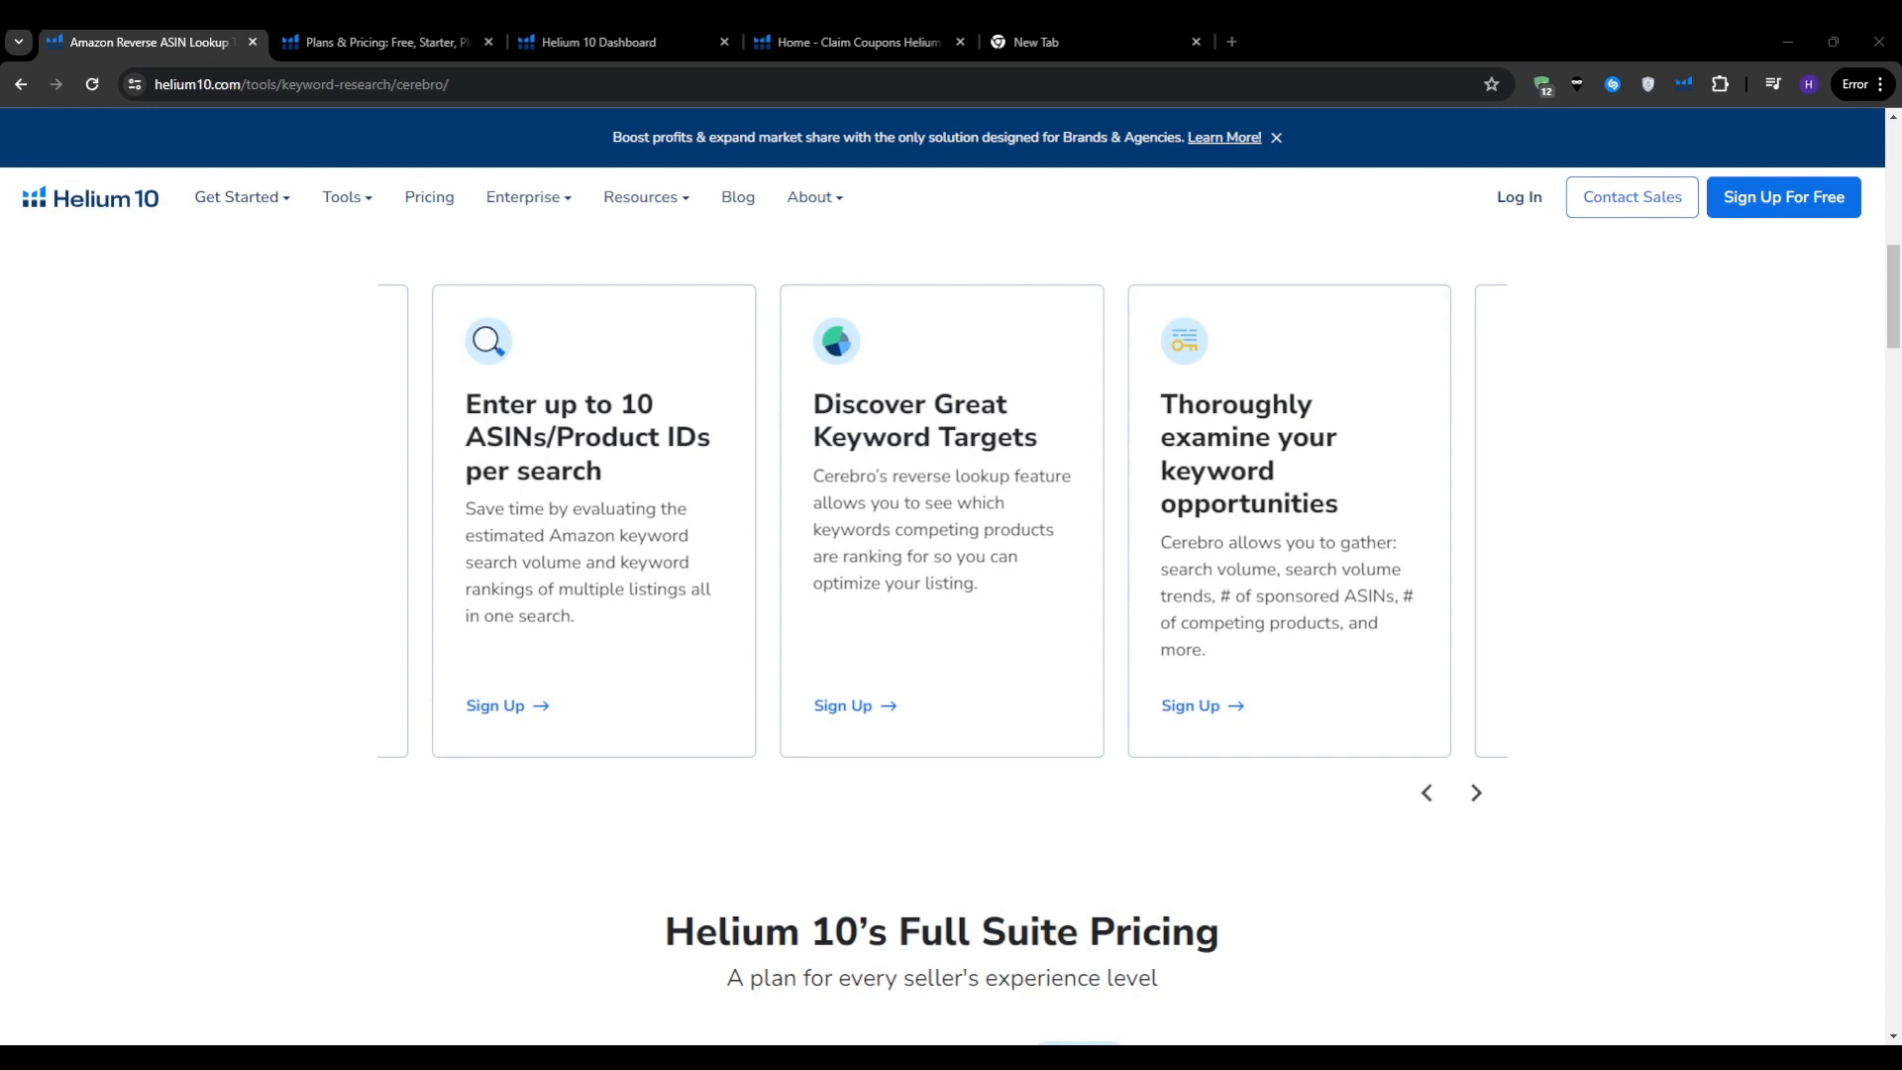
# Open the Plans & Pricing page and expand Keyword Research to compare Cerebro access across the Diamond, Platinum and Starter plans
pyautogui.hotkey('ctrl', 'Tab')
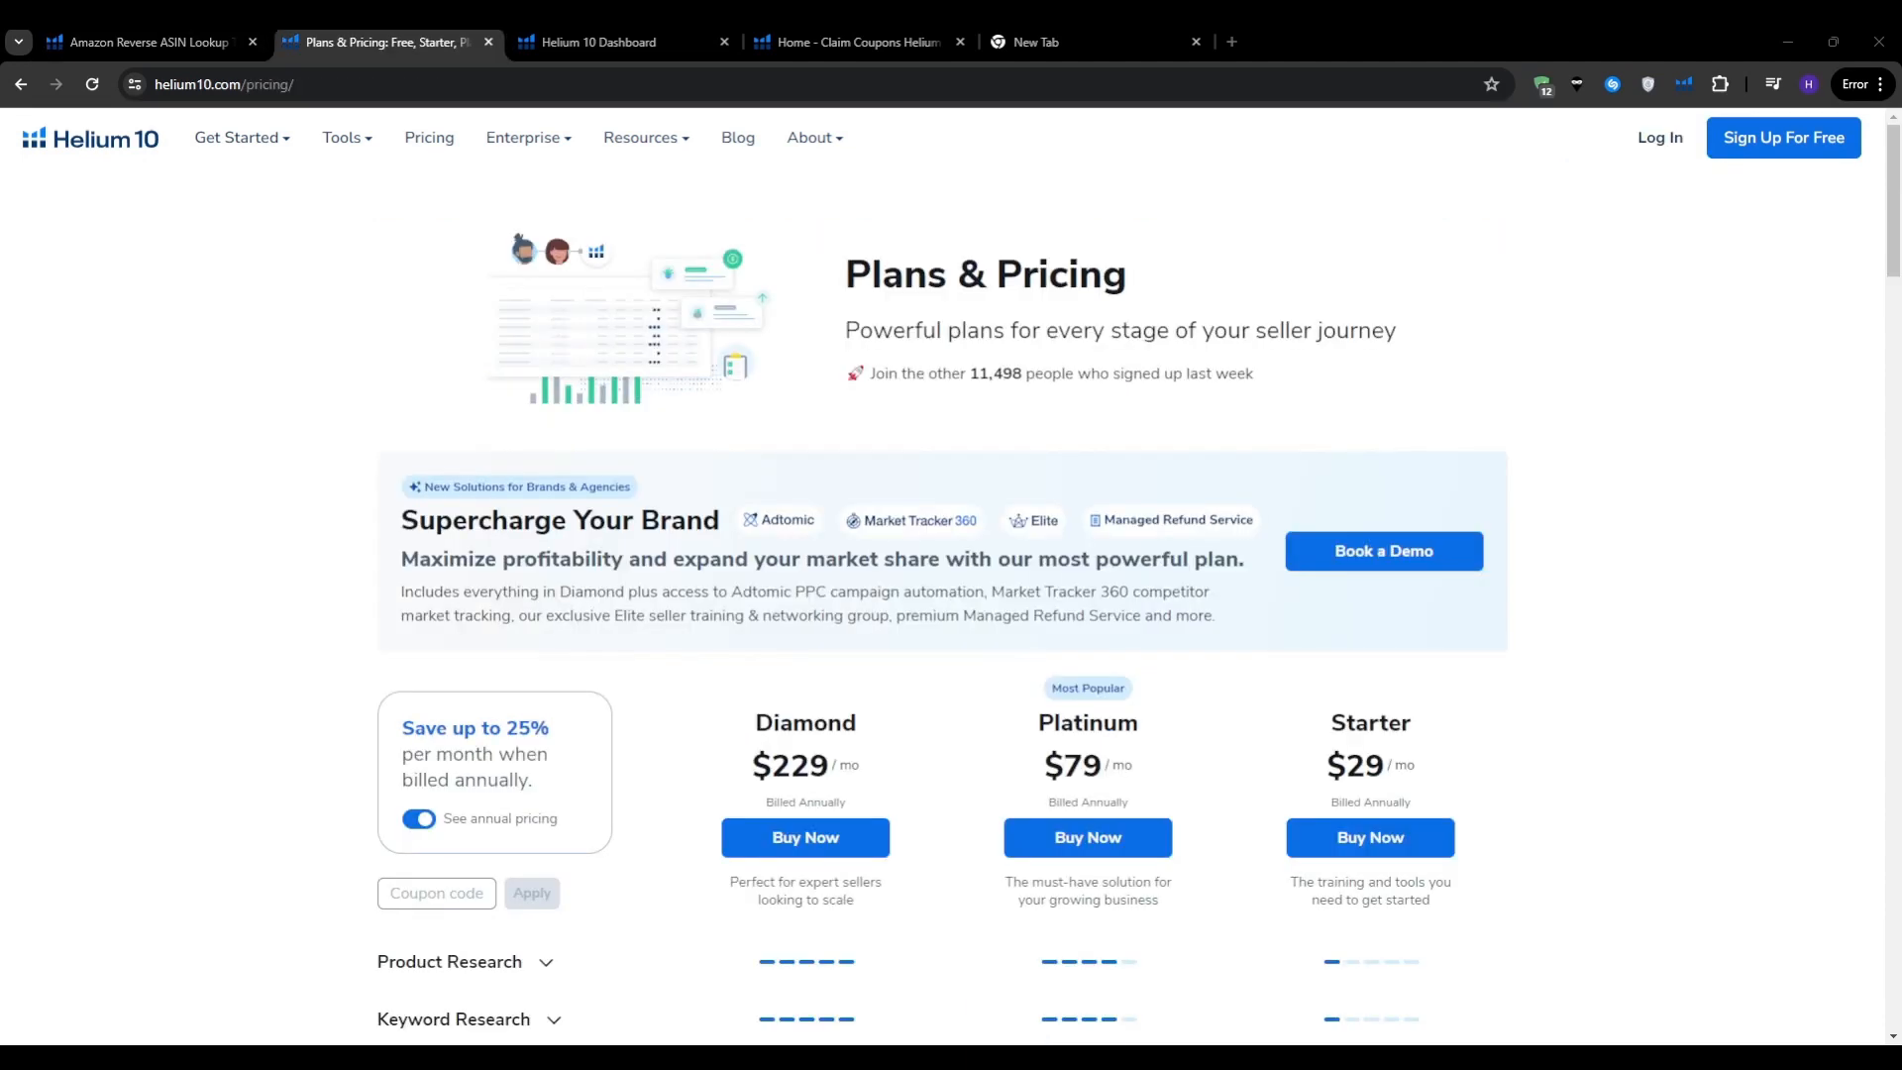
pyautogui.scroll(-4, 170, 700)
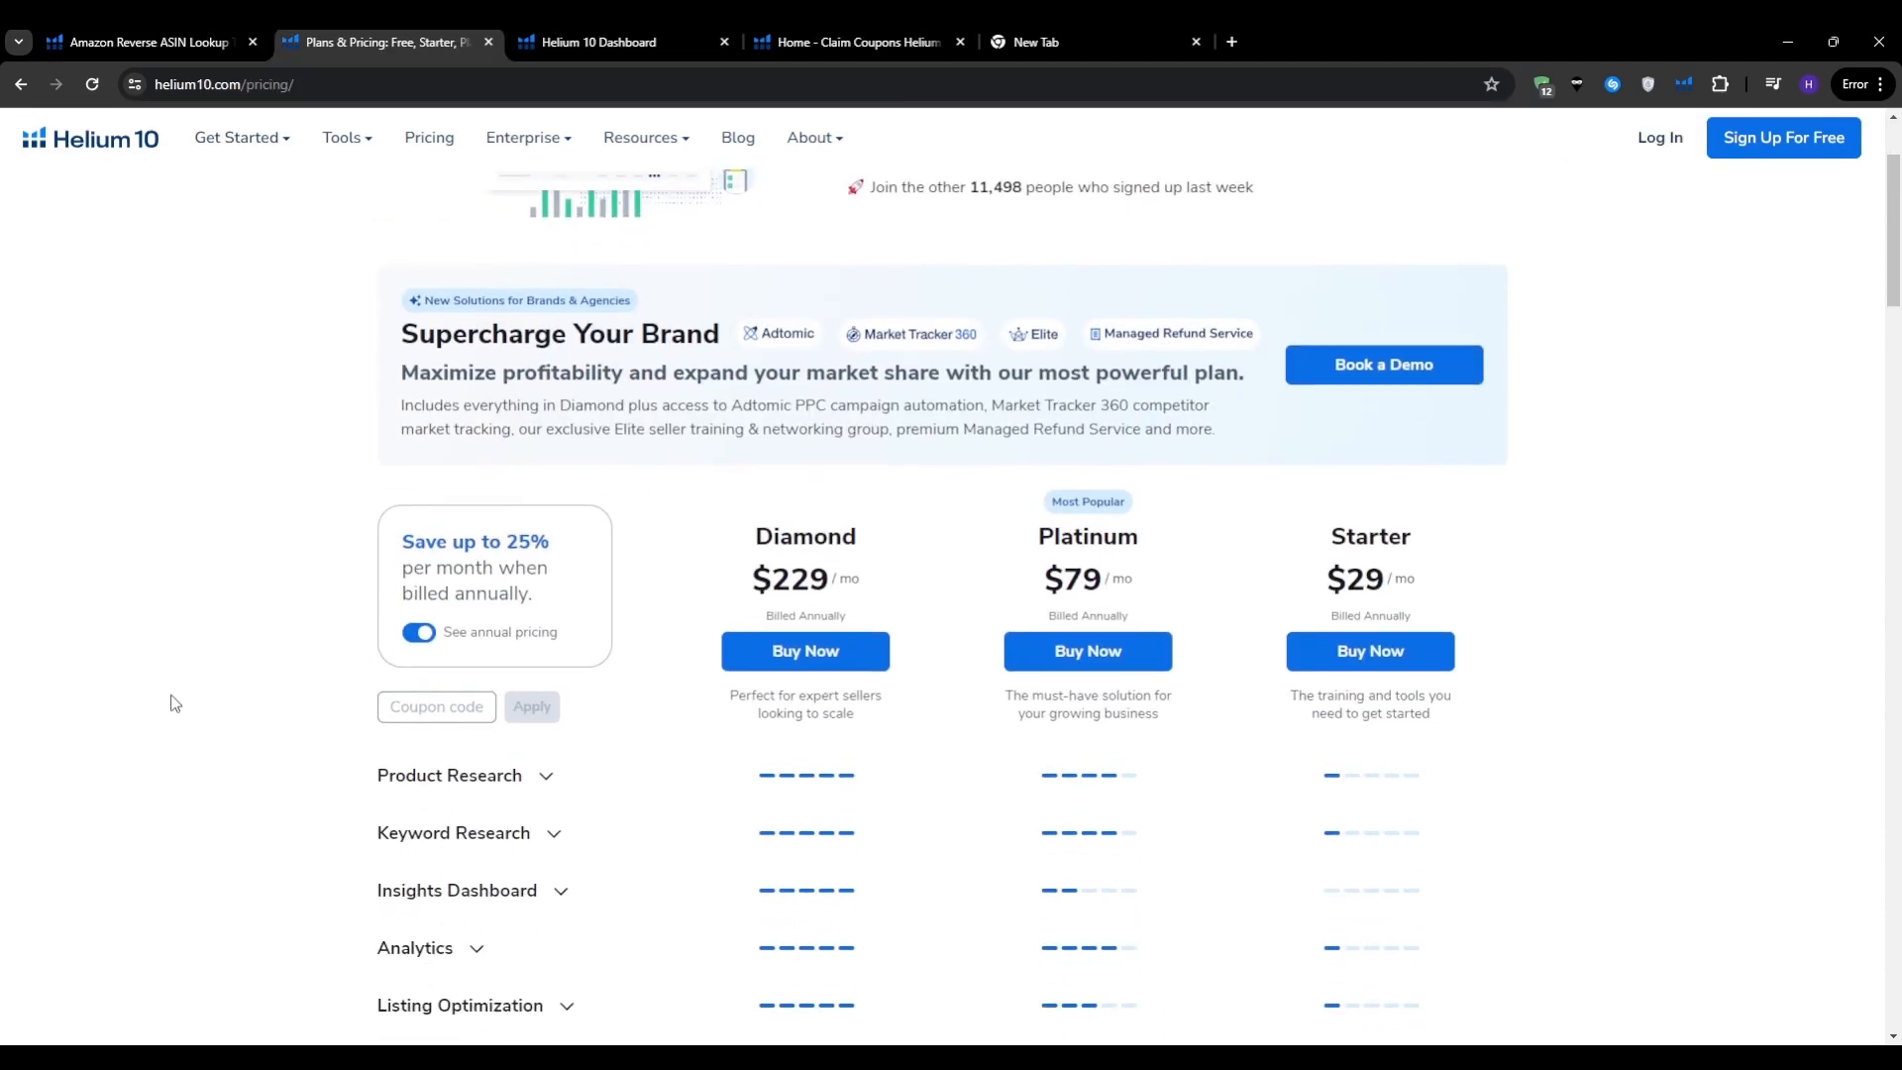
pyautogui.scroll(-1, 146, 662)
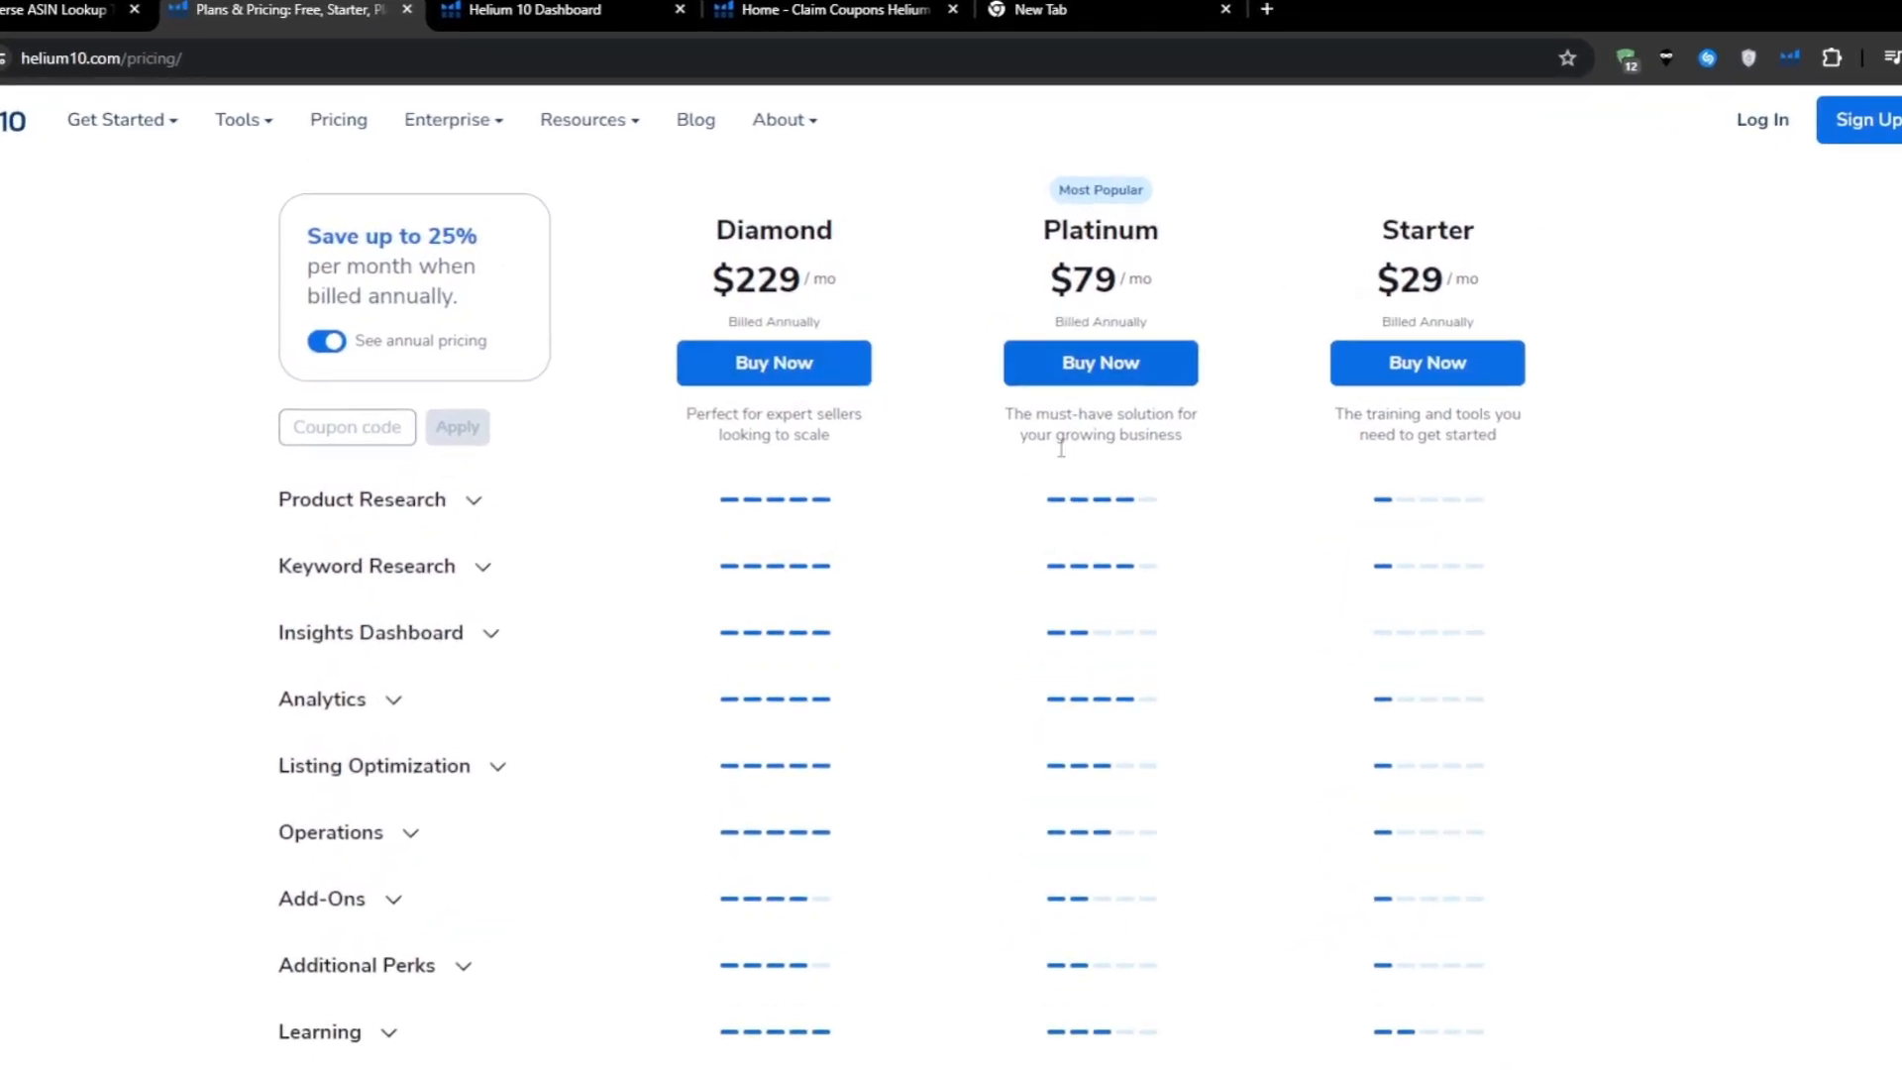
pyautogui.click(474, 578)
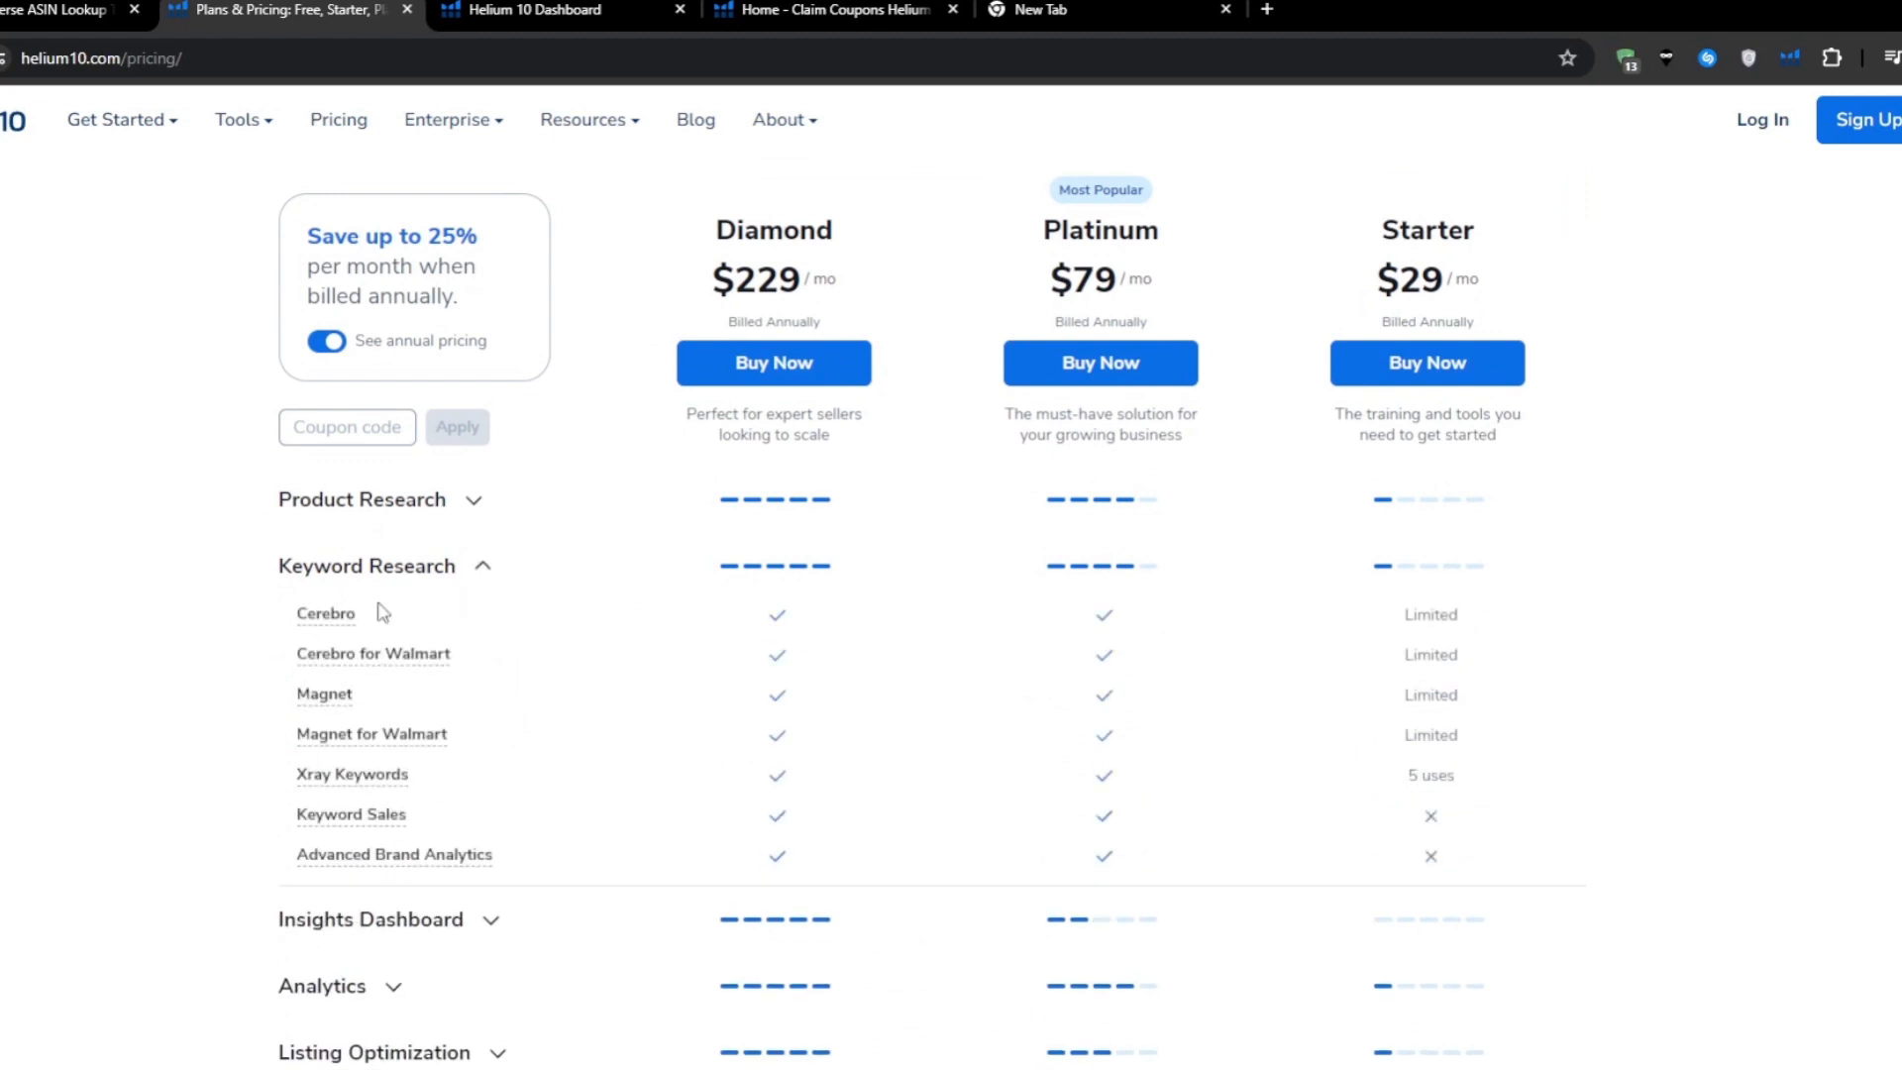
pyautogui.doubleClick(1447, 615)
pyautogui.click(1419, 626)
# Switch the plan prices to monthly billing to compare them, and restore annual pricing
pyautogui.moveTo(311, 236); pyautogui.dragTo(505, 314)
pyautogui.click(327, 343)
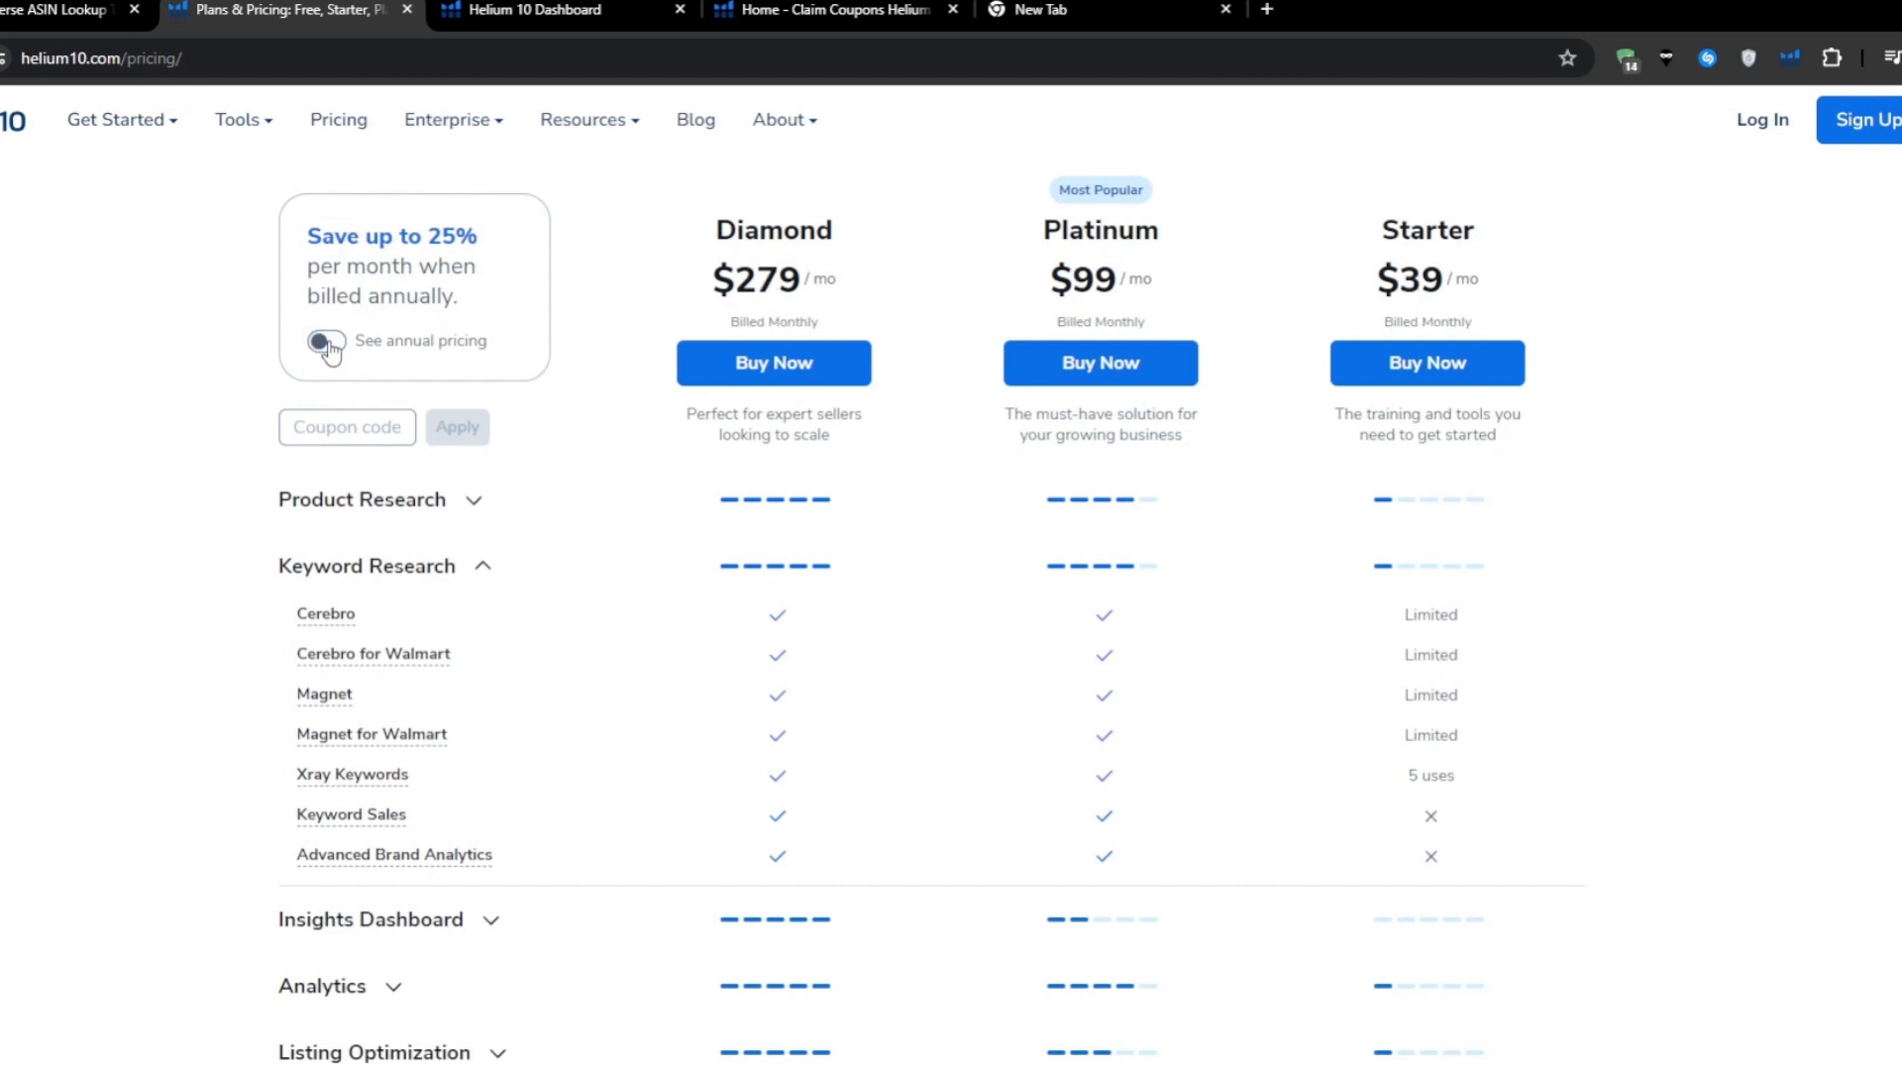
pyautogui.click(327, 341)
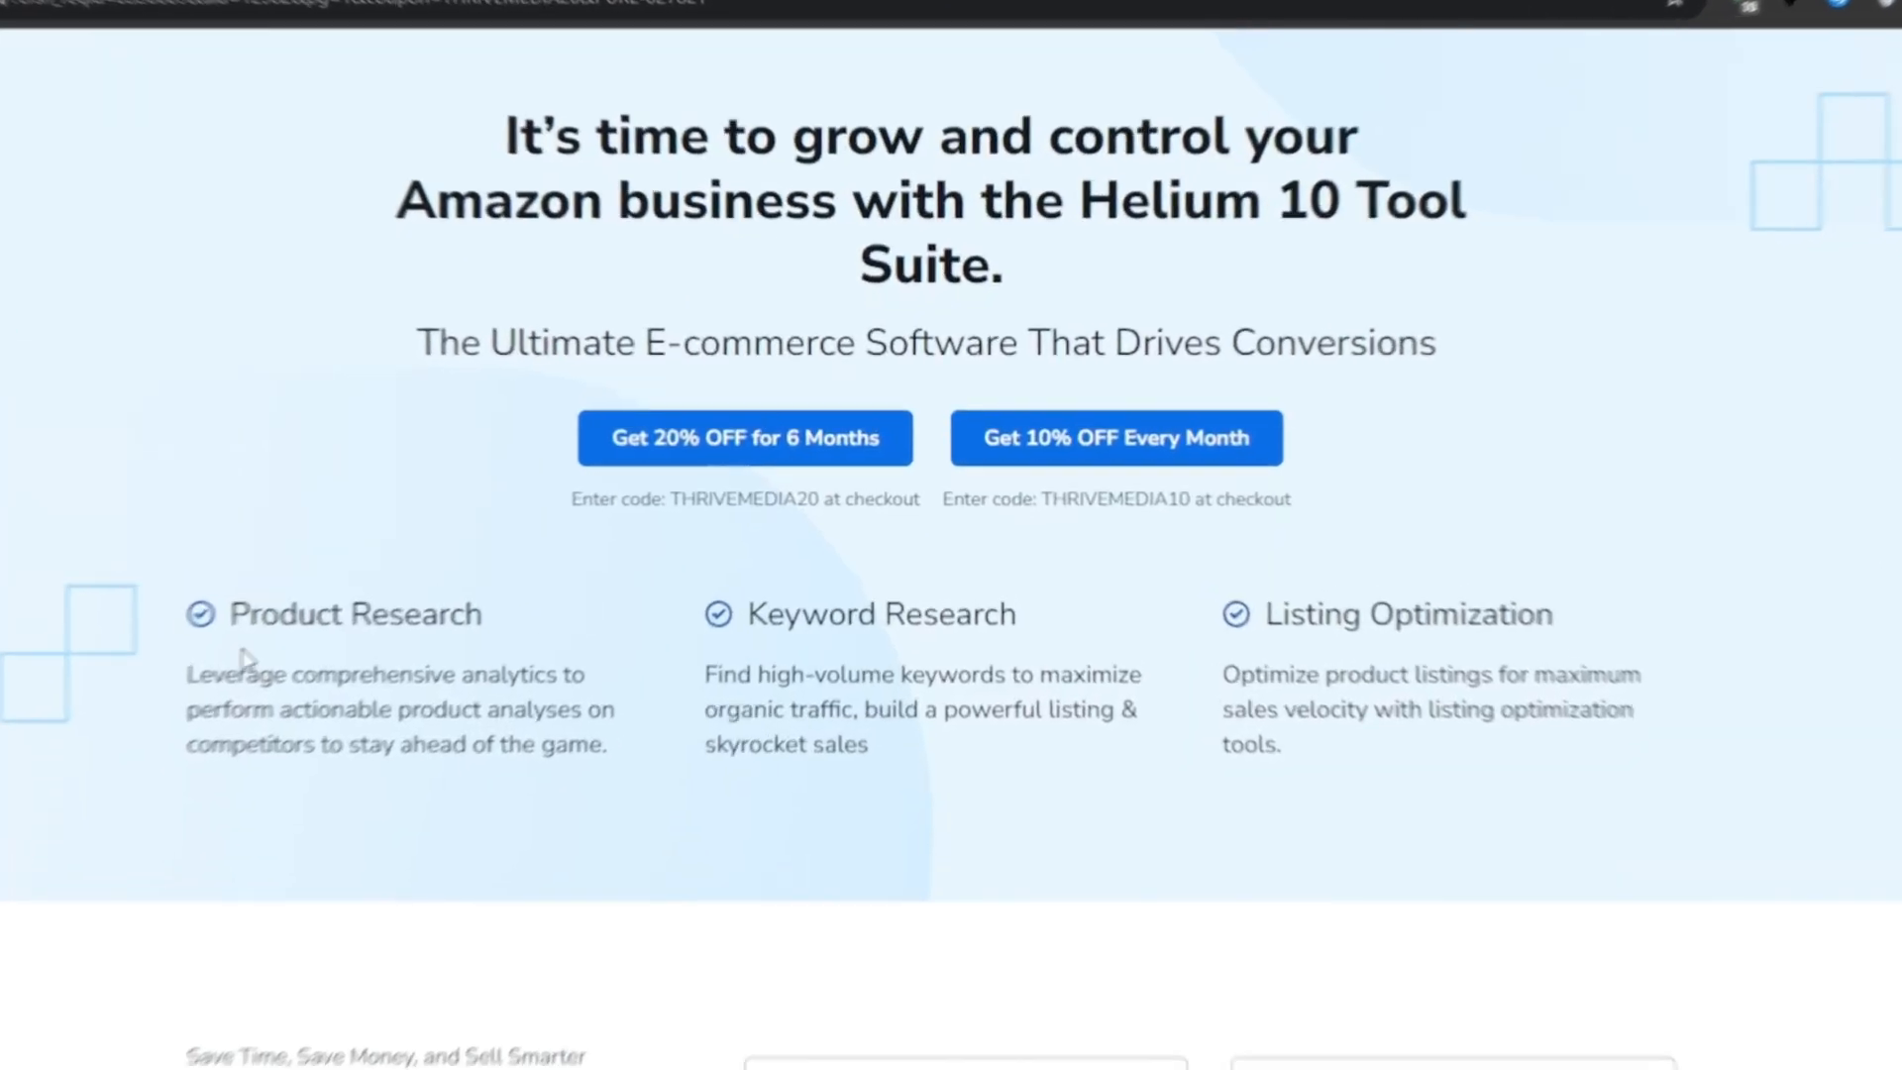
# On the Helium 10 coupon page, highlight the checkout code for 20% off for 6 months
pyautogui.tripleClick(799, 494)
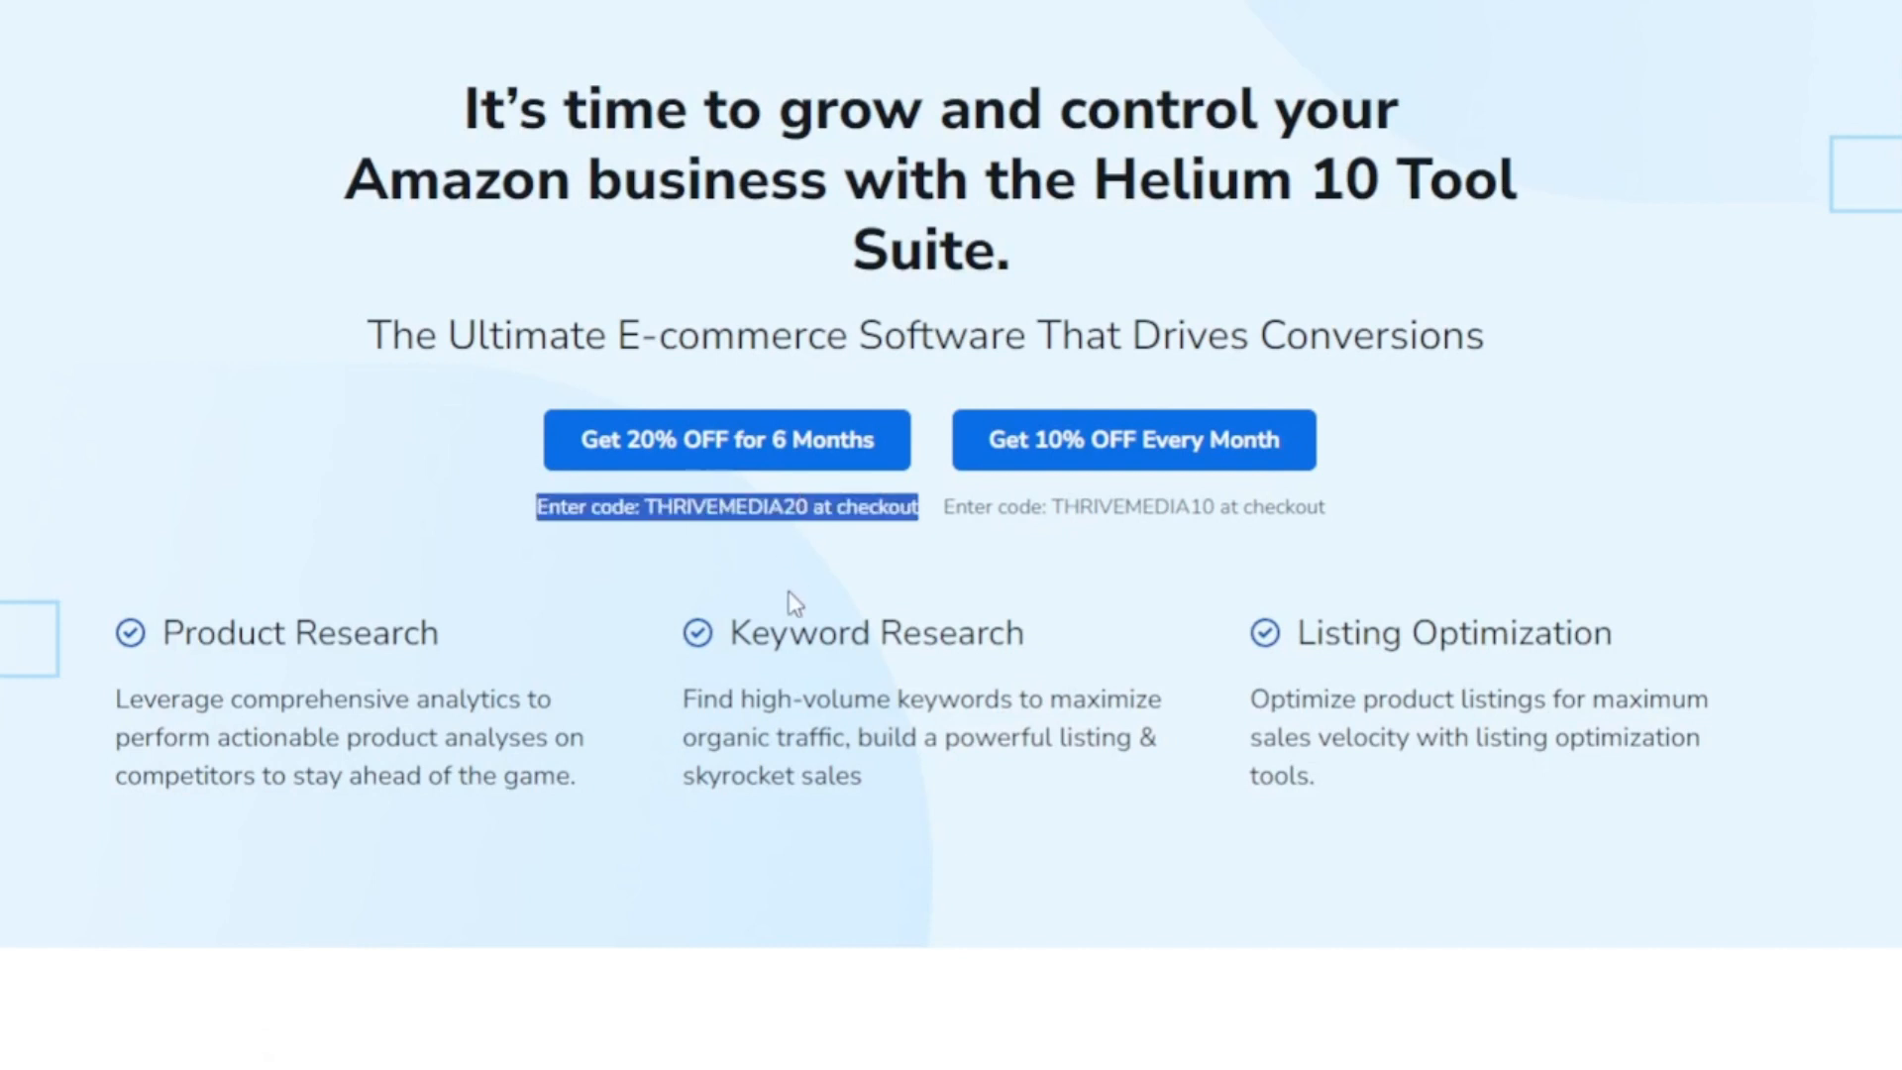
pyautogui.click(788, 584)
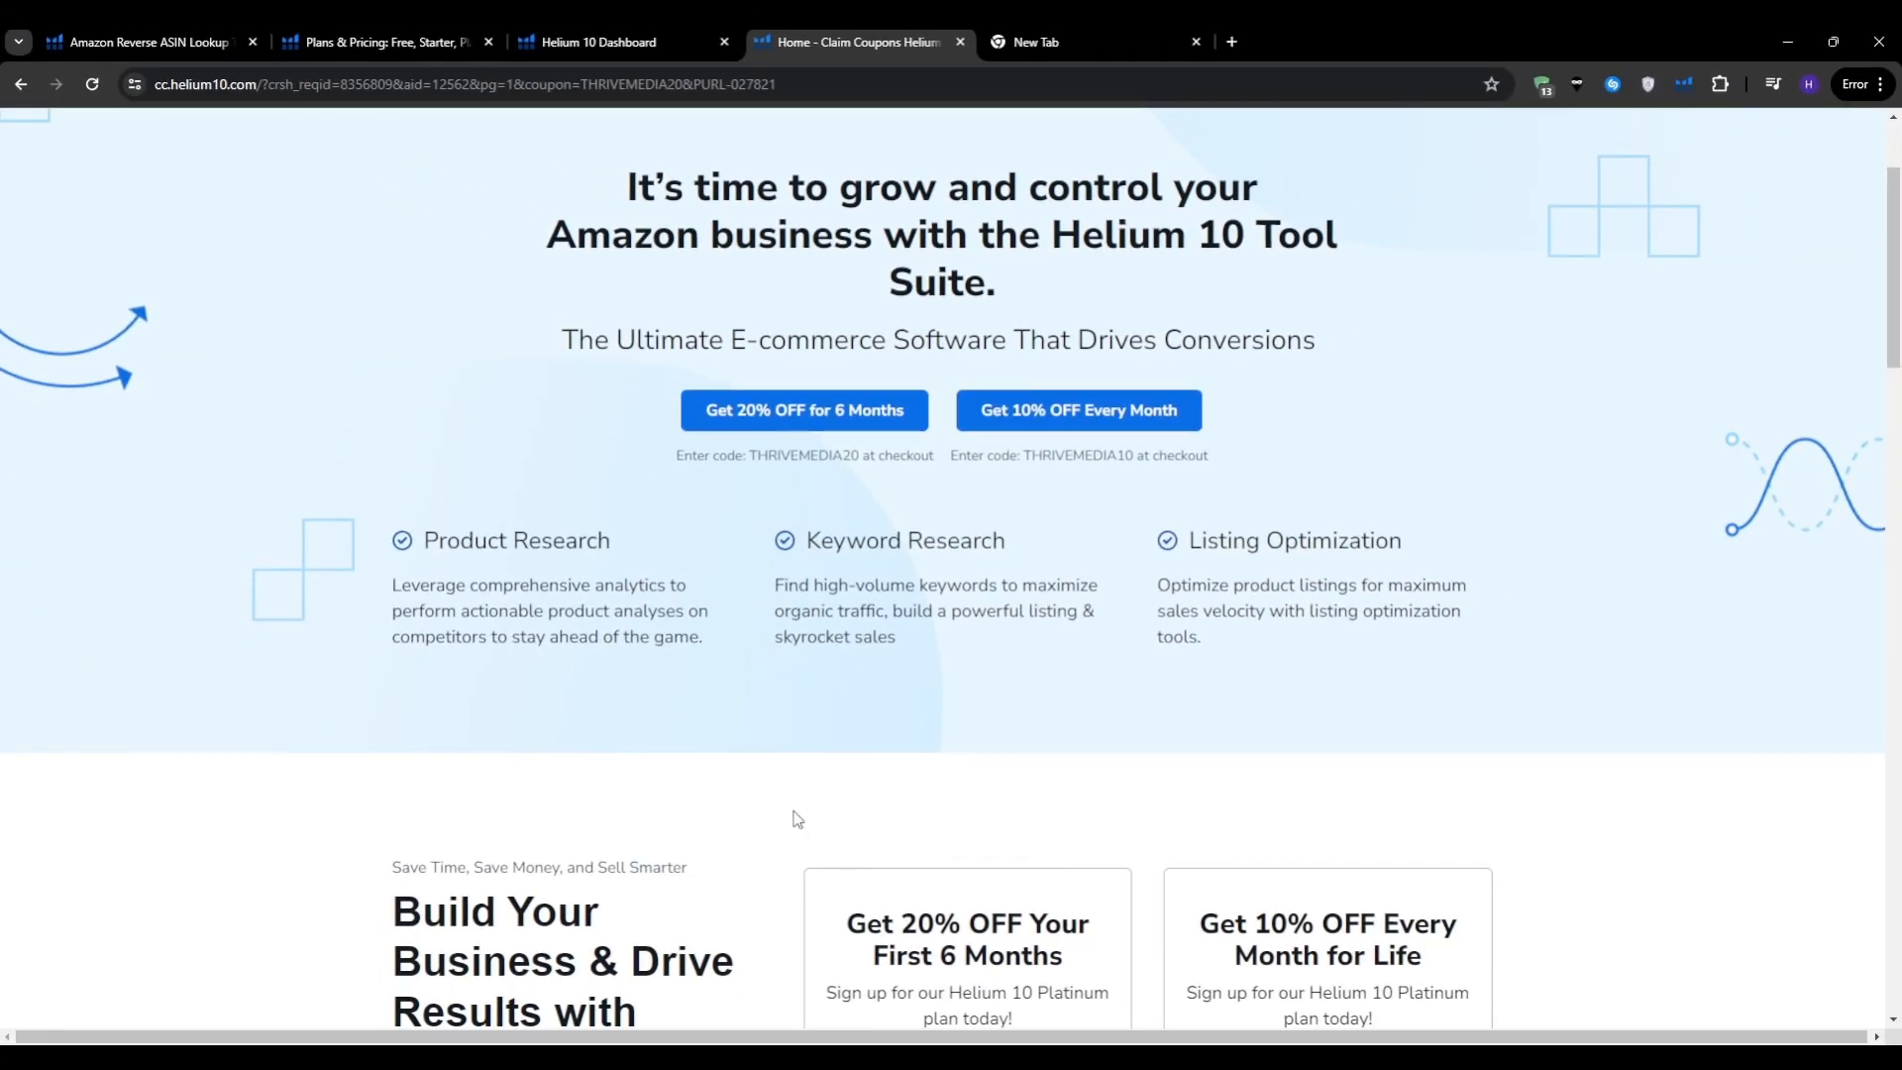
# Go to the Helium 10 member dashboard and open Cerebro from the Keyword Research tools
pyautogui.click(549, 40)
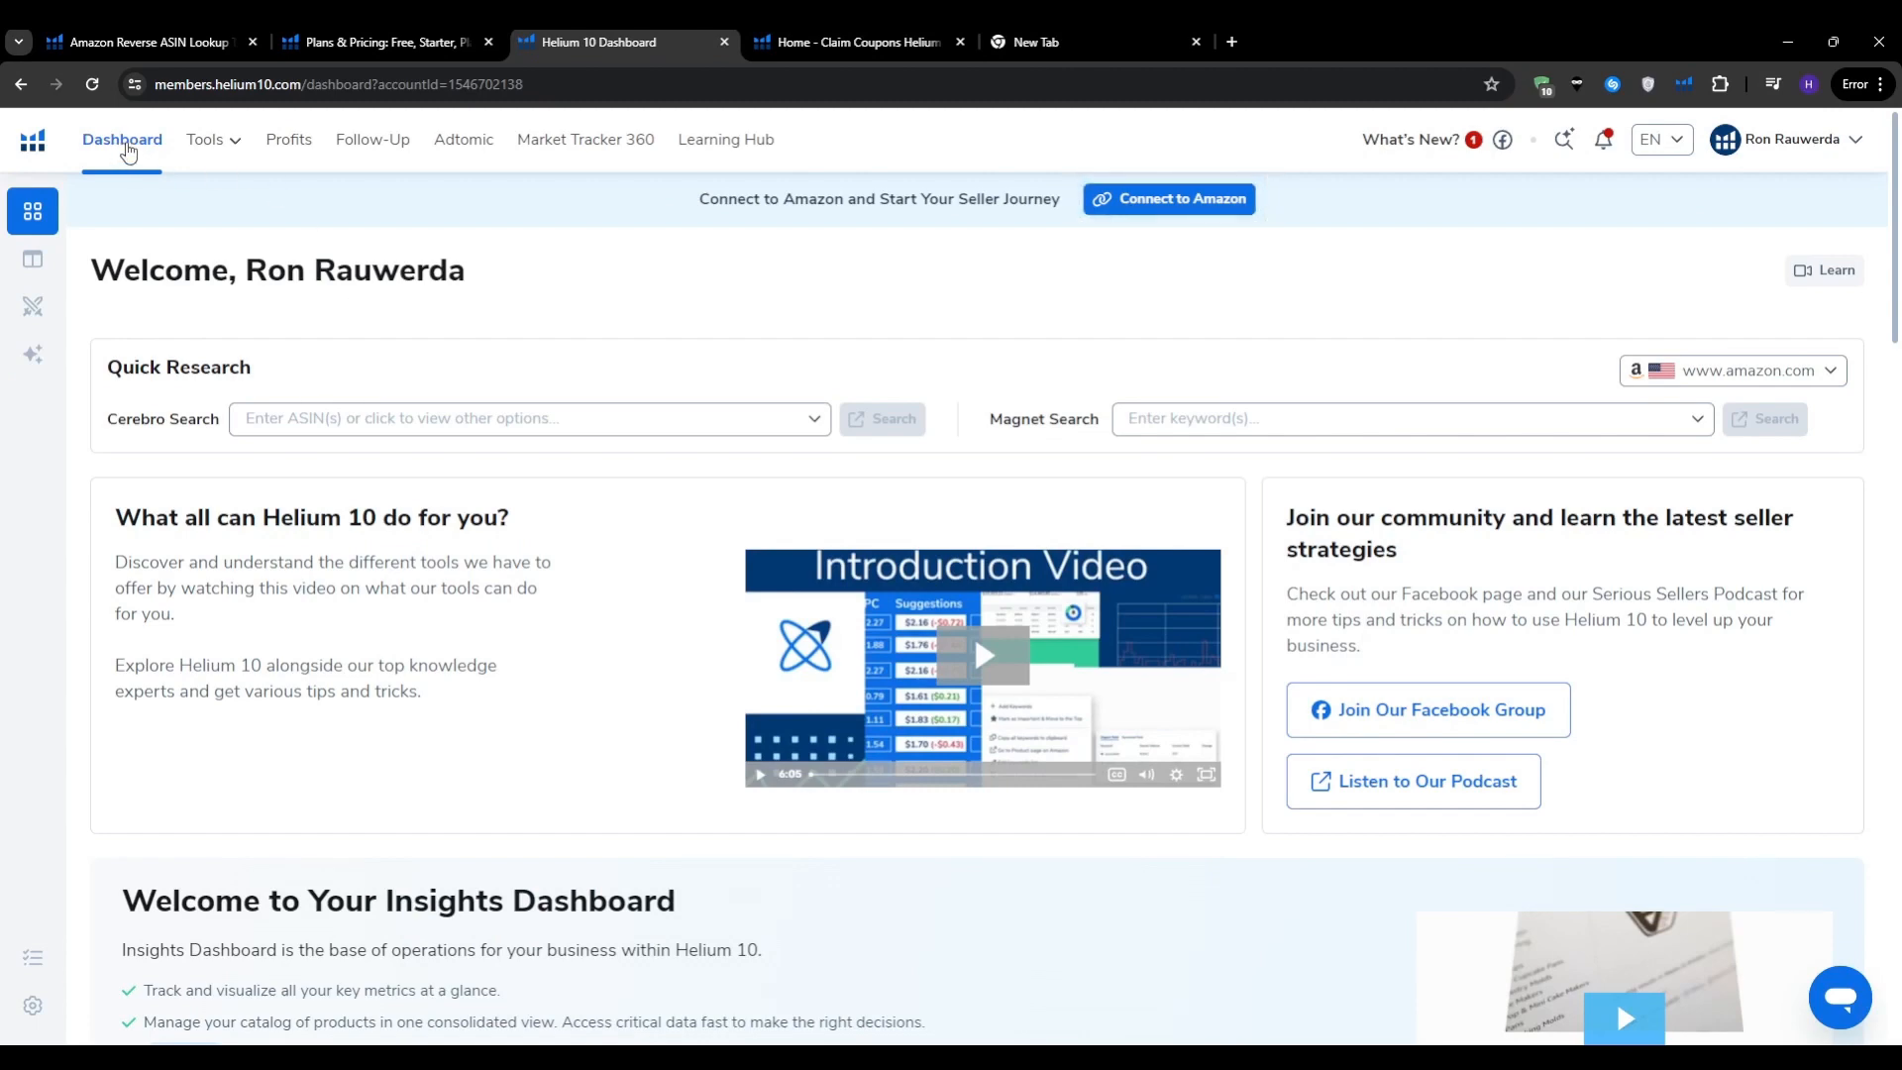
pyautogui.click(204, 141)
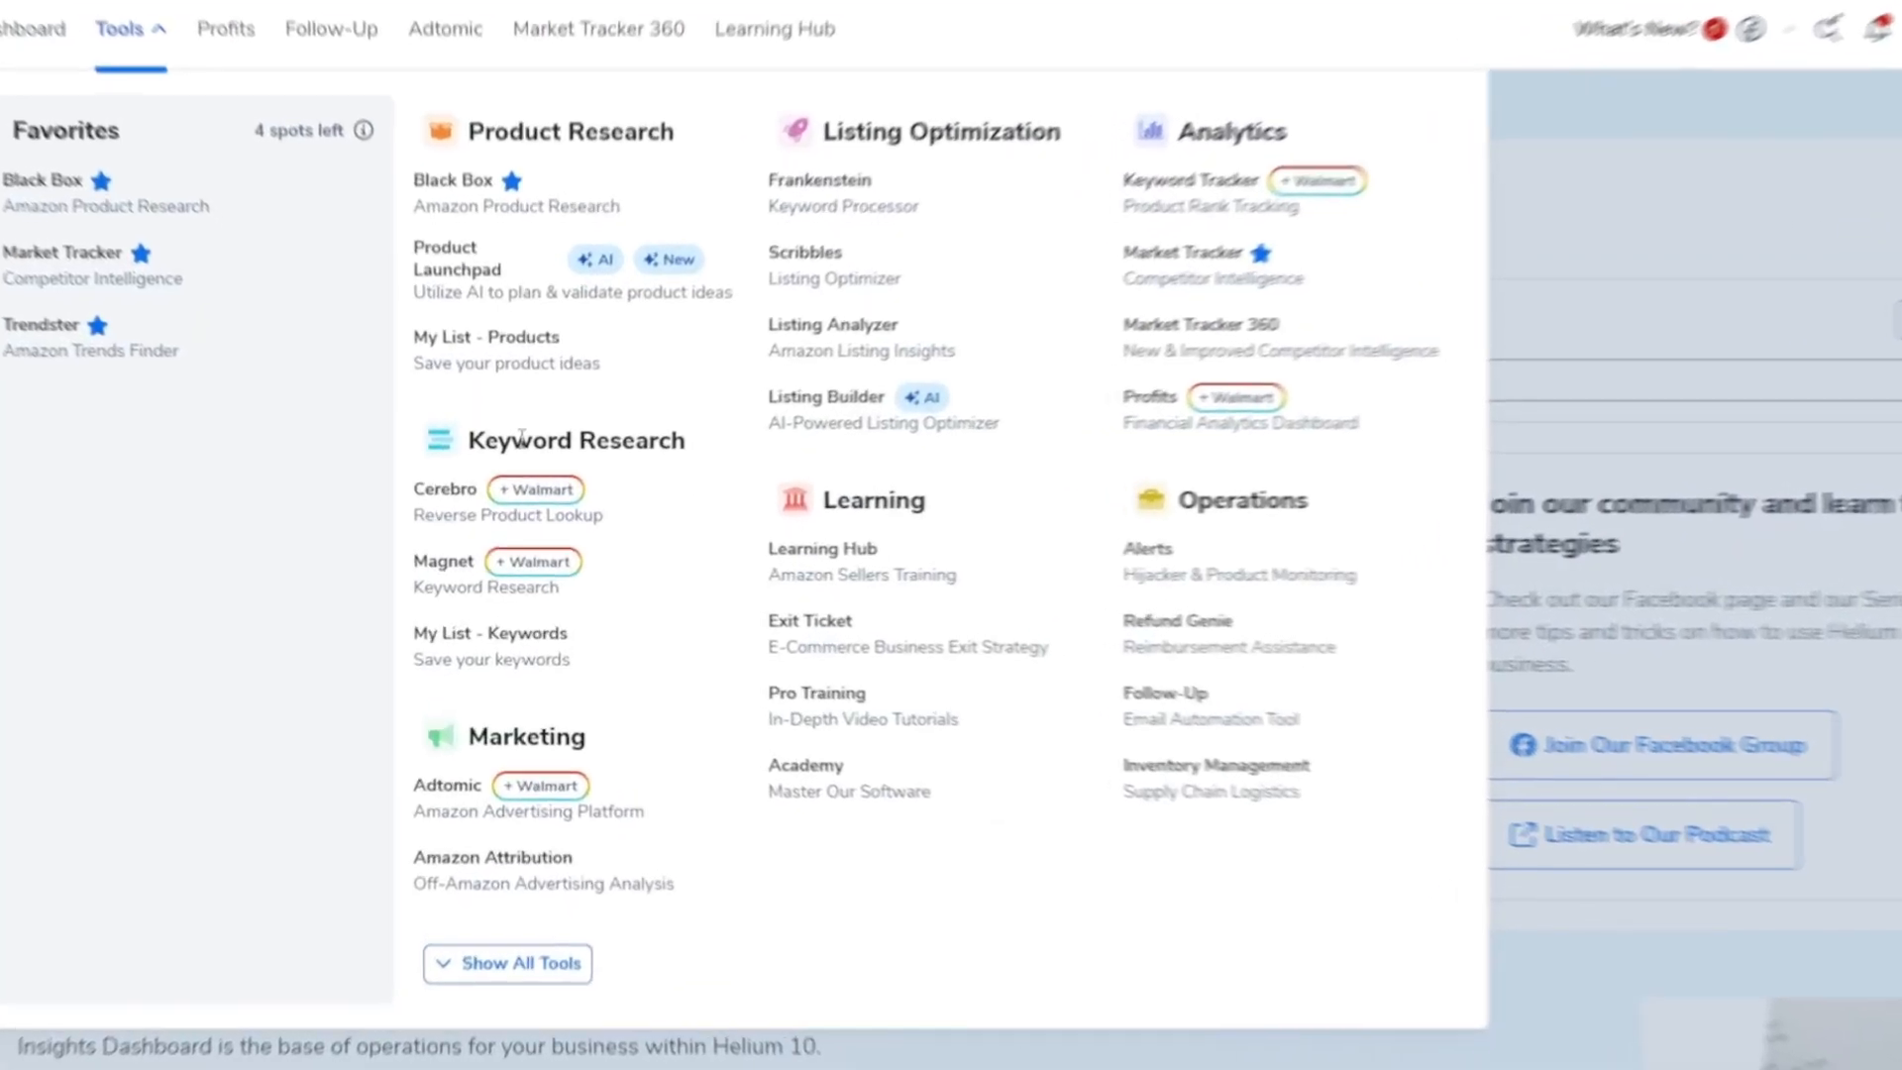
pyautogui.moveTo(655, 467); pyautogui.dragTo(479, 468)
pyautogui.click(462, 500)
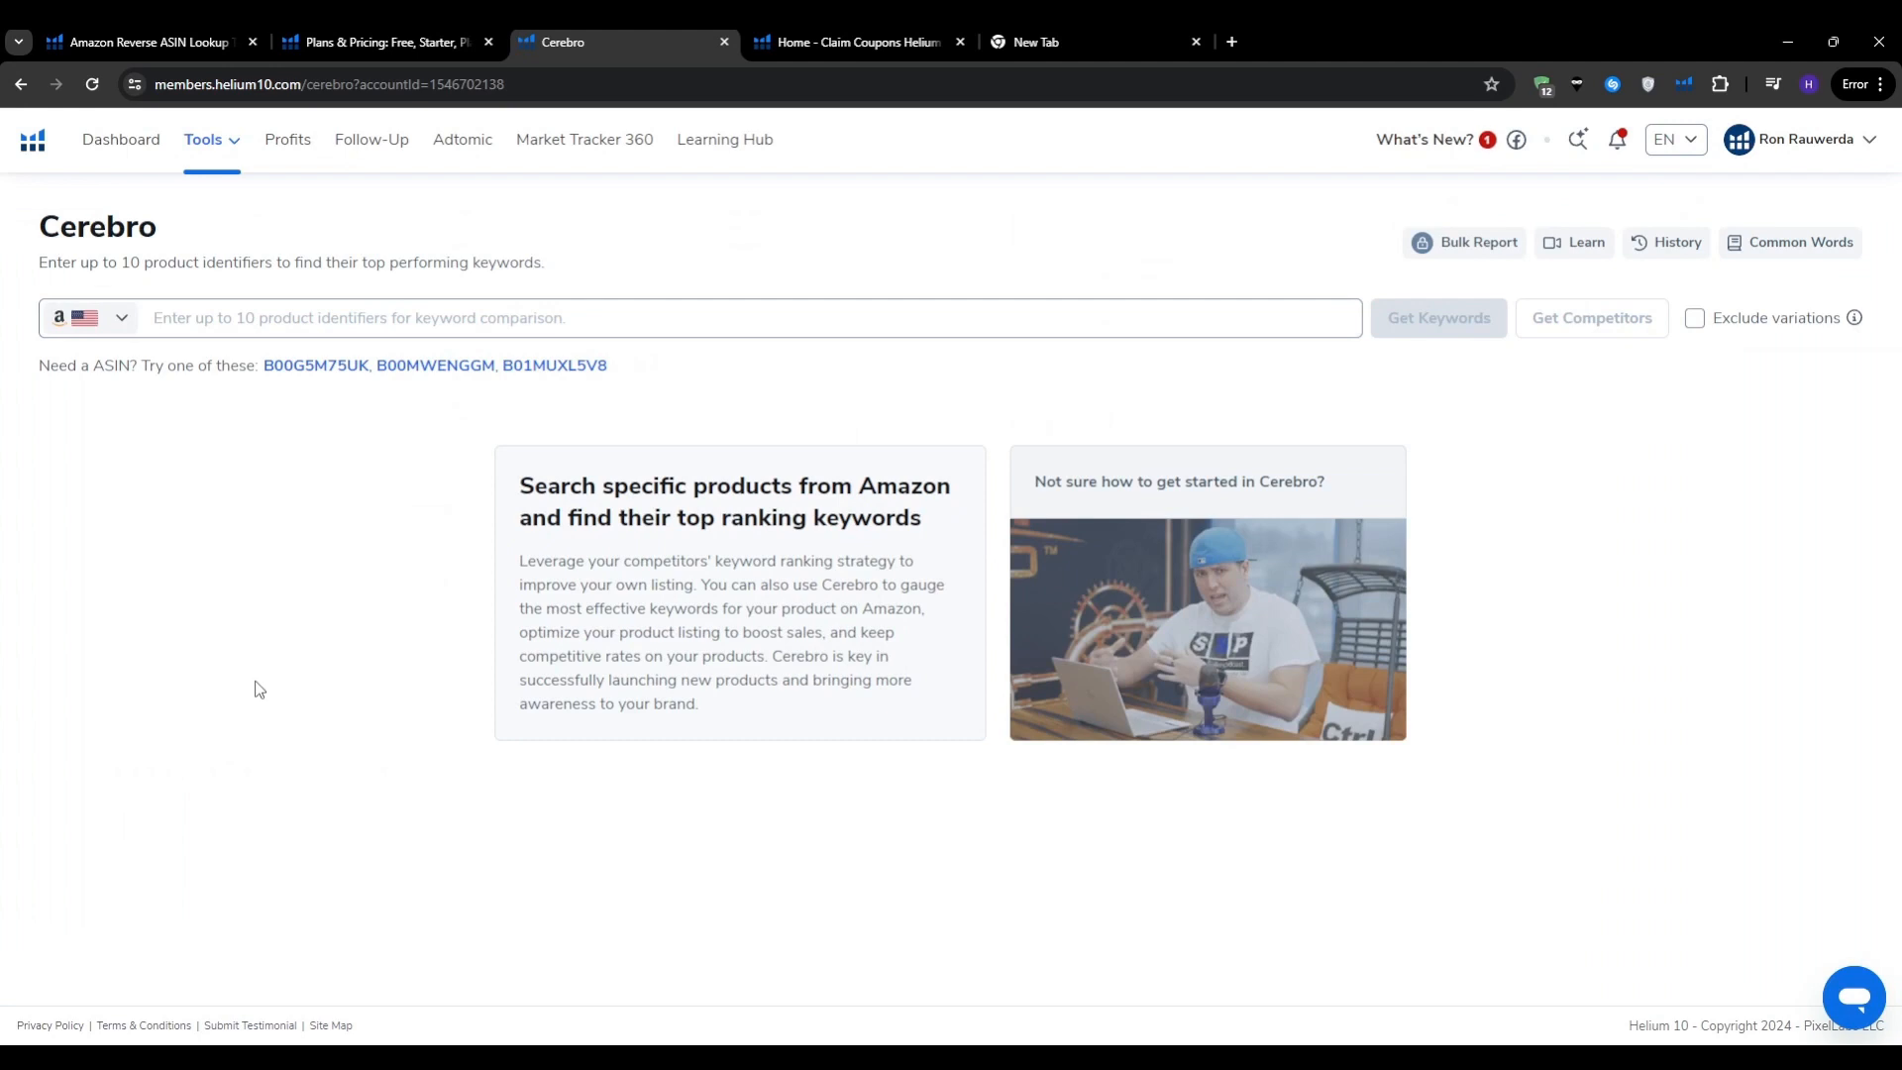
# Run a Cerebro keyword search for the Amazon product identifier B00G5M75UK
pyautogui.click(509, 323)
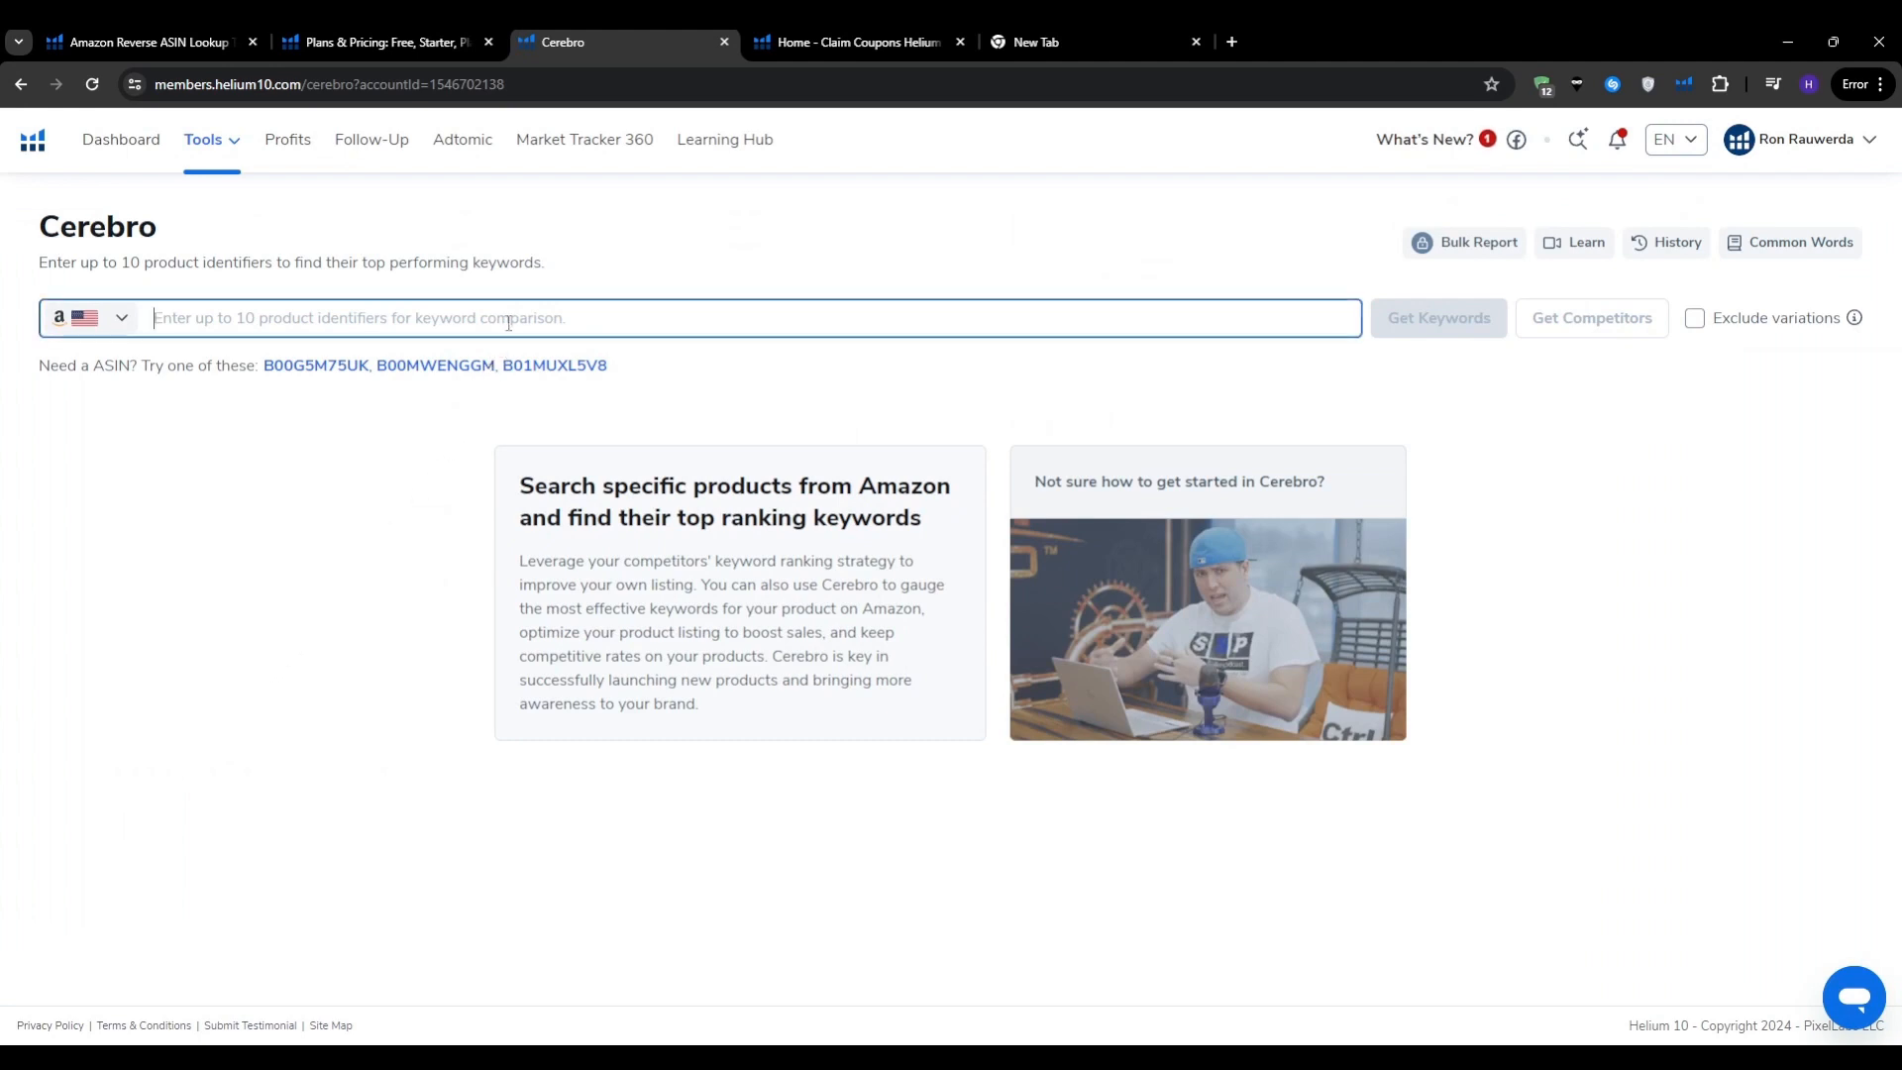
pyautogui.write('B00G5M75UK')
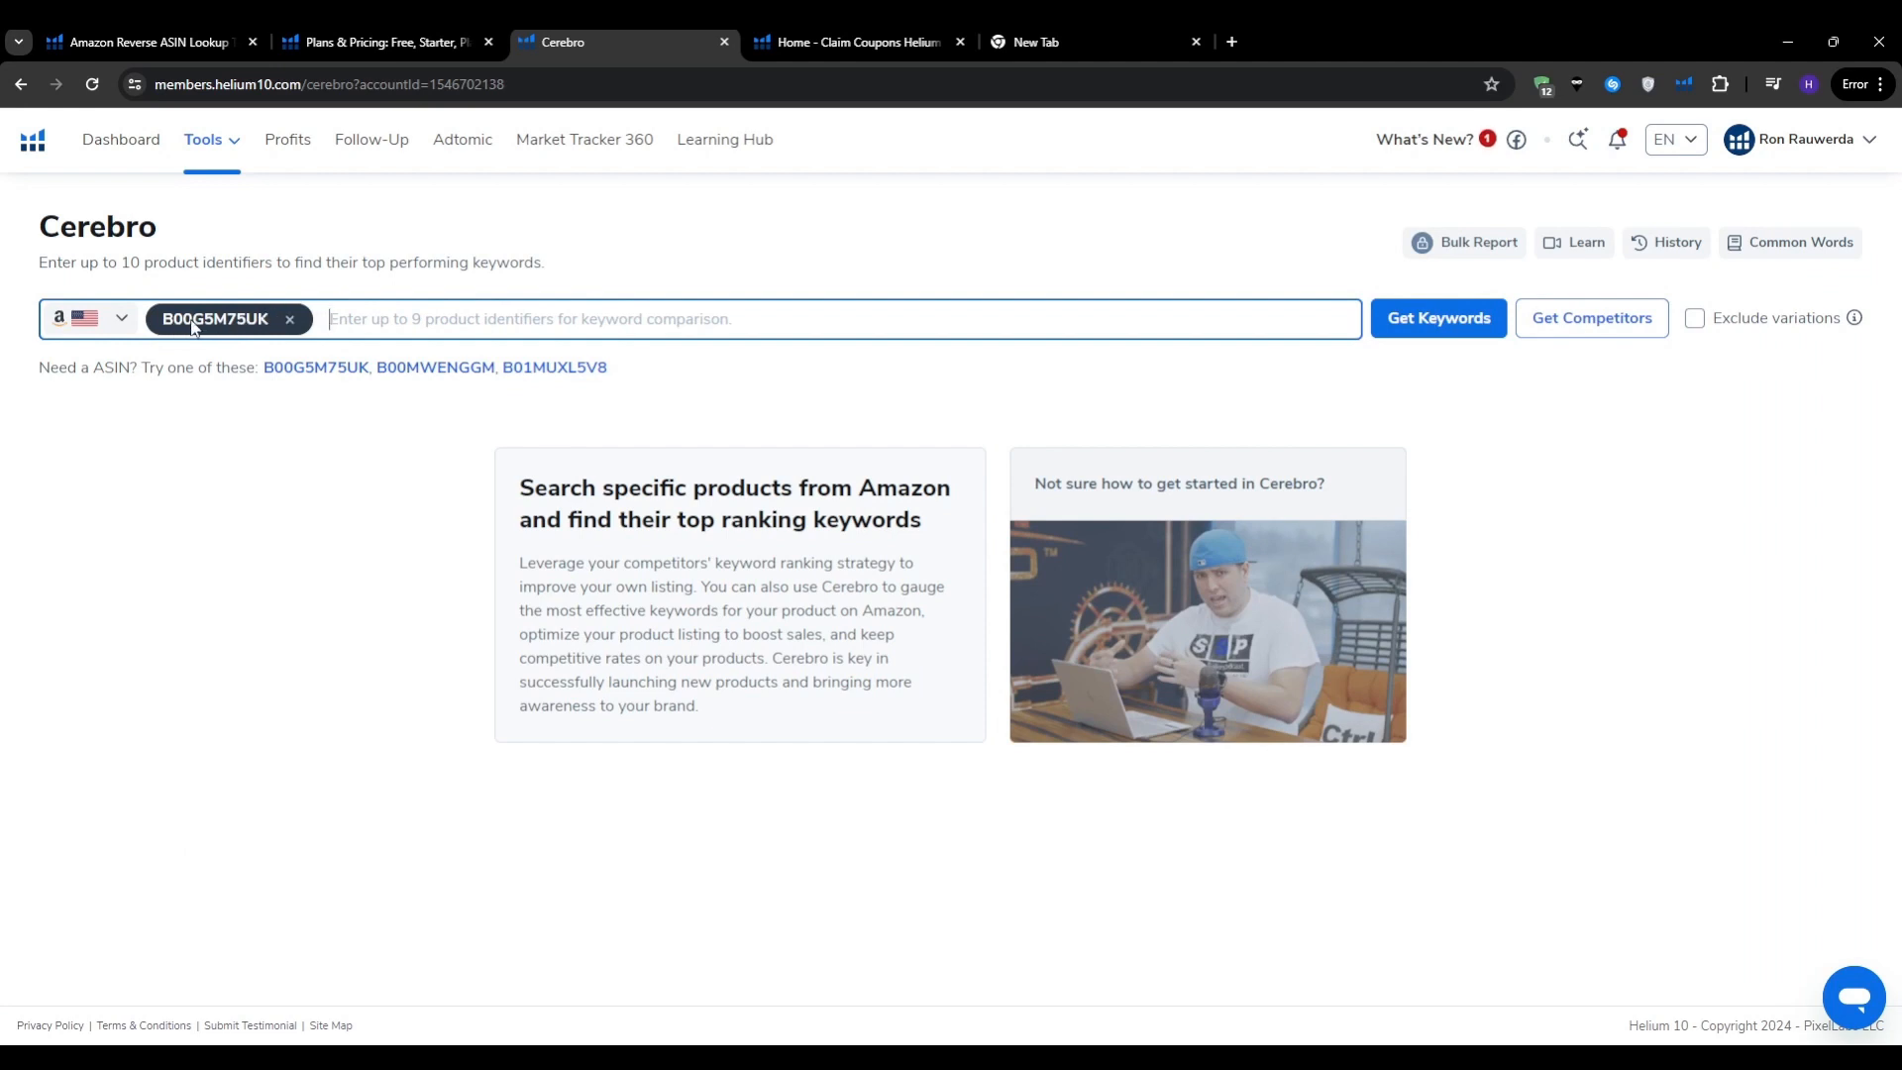
pyautogui.click(1401, 332)
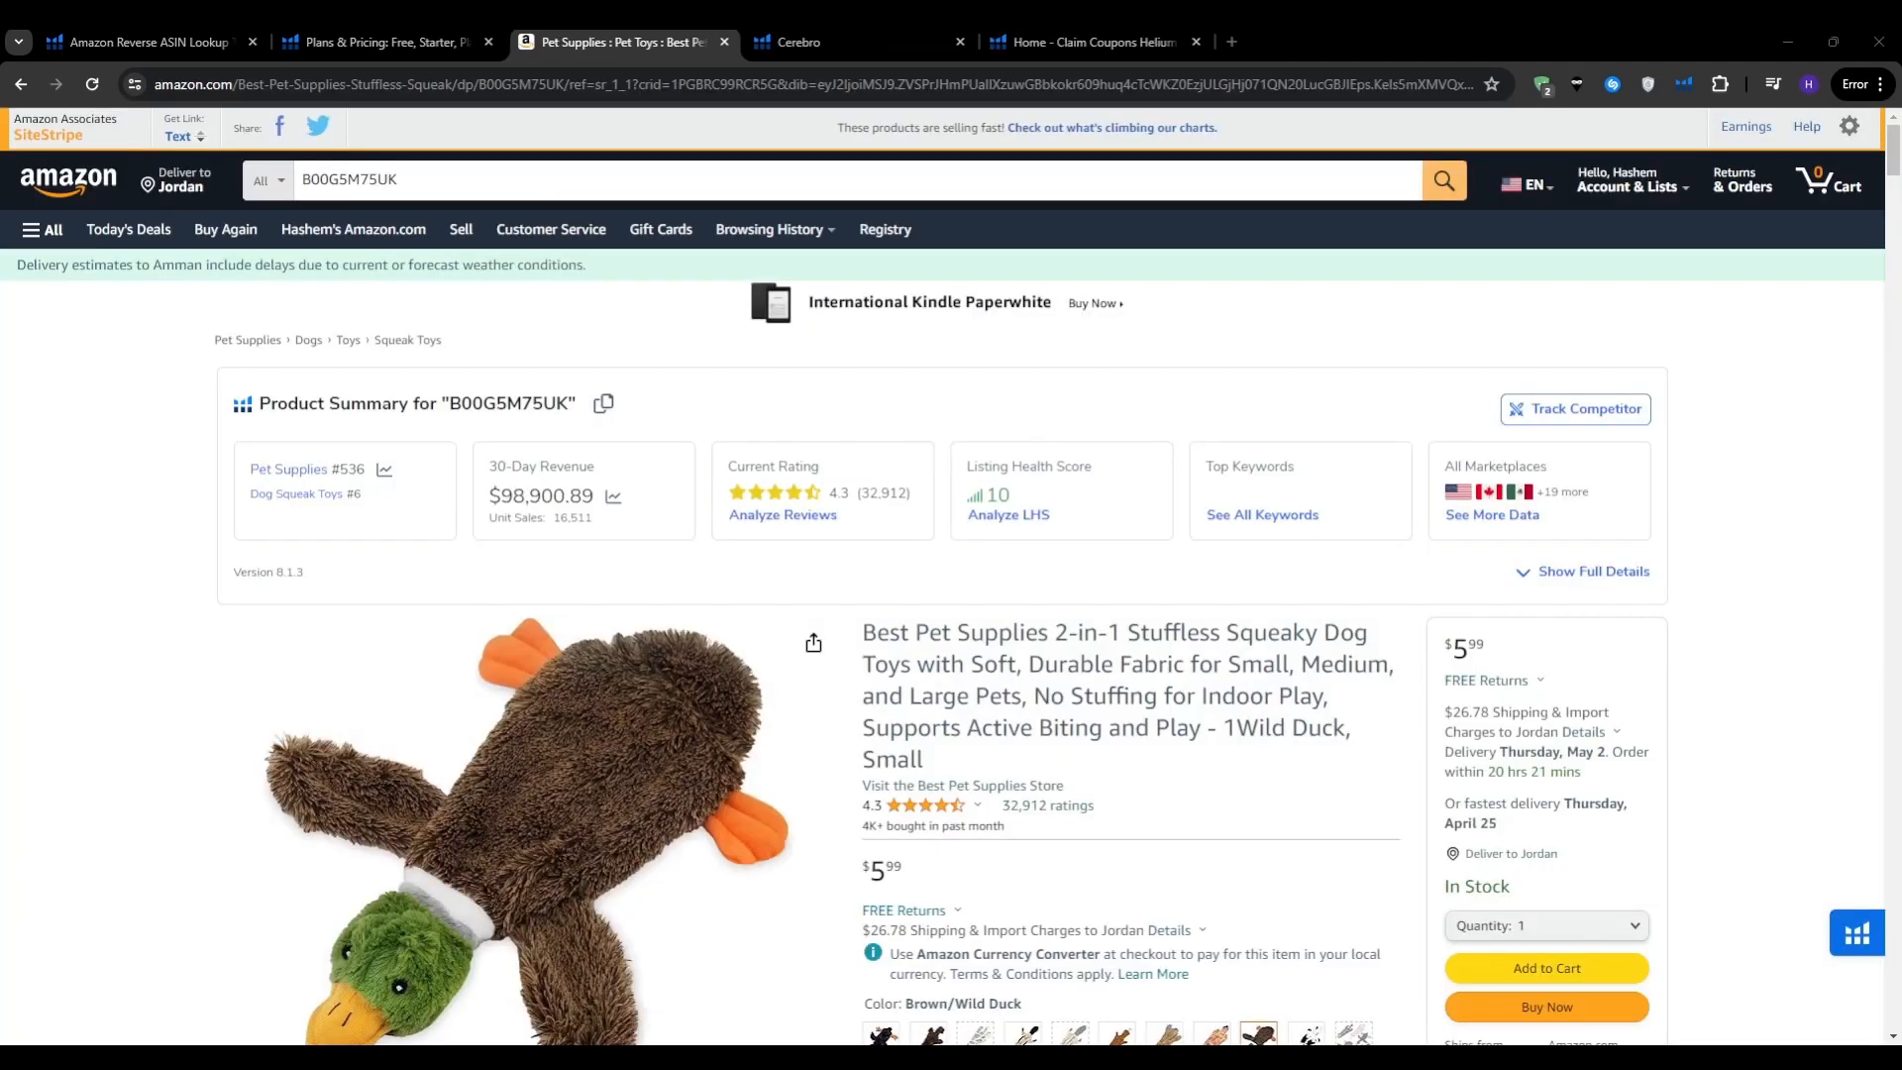
# Copy the dog toy's ASIN from the product summary on its Amazon listing and return to the Cerebro results
pyautogui.click(605, 408)
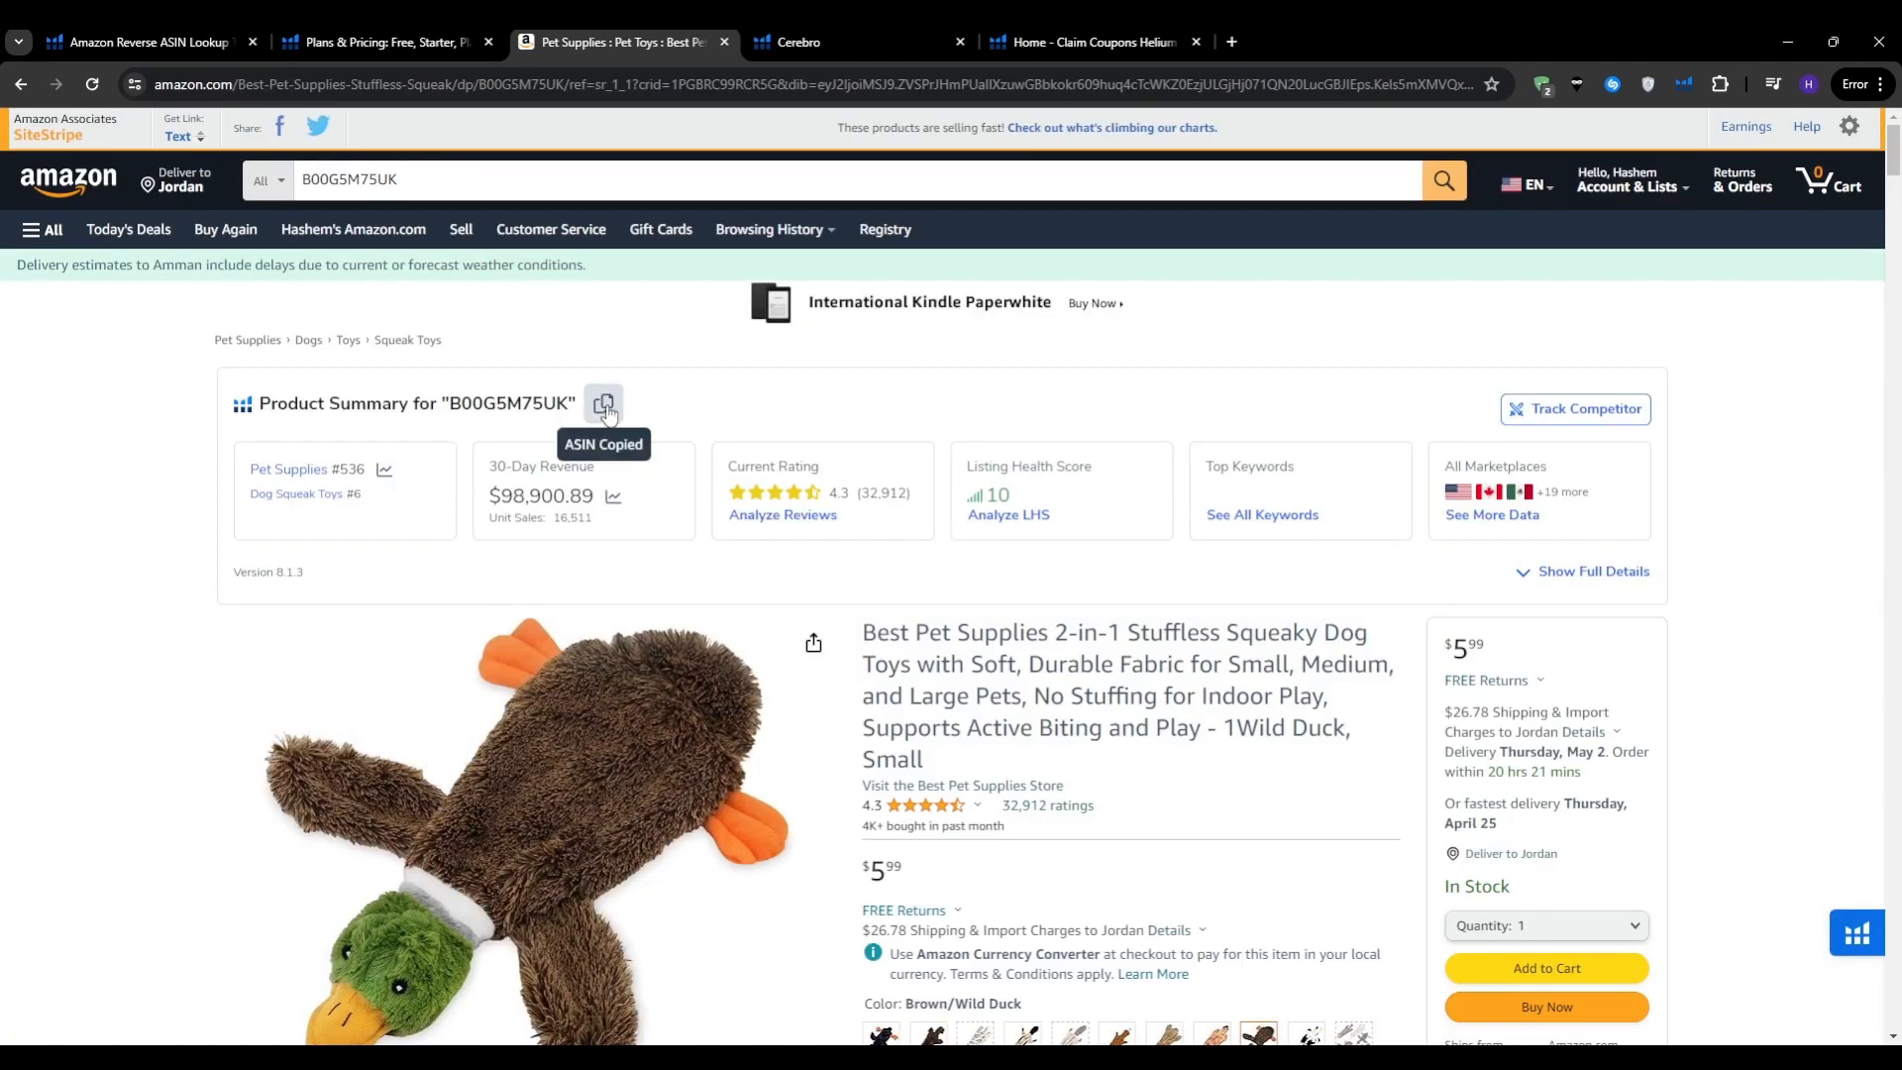
pyautogui.doubleClick(558, 404)
pyautogui.click(822, 39)
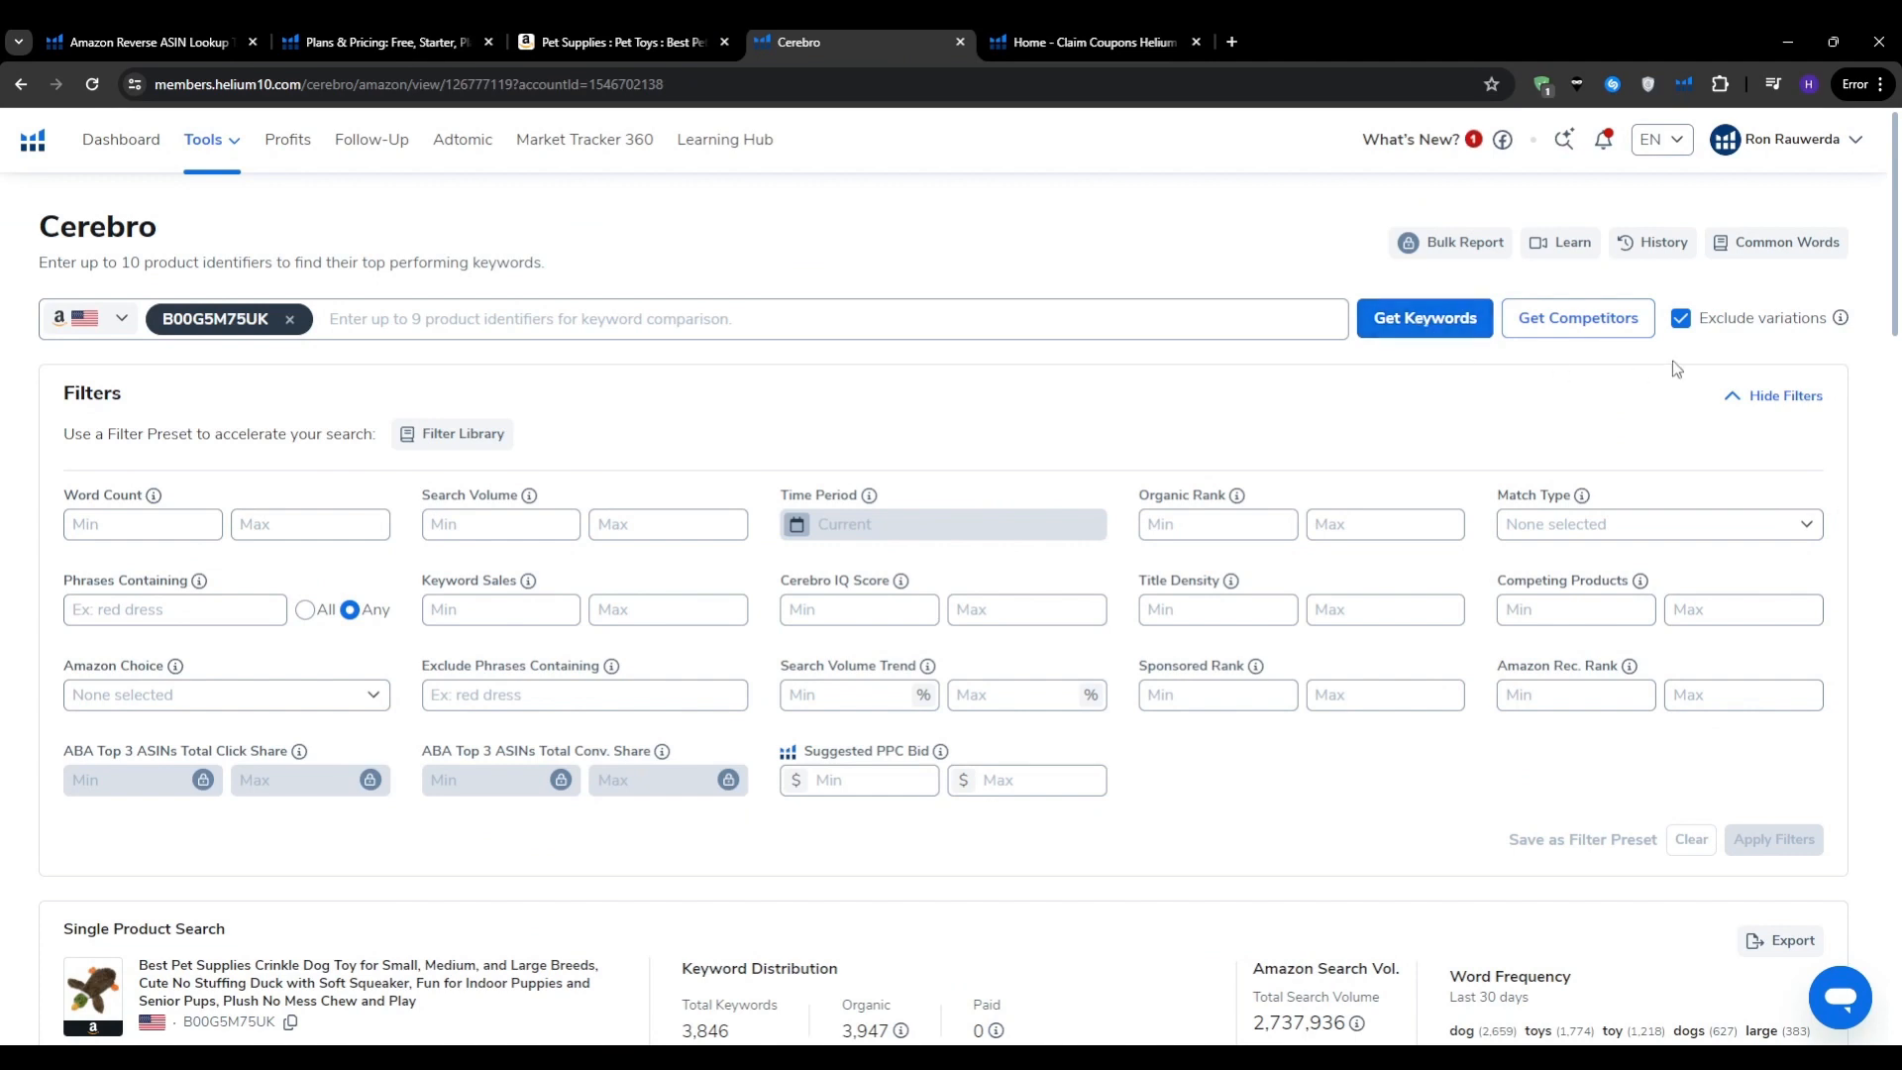
# Toggle the Exclude variations option off and on, and check the dog toy's color and size variations on its Amazon listing
pyautogui.click(1733, 334)
pyautogui.click(1733, 336)
pyautogui.click(594, 41)
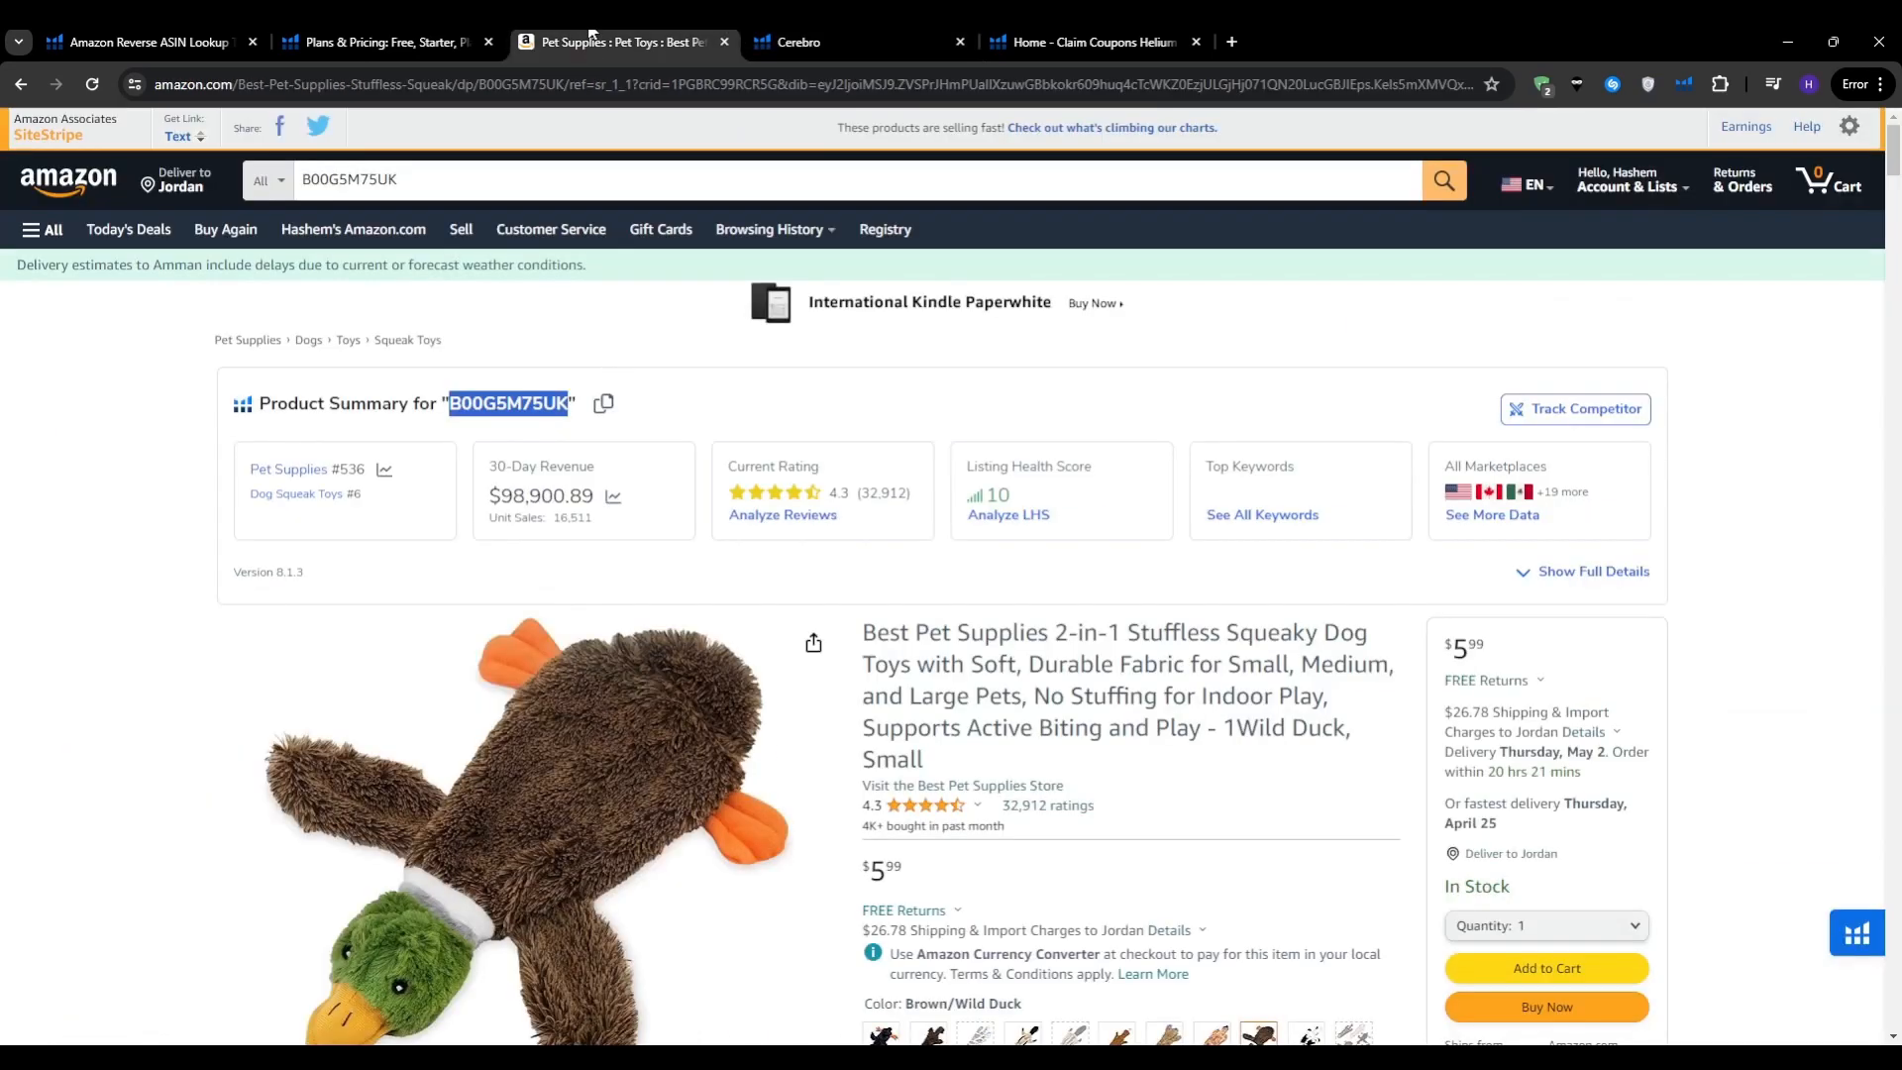
pyautogui.scroll(-2, 265, 563)
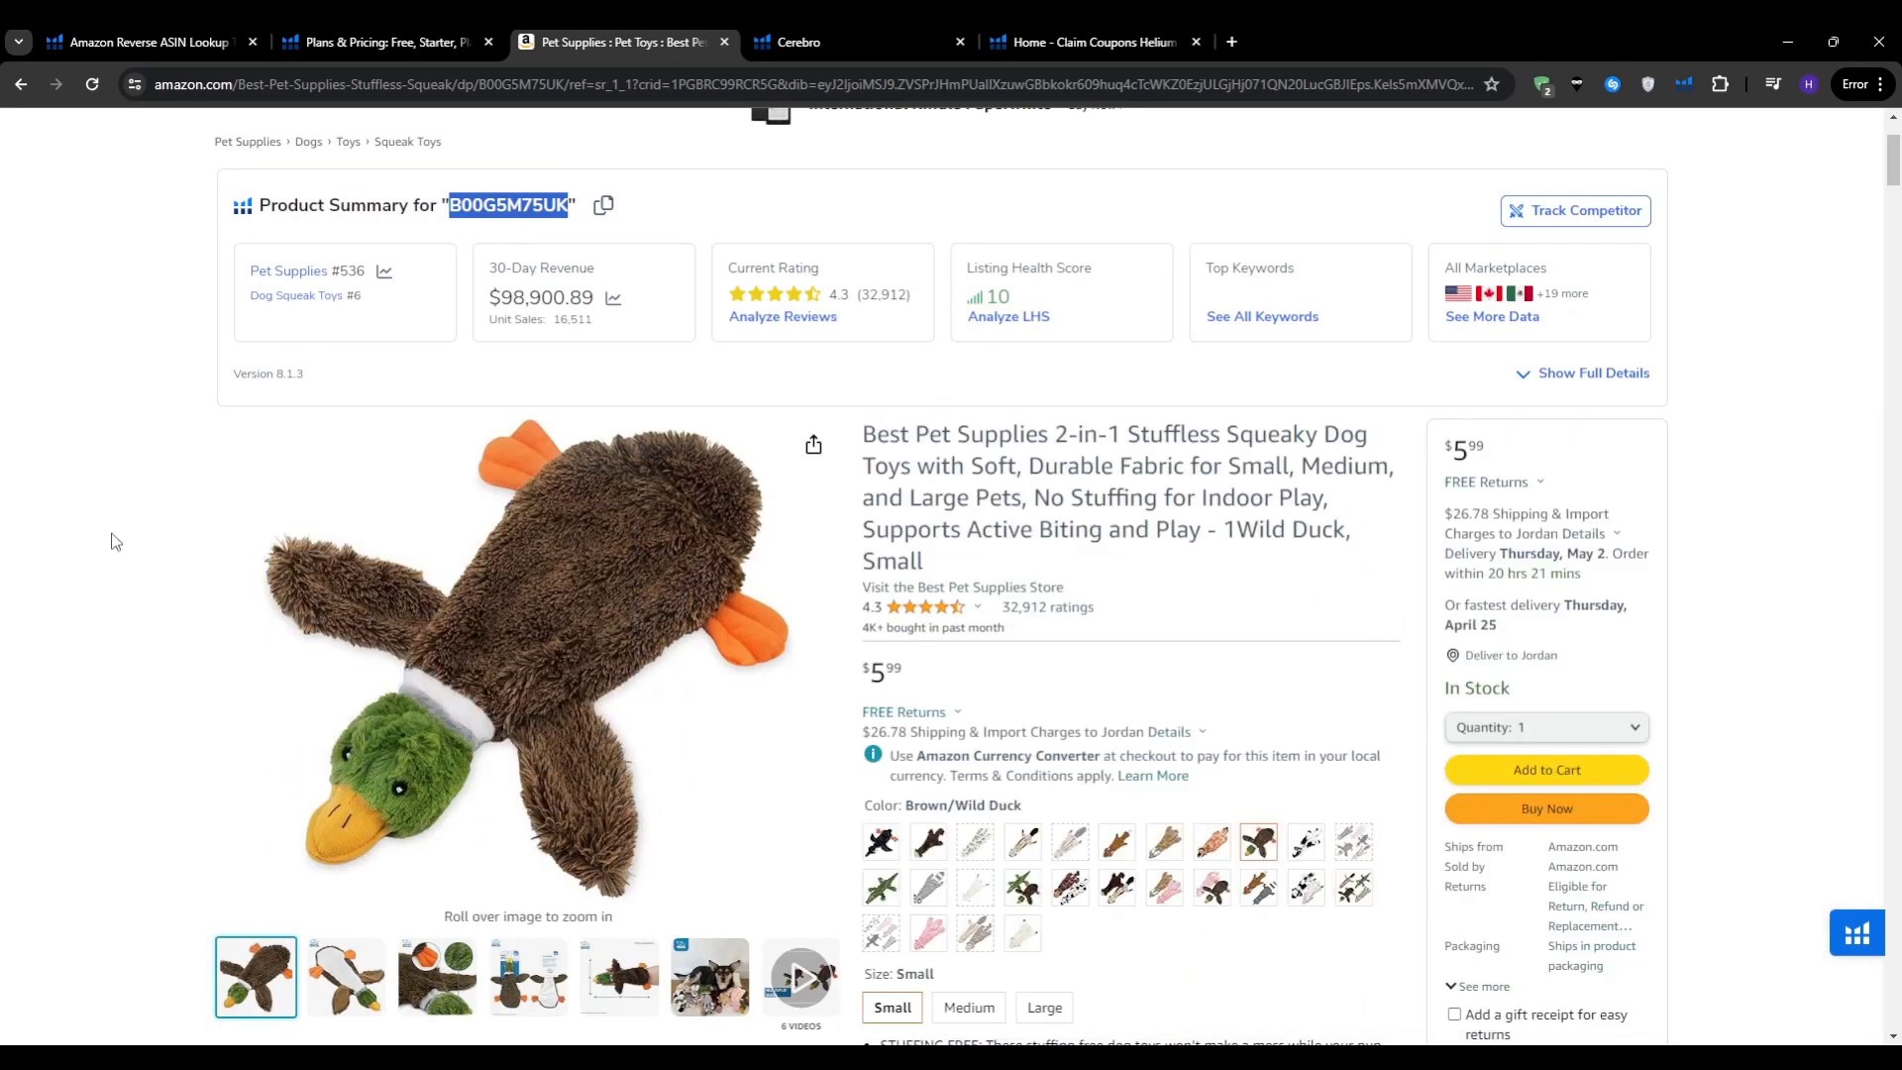
pyautogui.scroll(2, 114, 541)
pyautogui.click(901, 39)
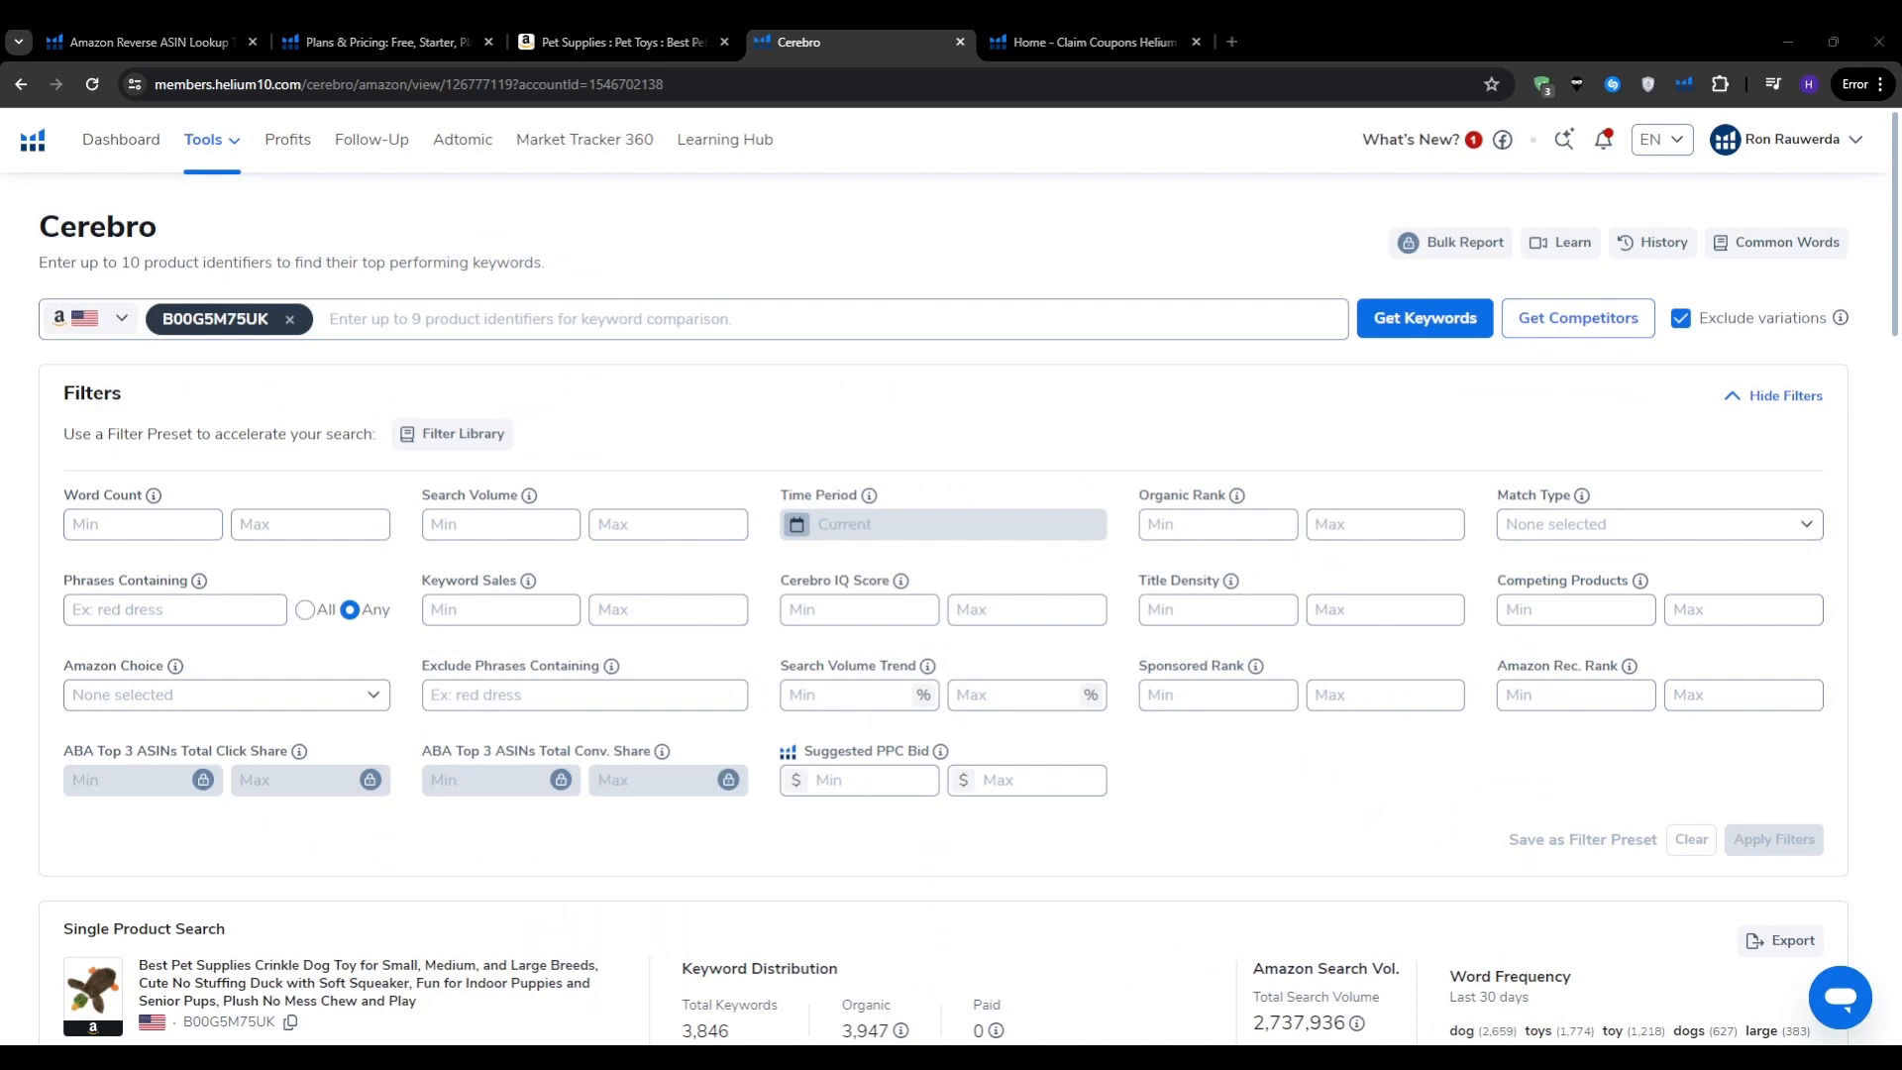
# Examine the Cerebro results for the product, covering the total, organic and paid keyword distribution and the keyword table's search volumes
pyautogui.scroll(-6, 510, 917)
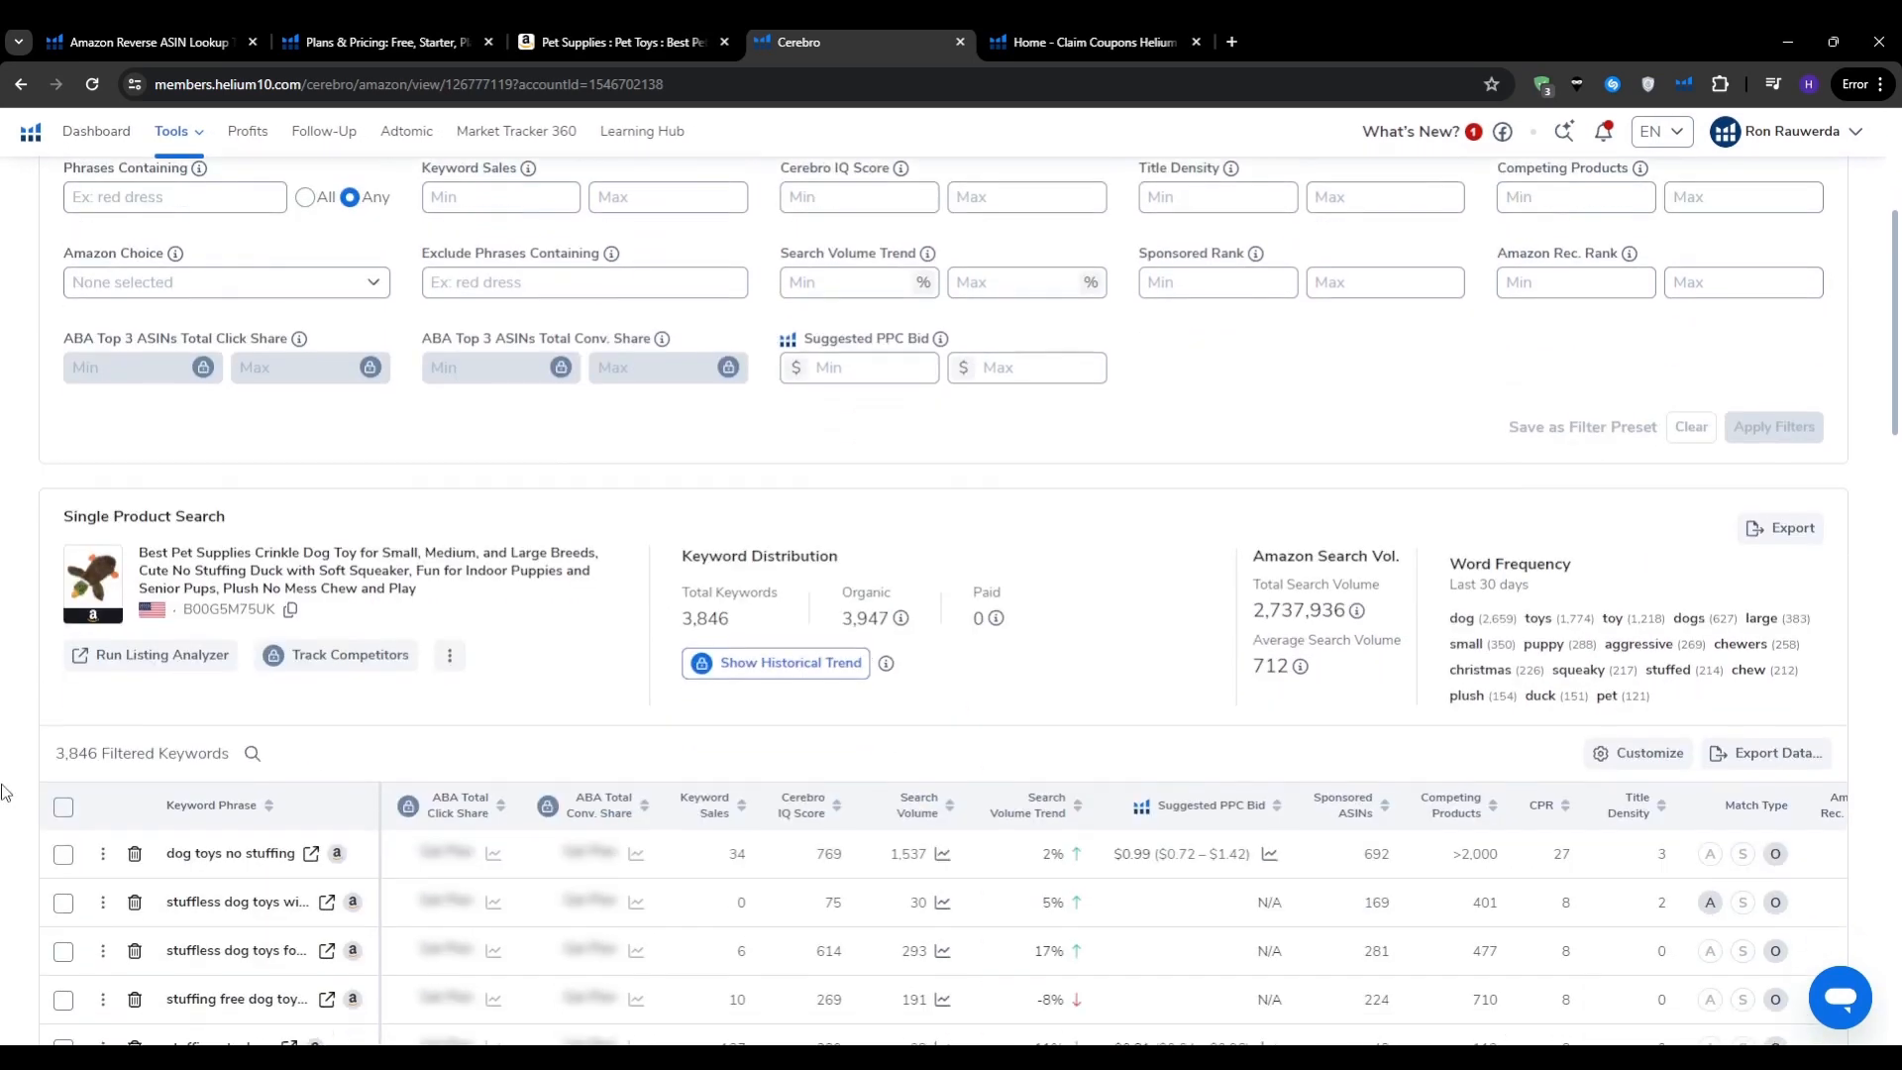
pyautogui.scroll(-2, 3, 790)
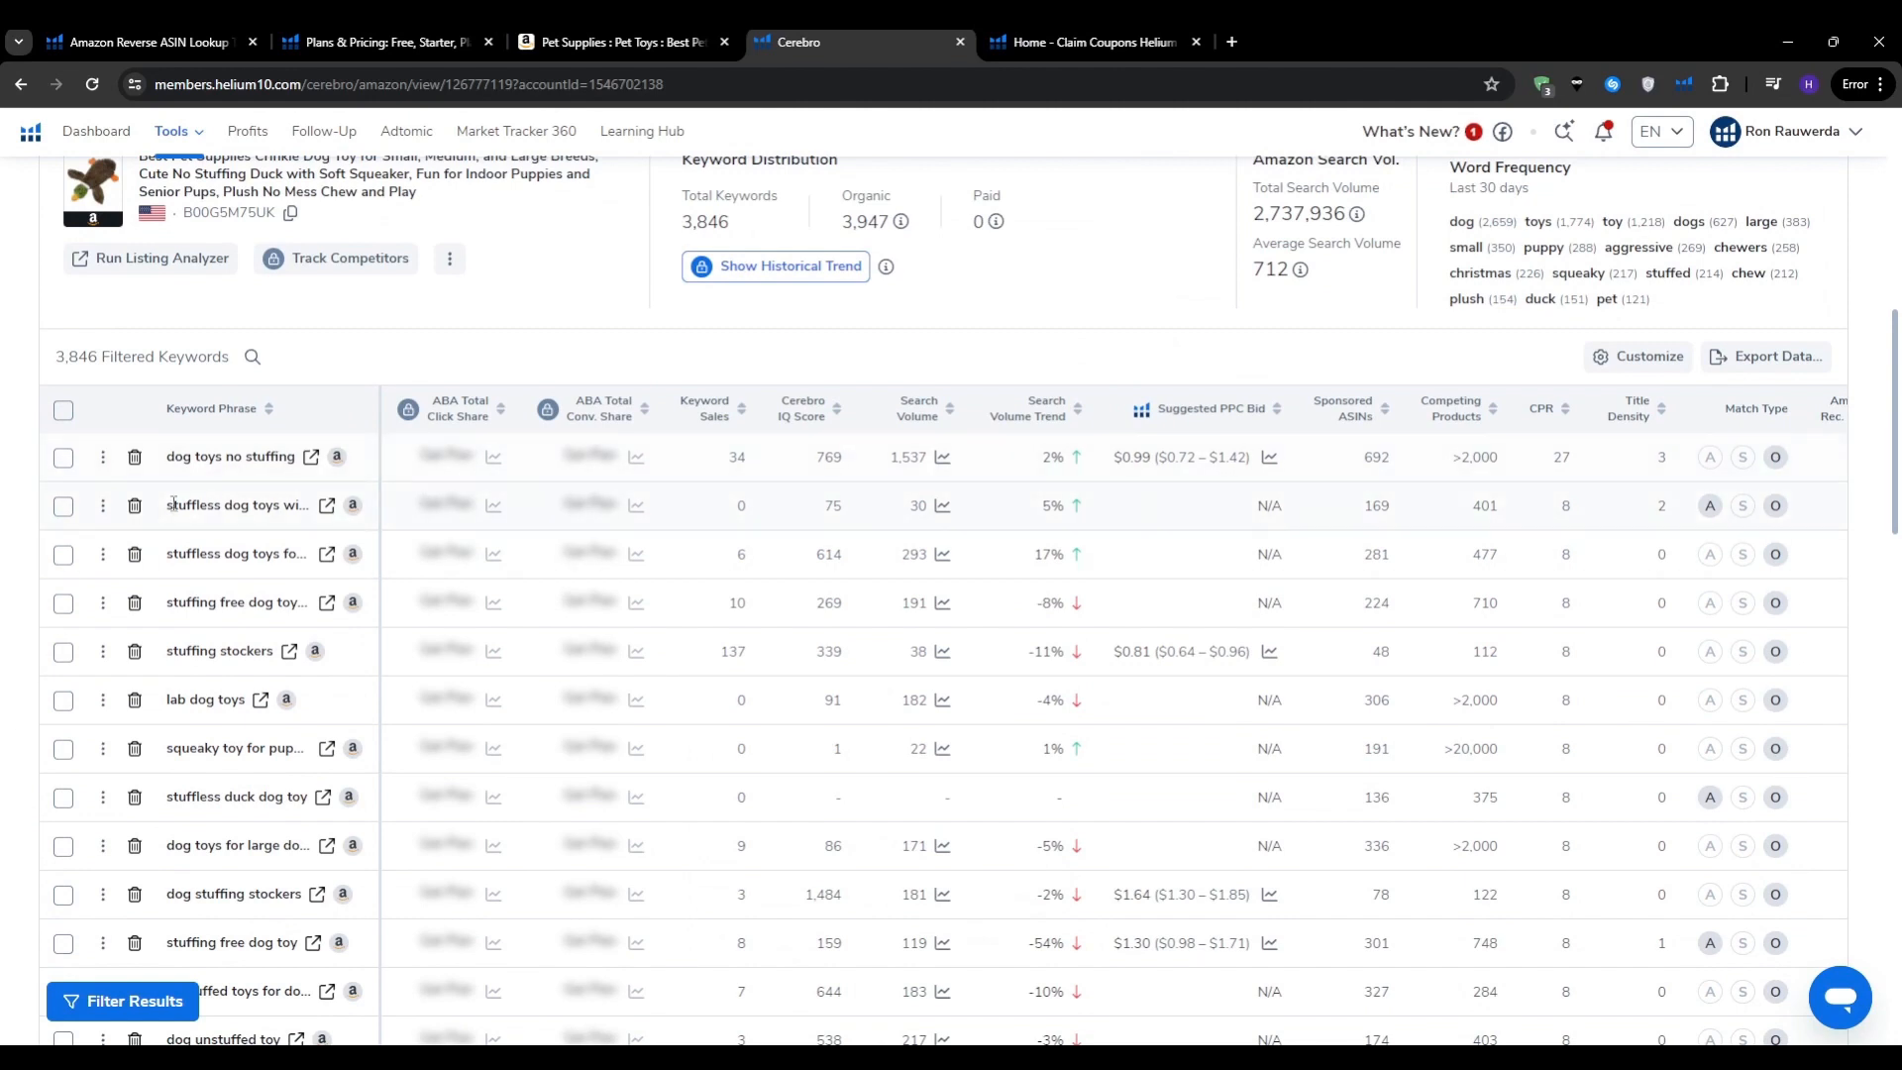
pyautogui.scroll(-2, 5, 624)
pyautogui.scroll(2, 3, 622)
pyautogui.scroll(2, 5, 614)
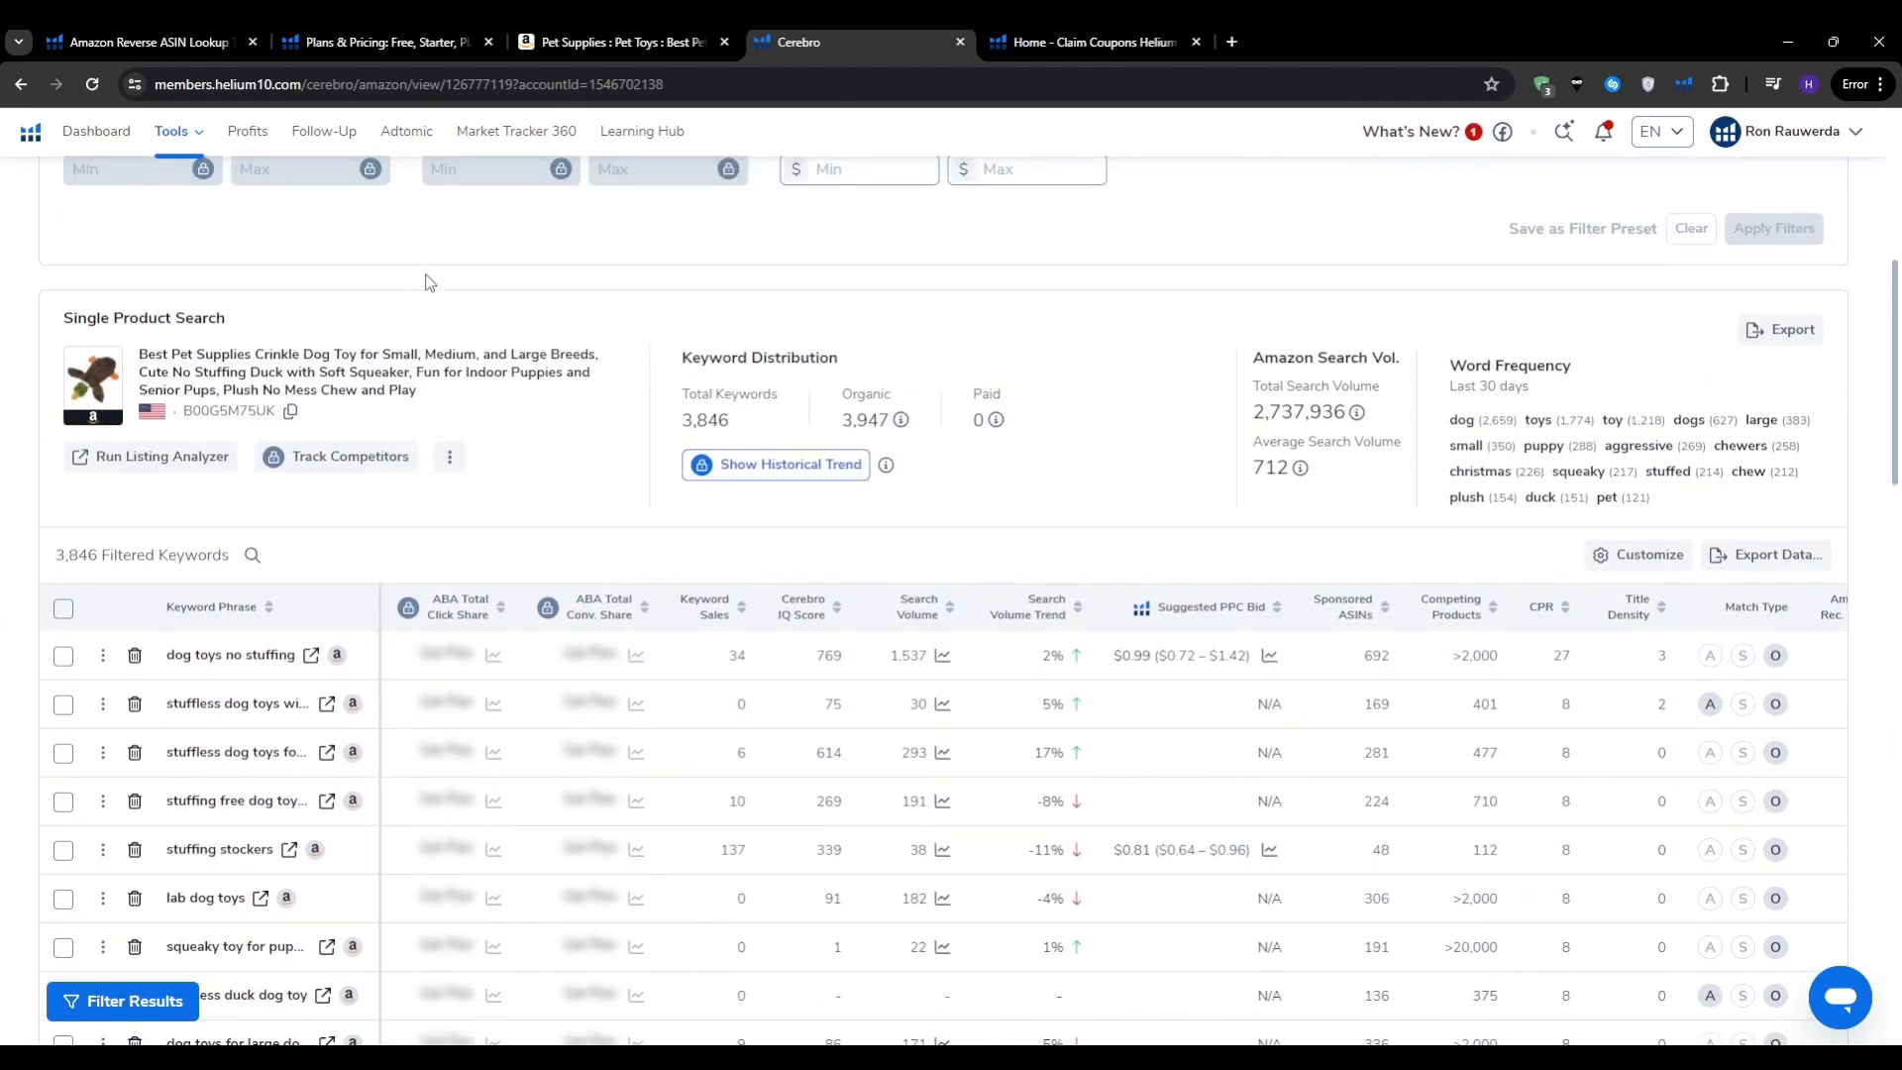
pyautogui.doubleClick(705, 420)
pyautogui.doubleClick(845, 420)
pyautogui.click(975, 420)
pyautogui.moveTo(843, 392); pyautogui.dragTo(894, 424)
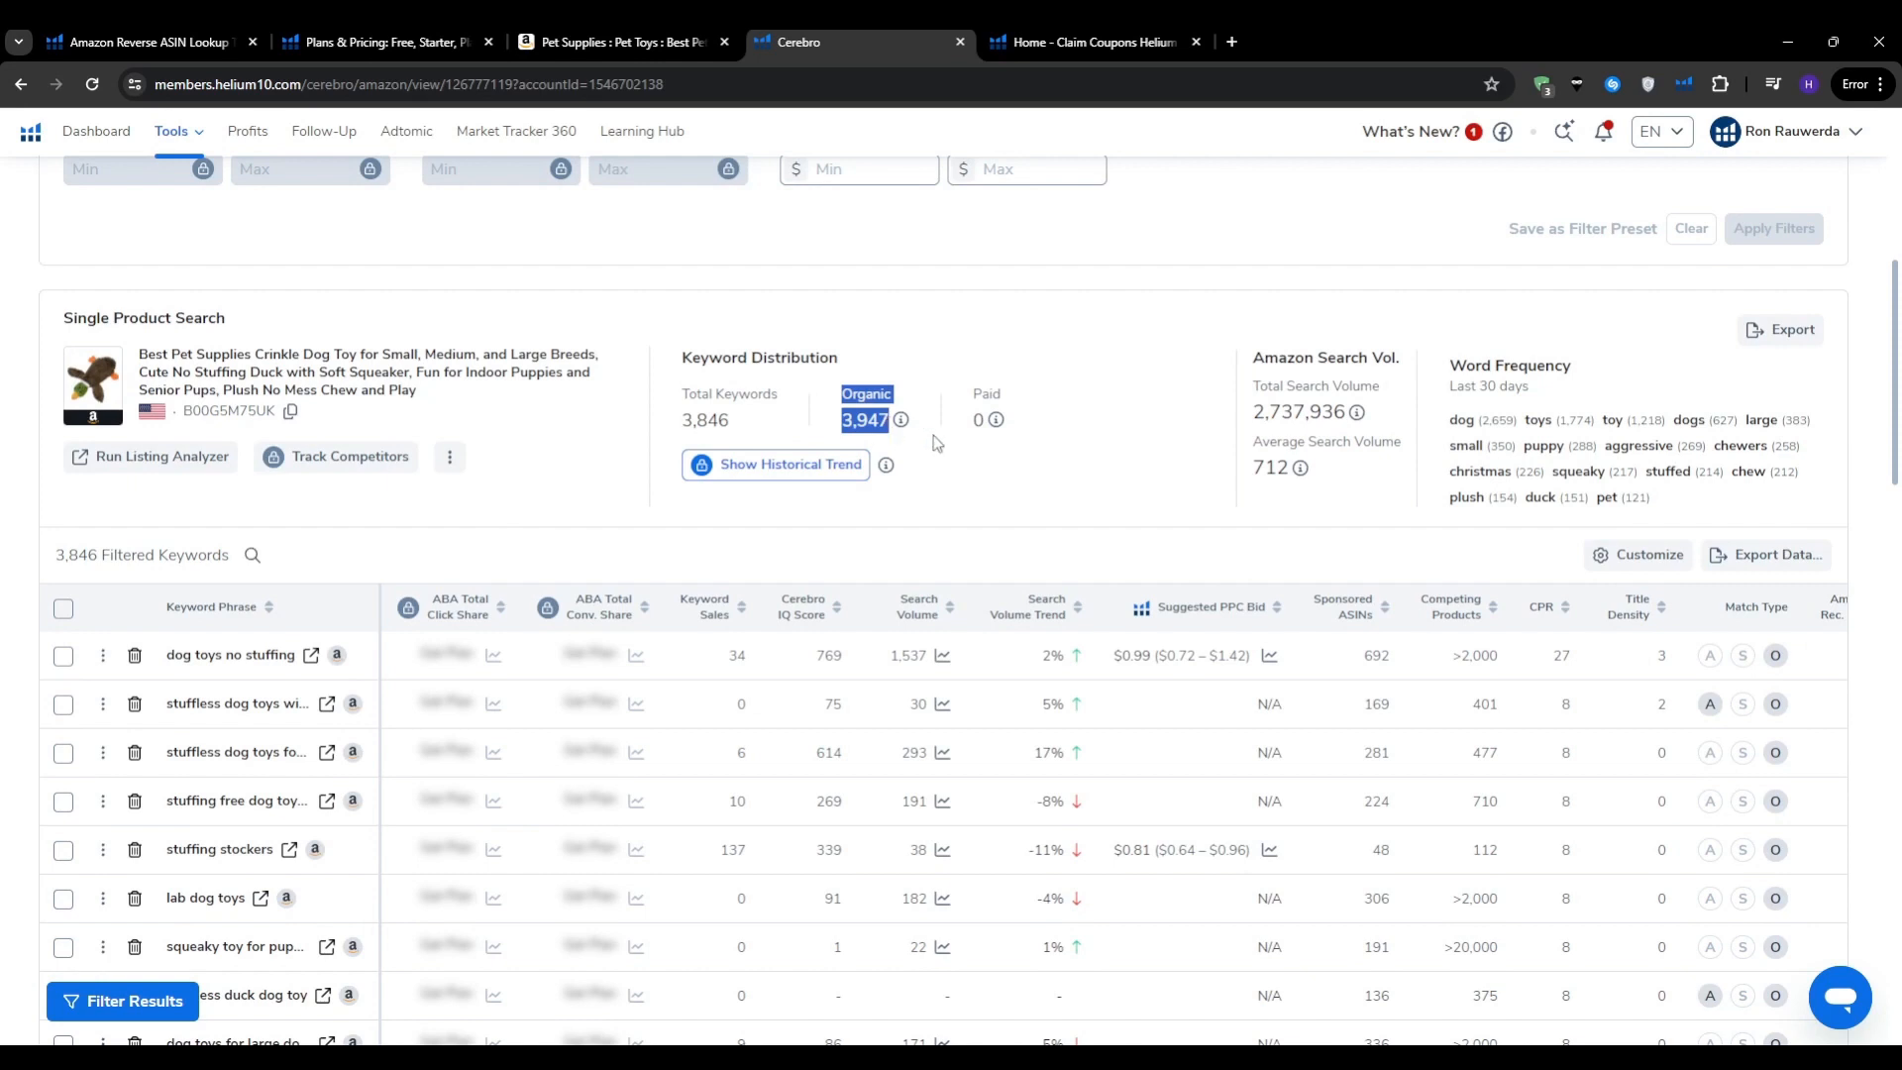
pyautogui.click(931, 444)
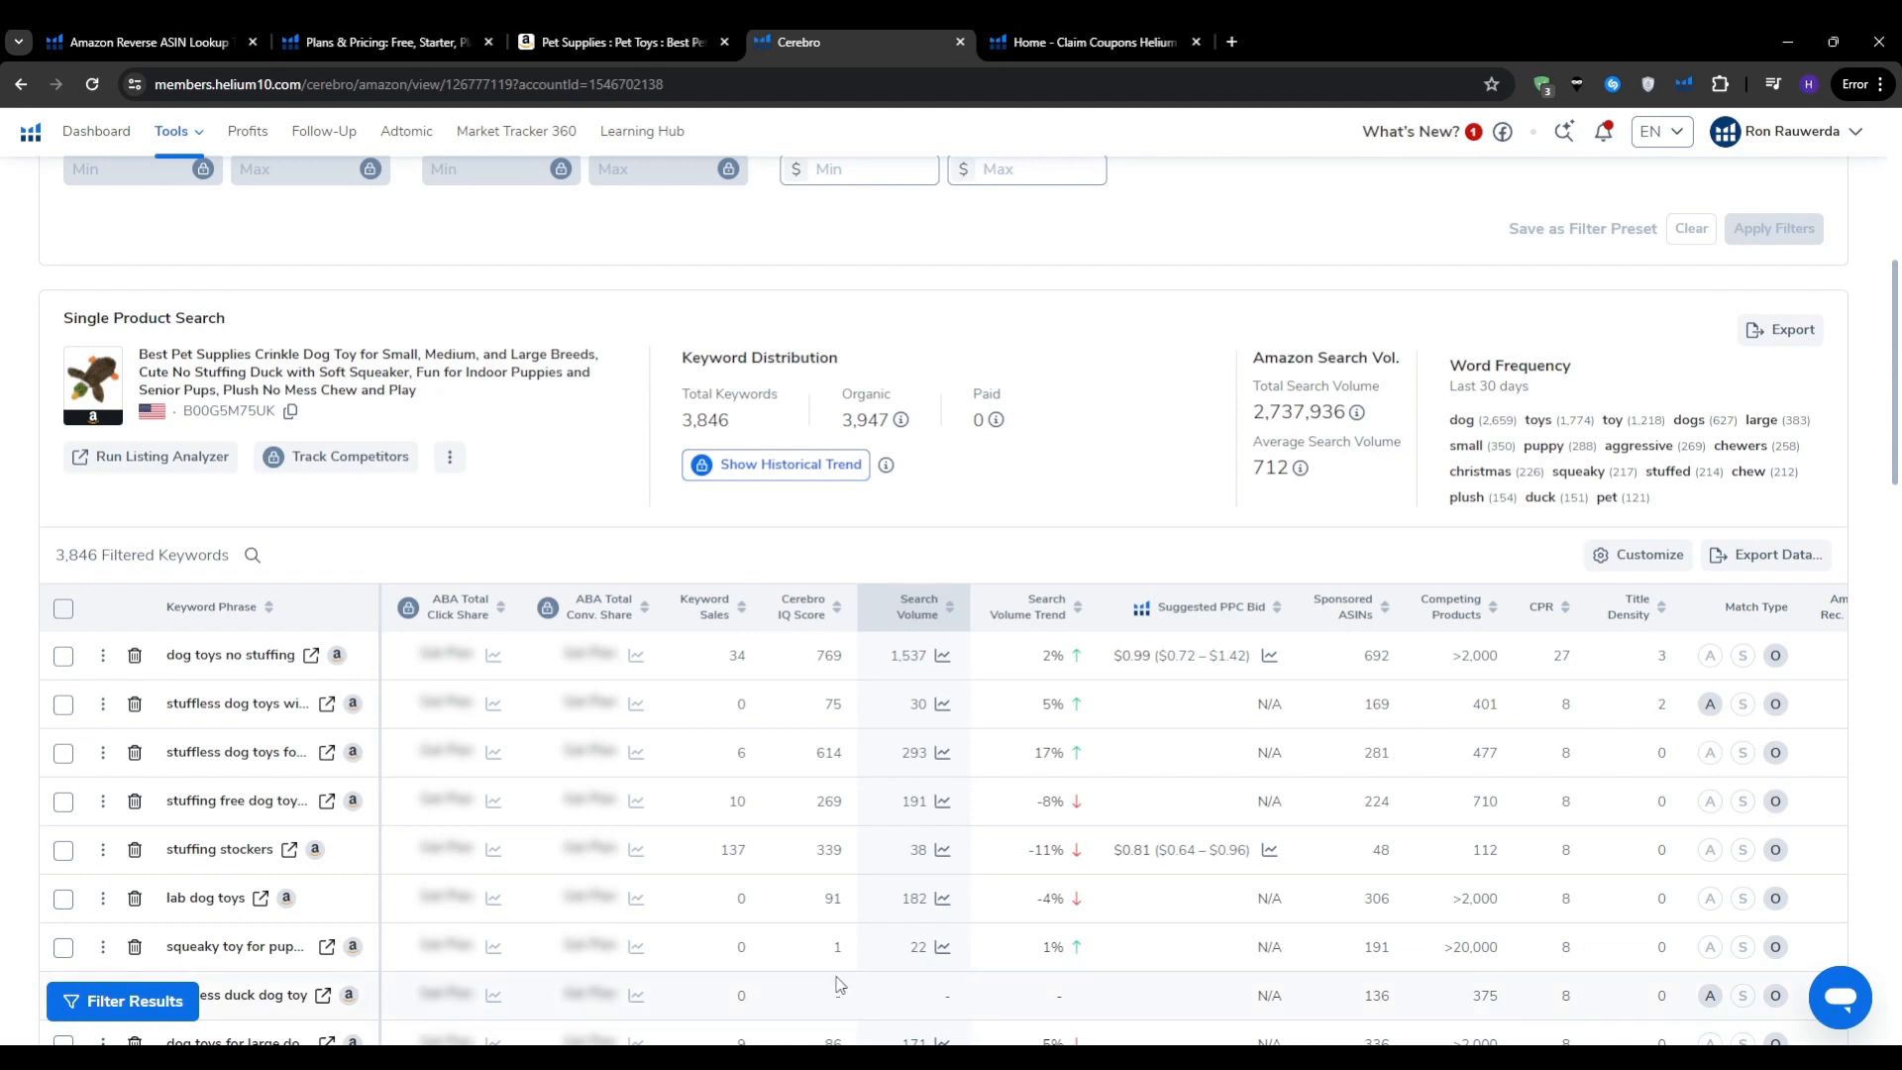
pyautogui.scroll(-2, 5, 654)
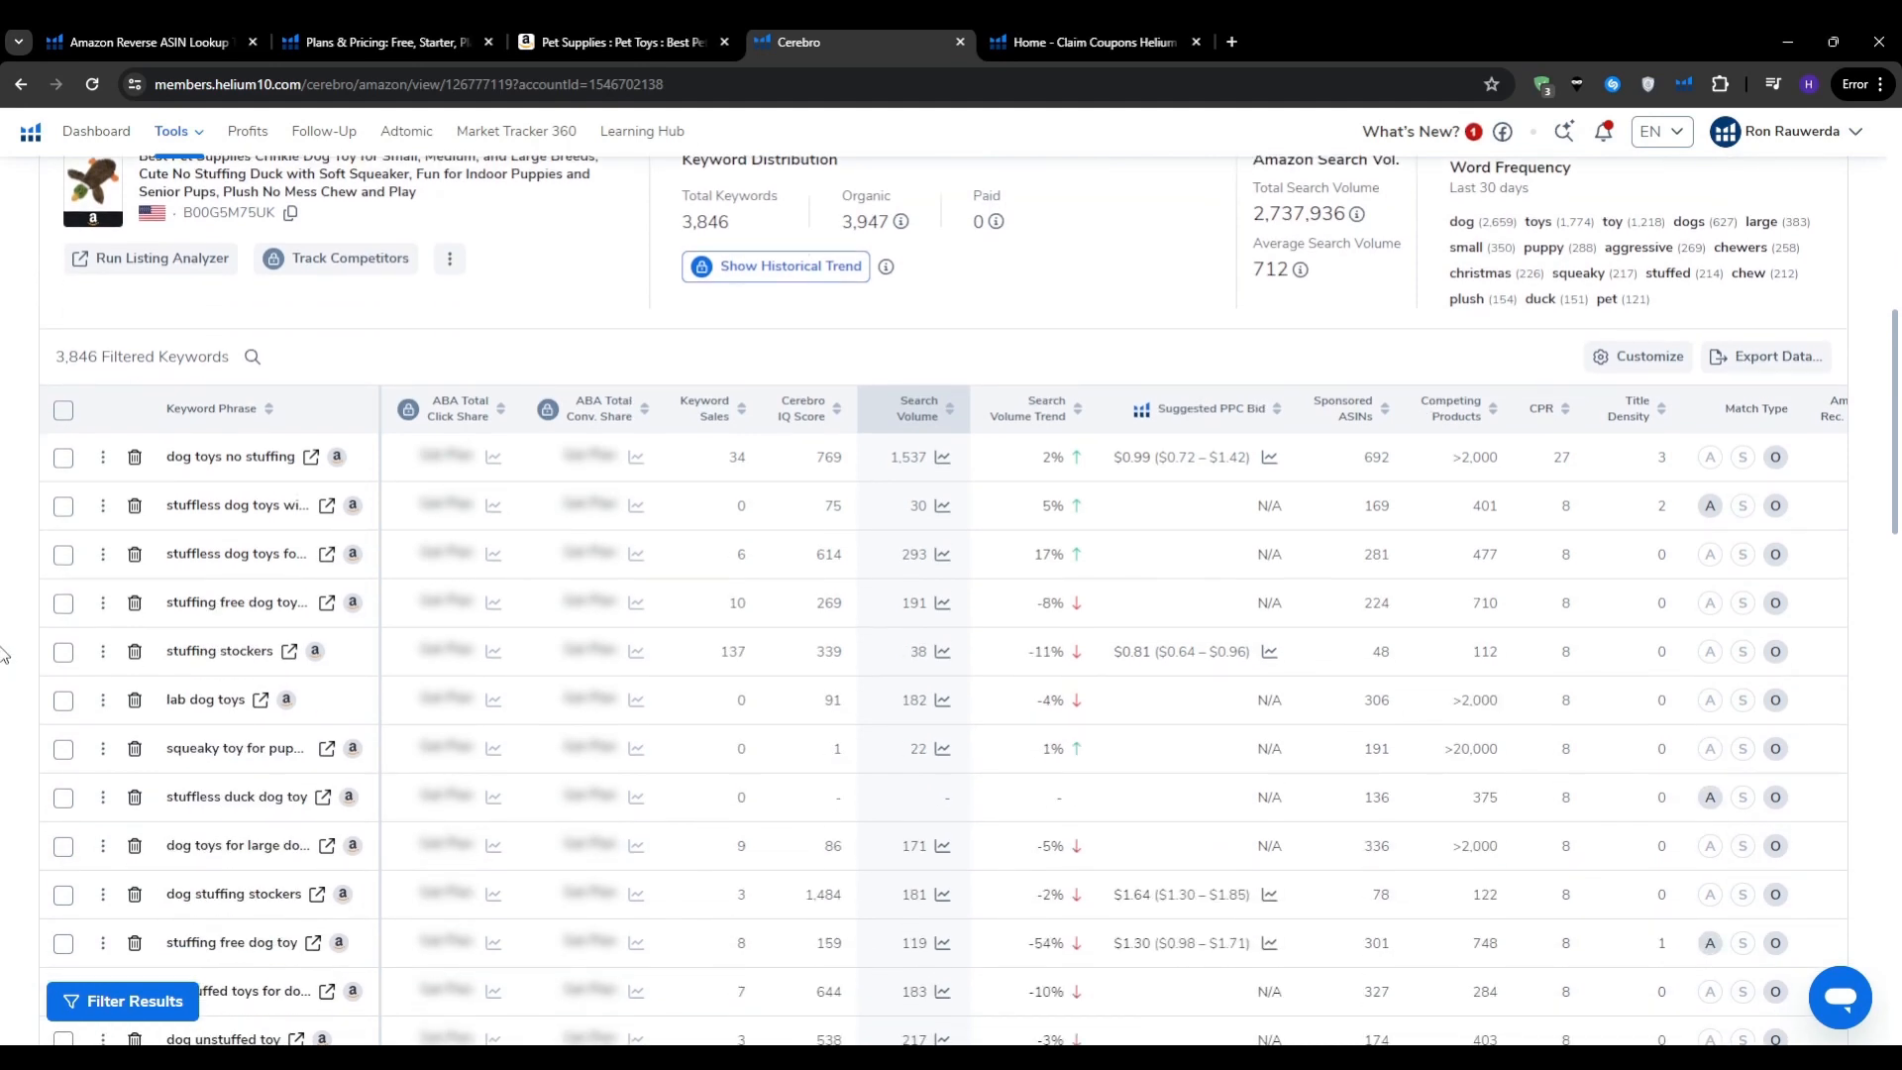
pyautogui.scroll(-1, 5, 654)
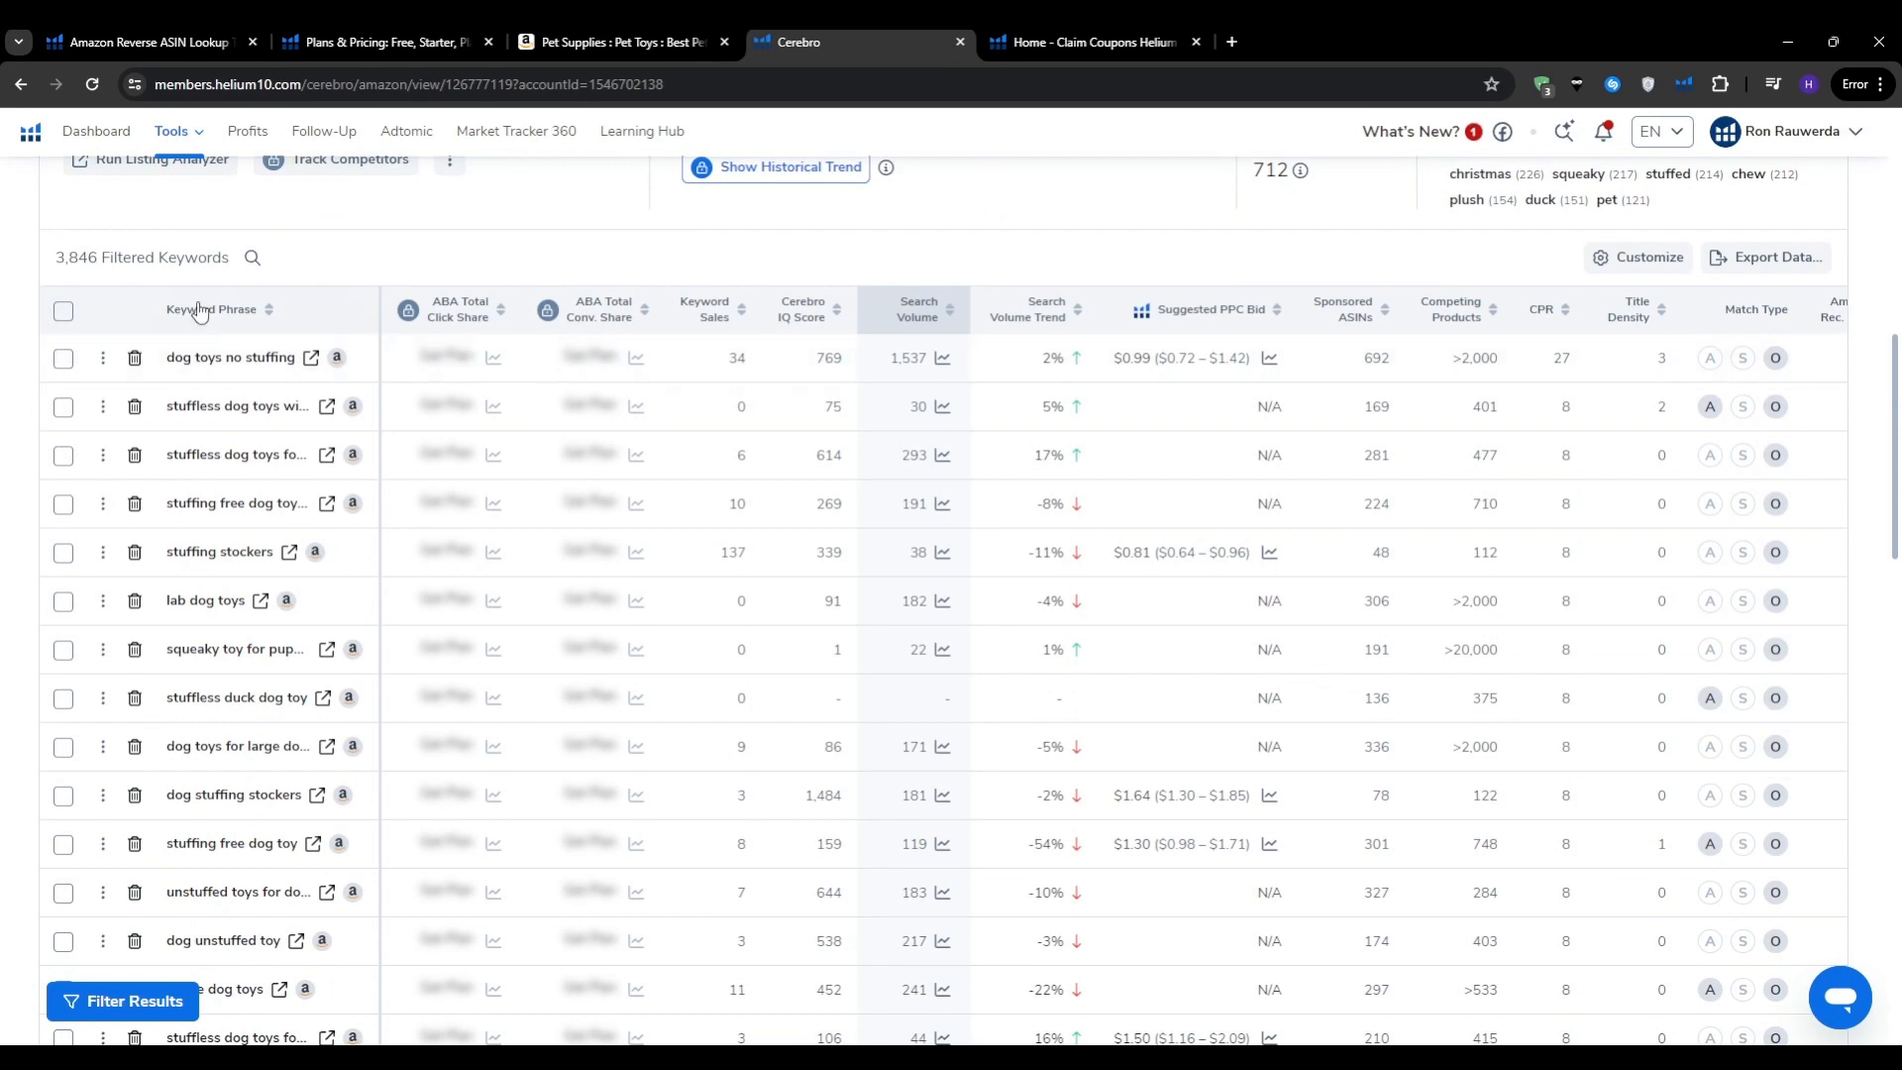
# Preview the top 10 ranked products for the keyword "dog toys no stuffing" in the keyword table
pyautogui.moveTo(214, 352)
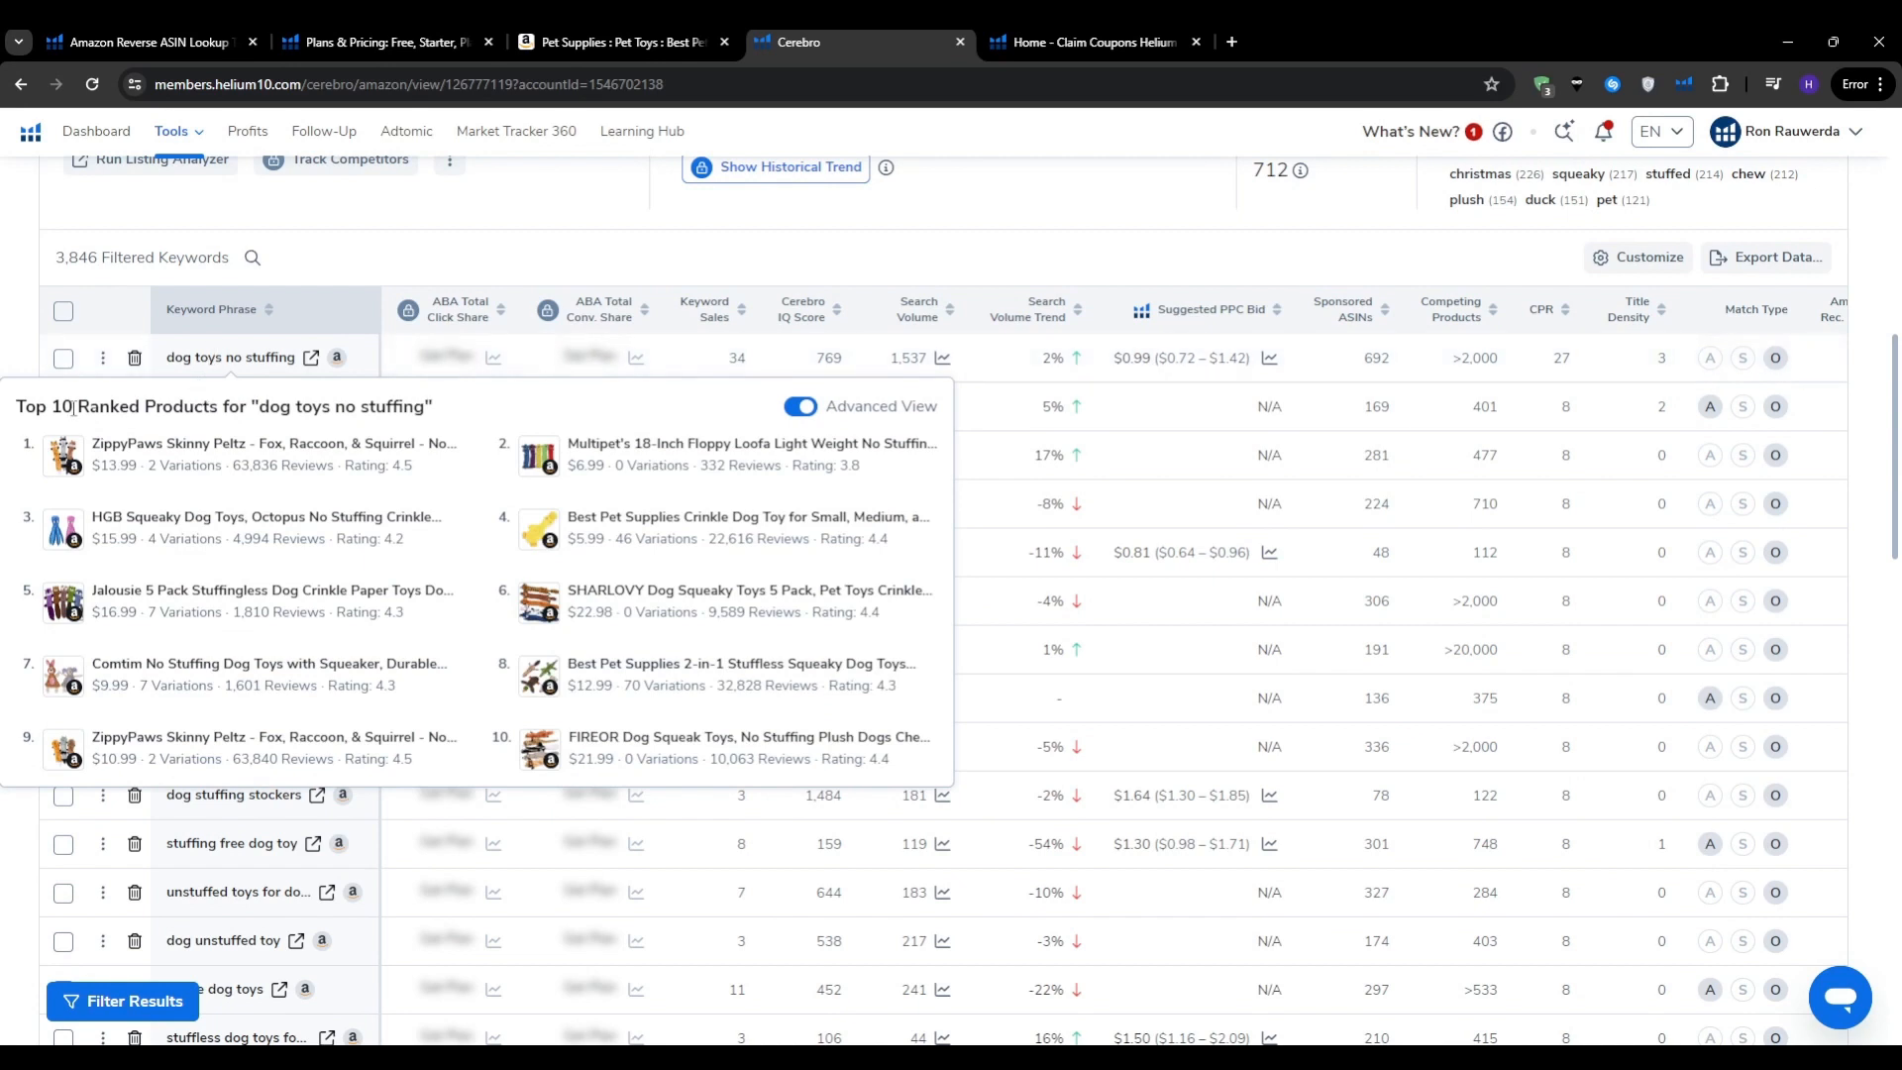
pyautogui.moveTo(18, 405); pyautogui.dragTo(436, 418)
pyautogui.click(445, 417)
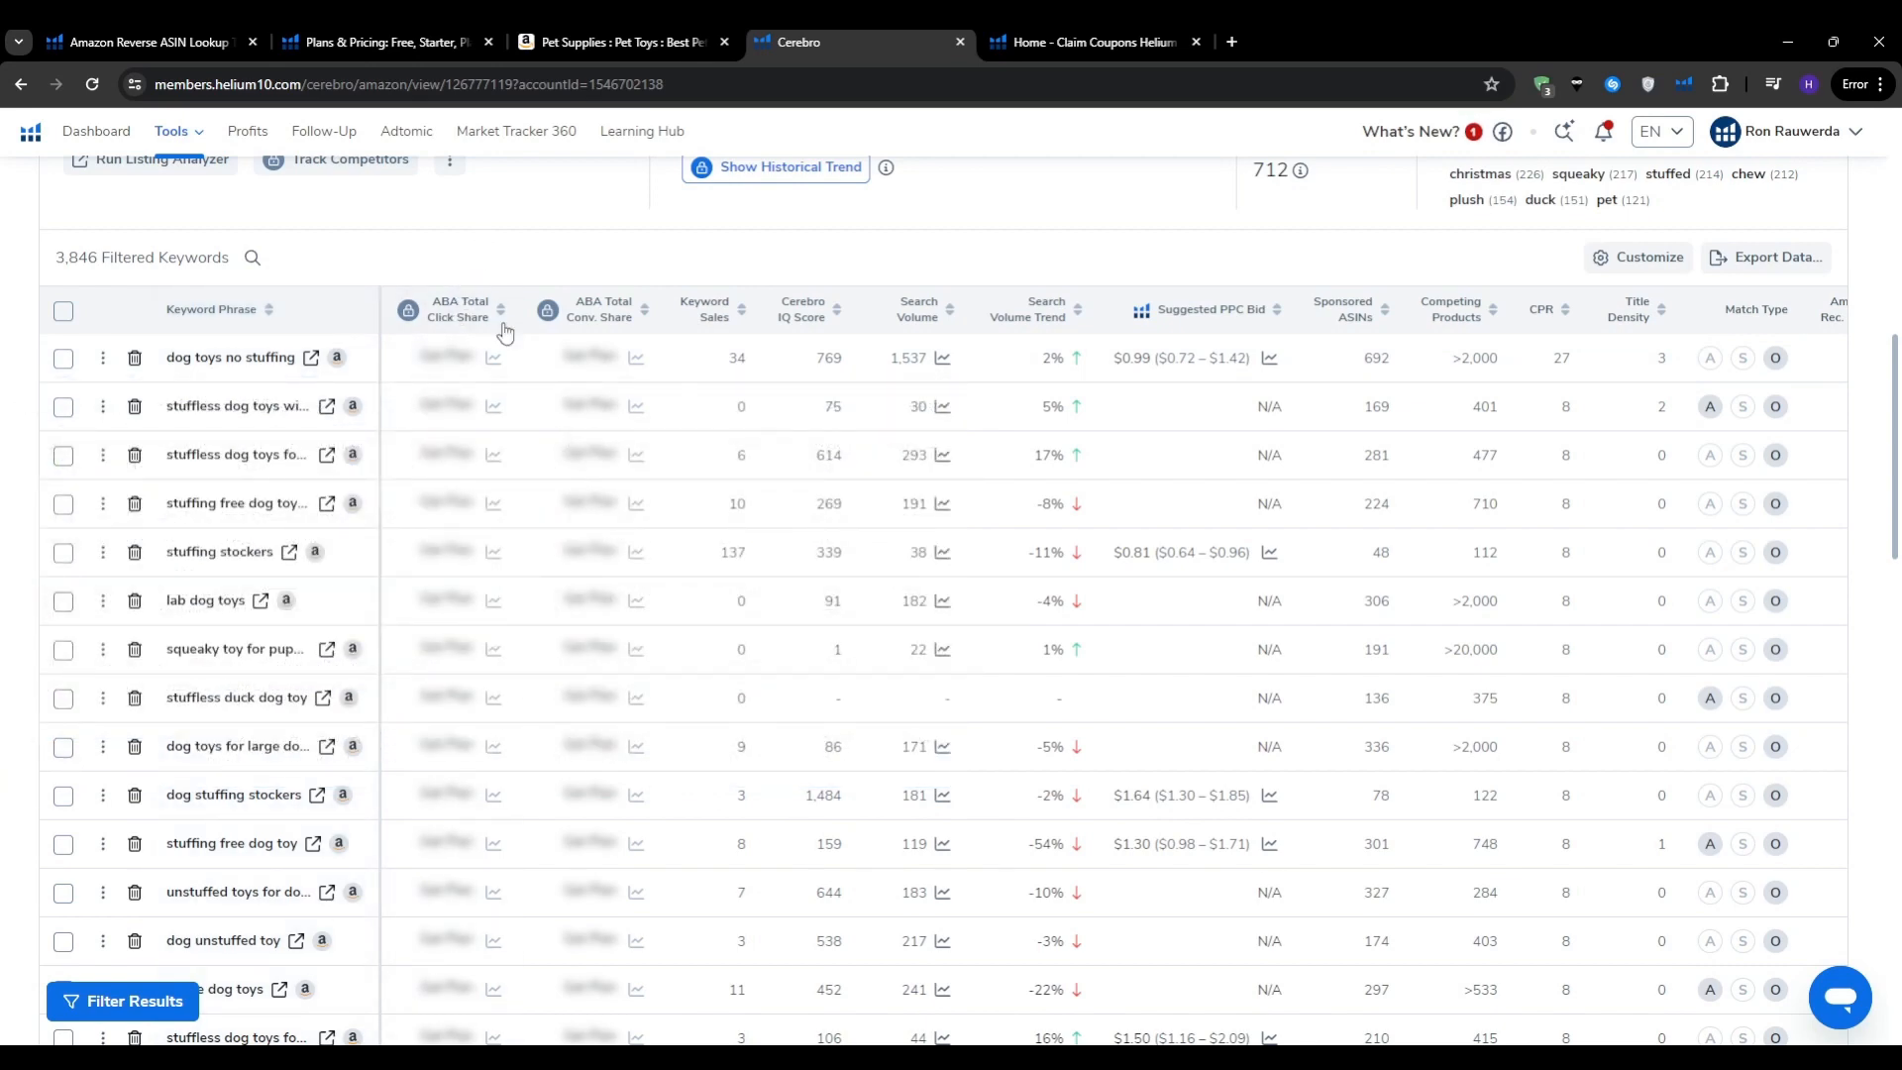
# Bring the keyword table's Organic Rank column into view and check its description and the ranks of the first keywords
pyautogui.scroll(-15, 904, 672)
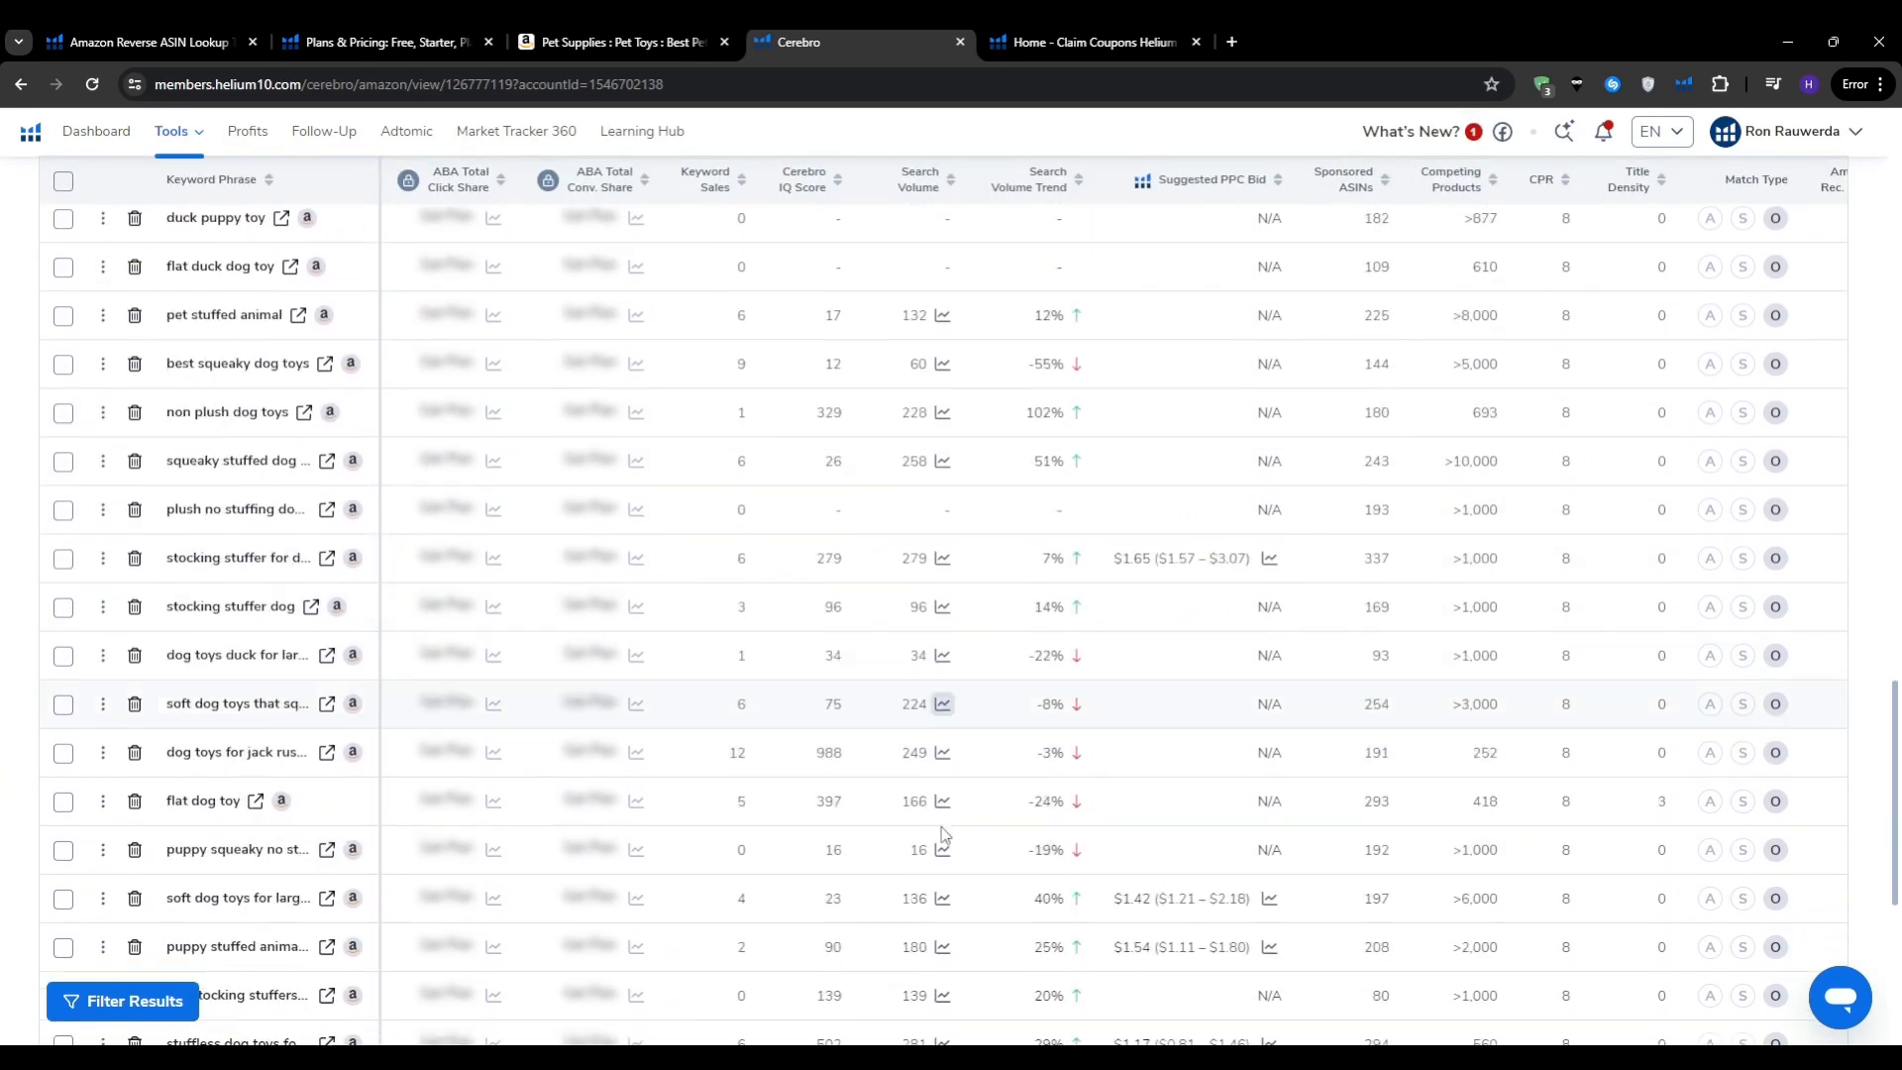
pyautogui.scroll(-5, 941, 835)
pyautogui.moveTo(942, 835); pyautogui.dragTo(1181, 830)
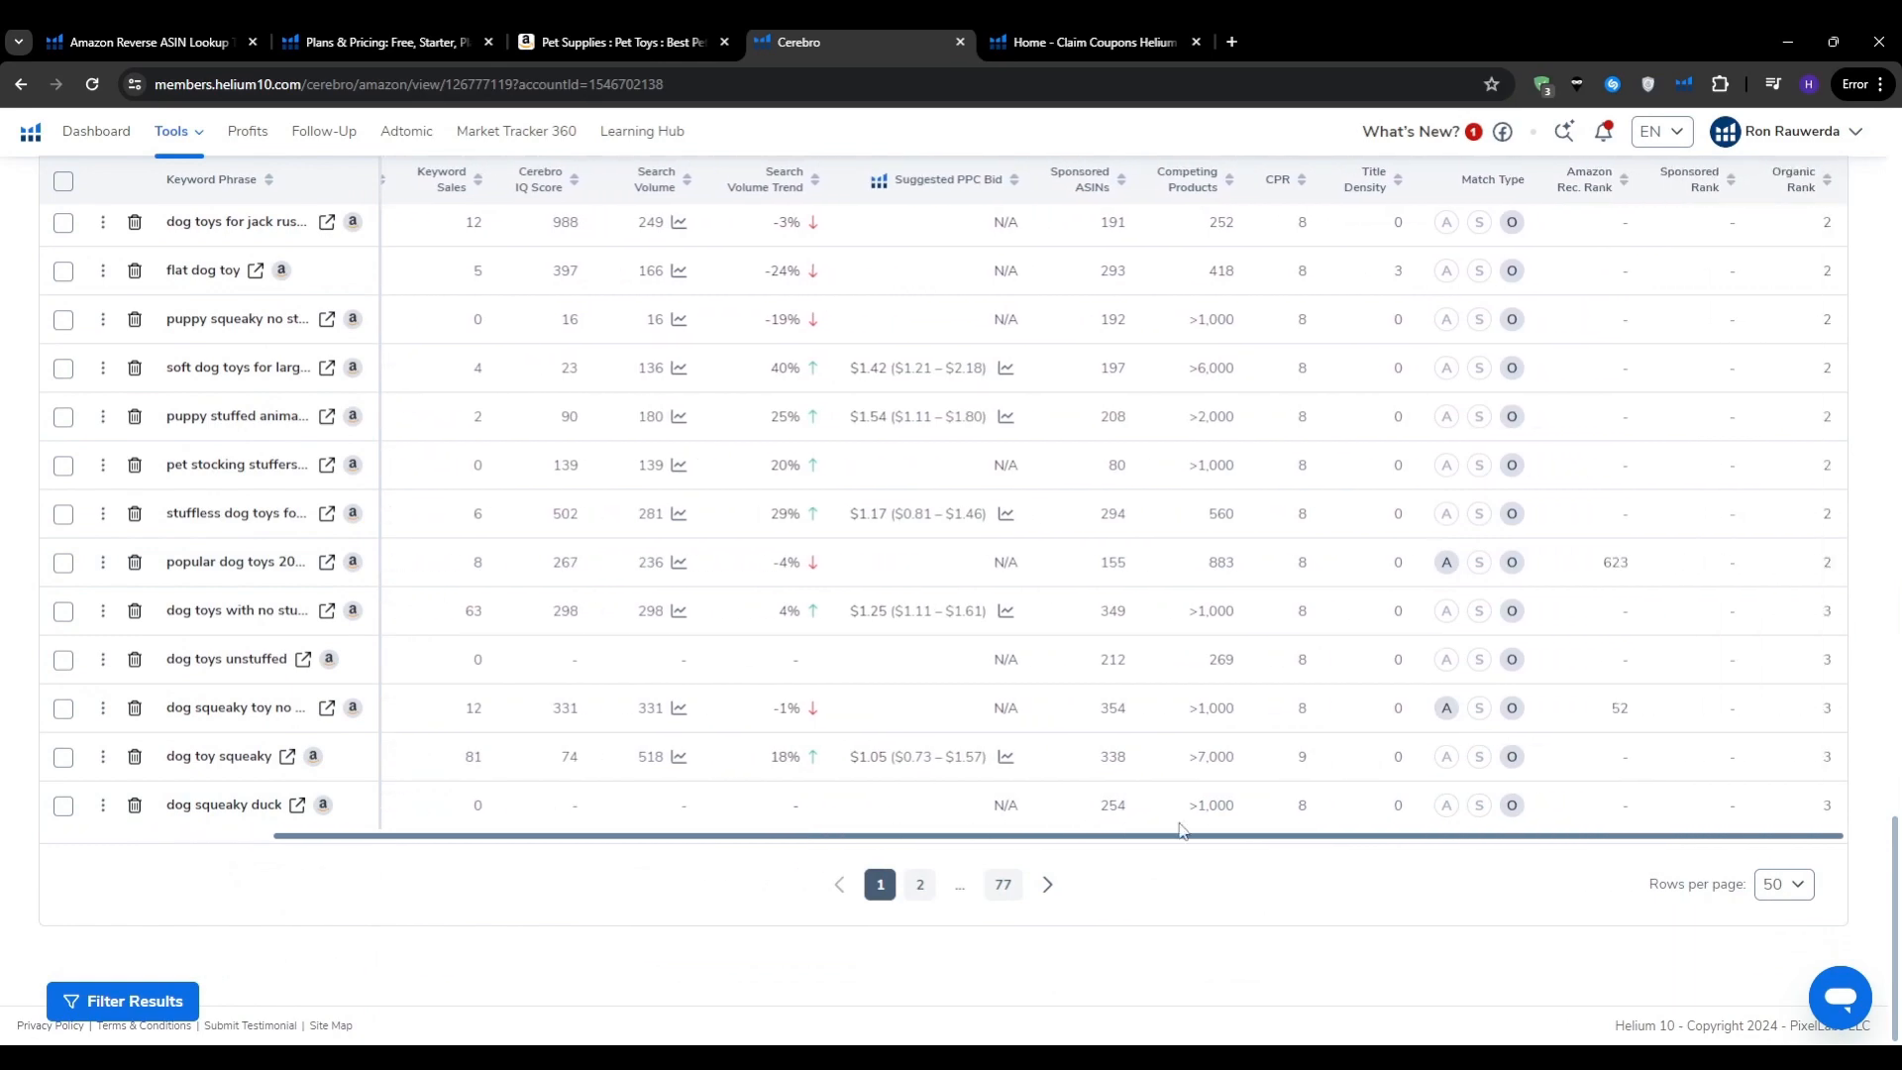
pyautogui.scroll(10, 1035, 828)
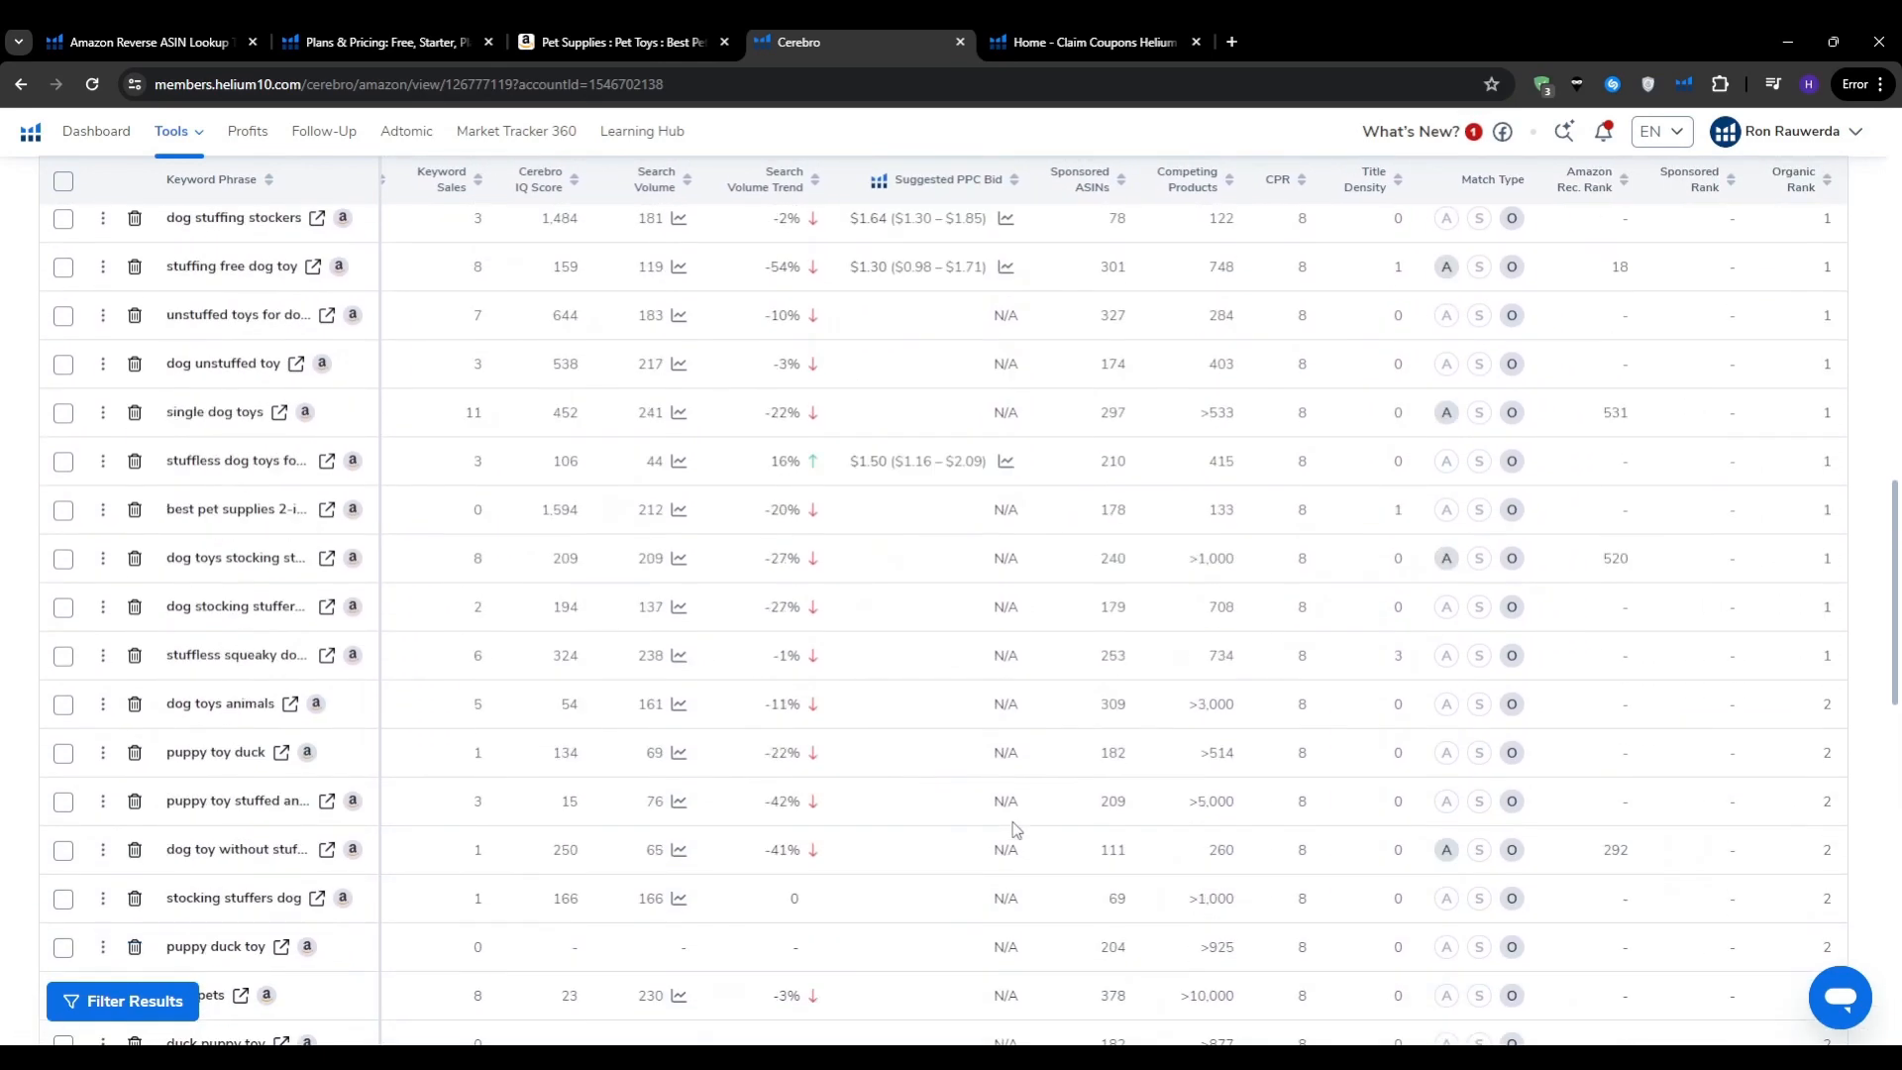
pyautogui.scroll(5, 1012, 830)
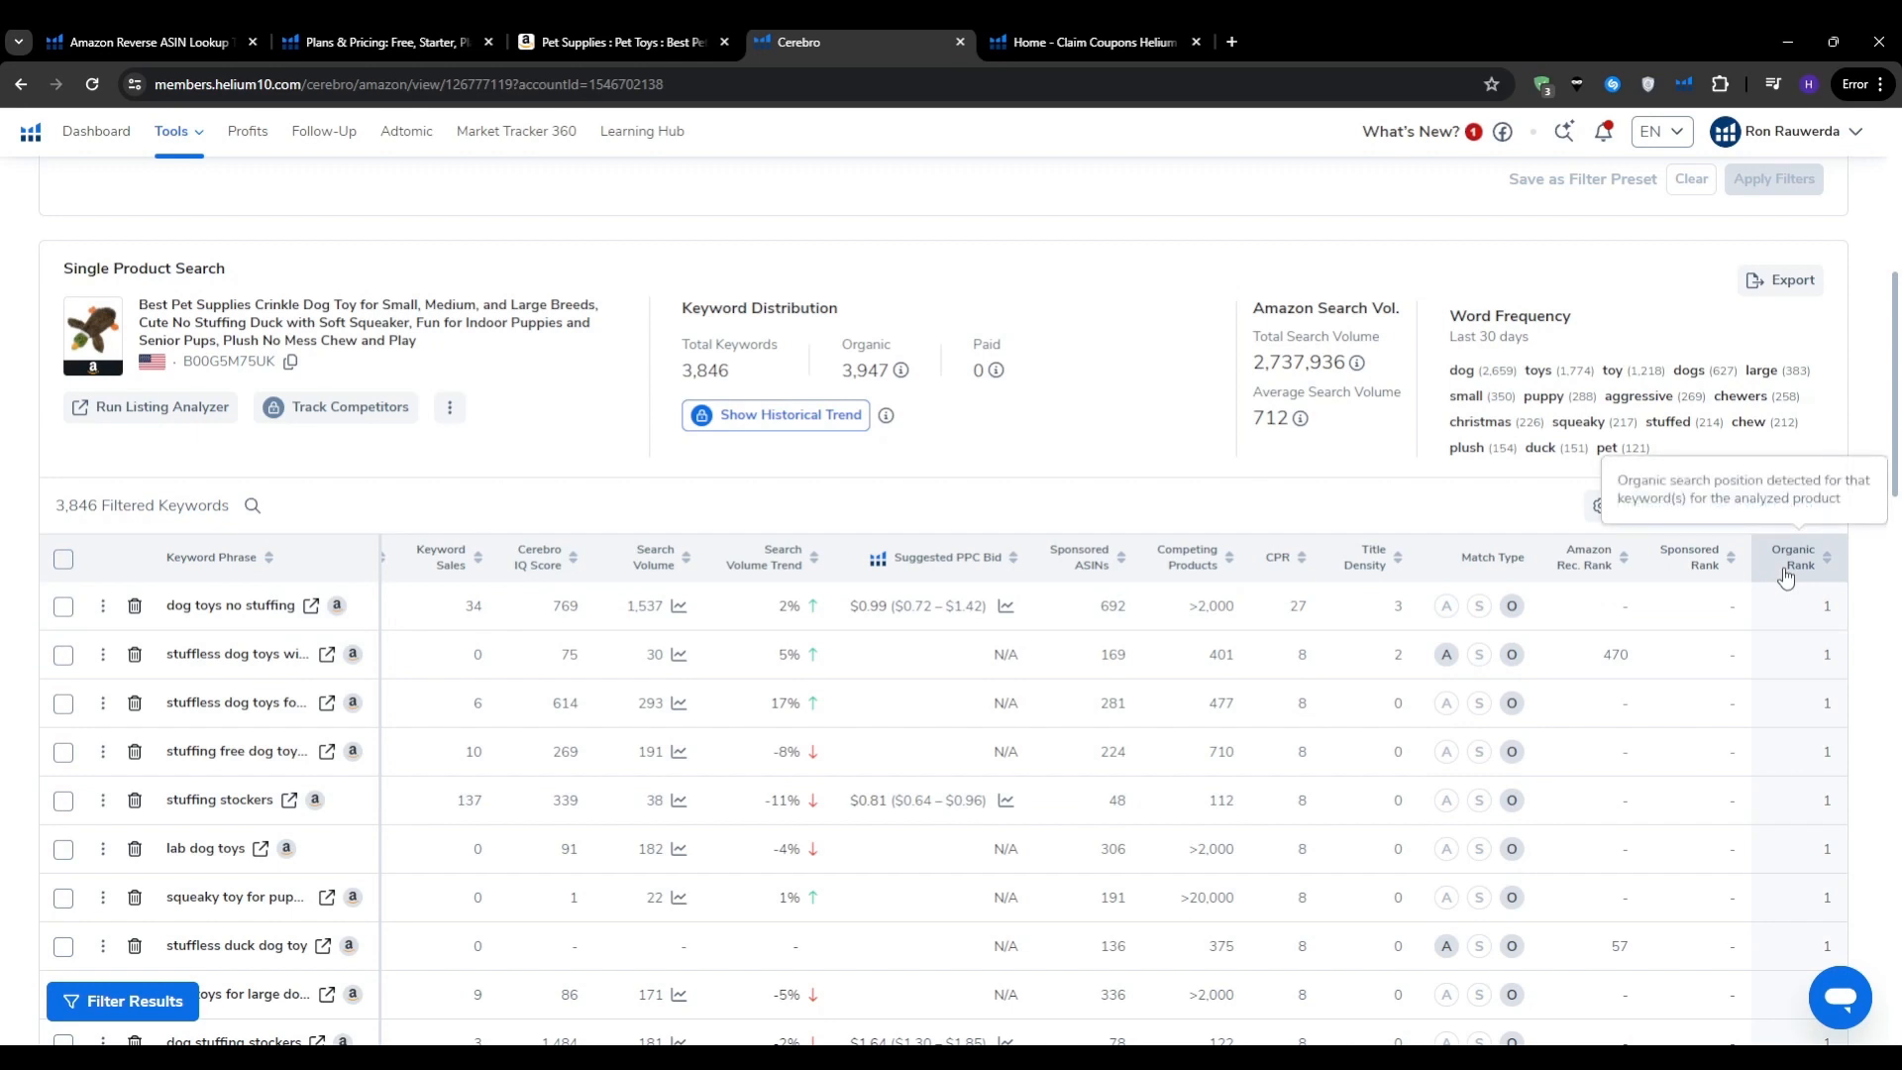
# Review the top 10 ranked products for the keyword "stuffless dog toys for aggressive chewer"
pyautogui.moveTo(232, 612)
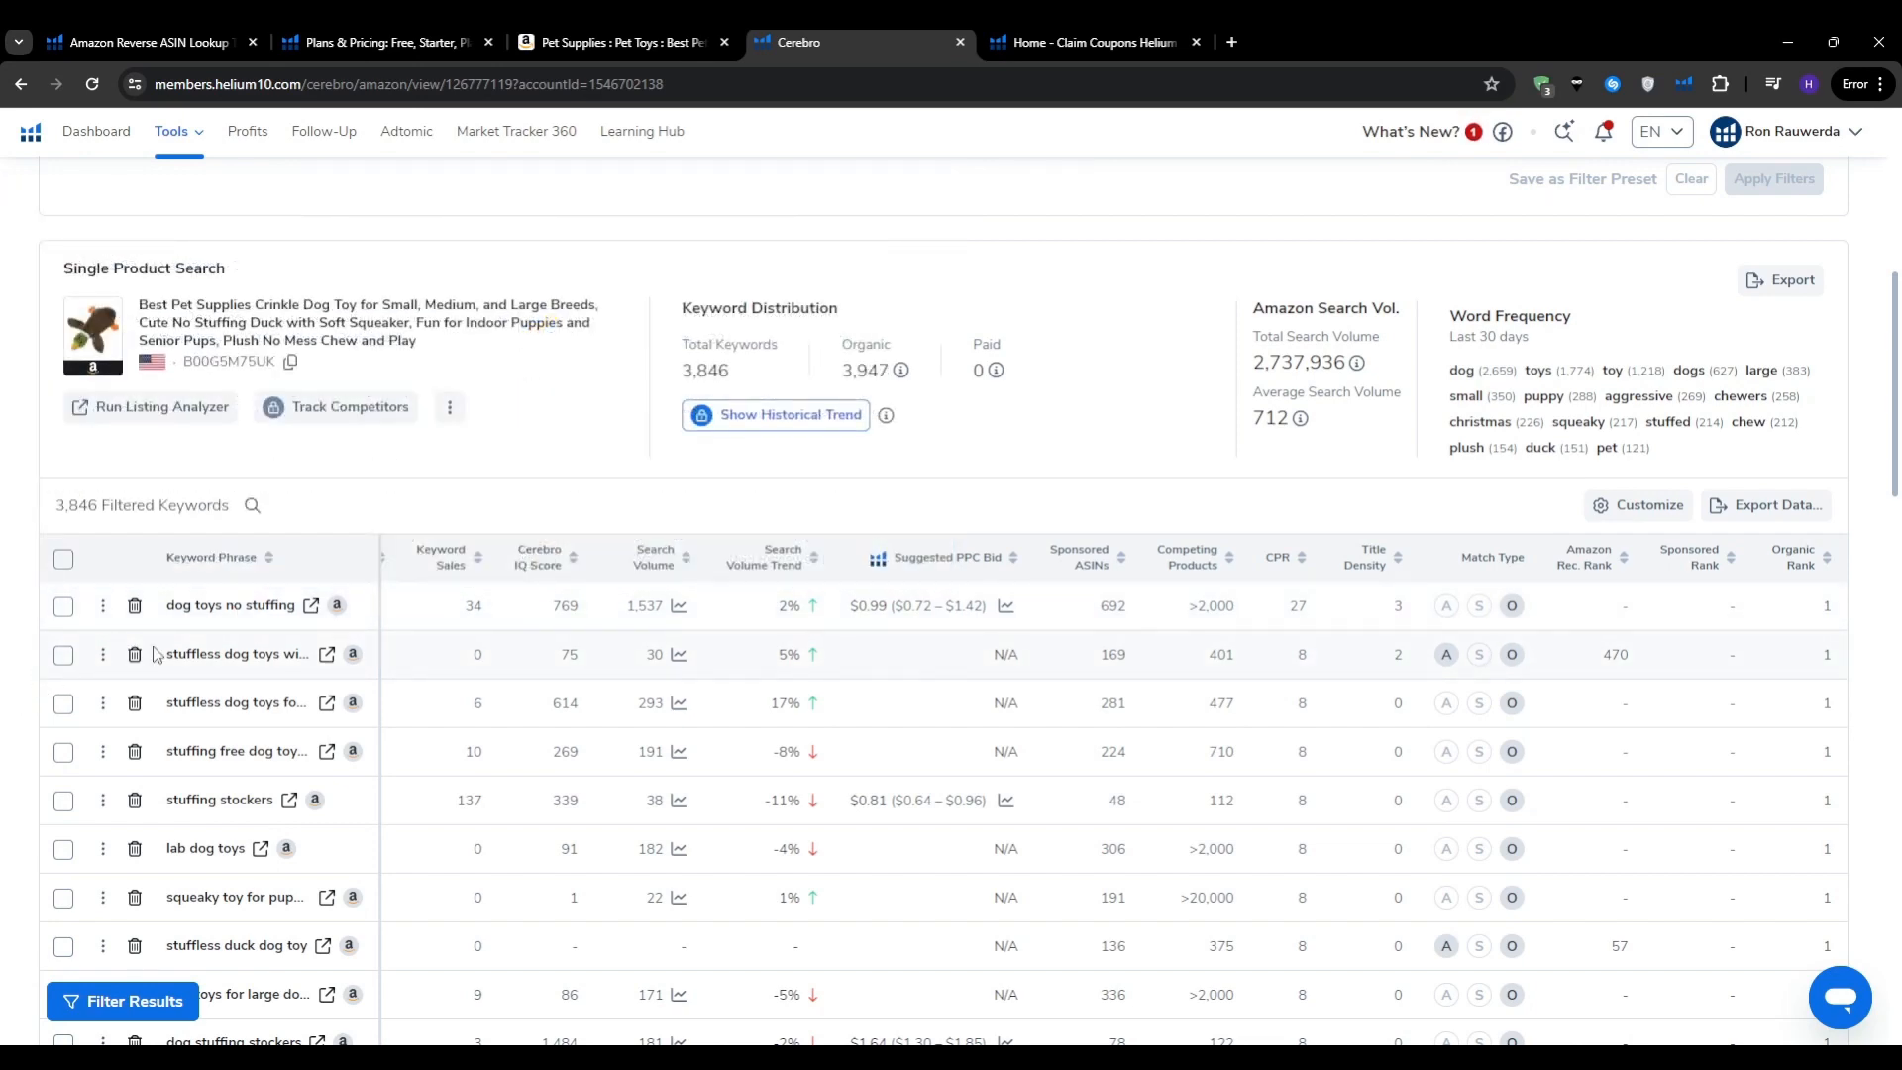
pyautogui.moveTo(190, 651)
pyautogui.moveTo(217, 695)
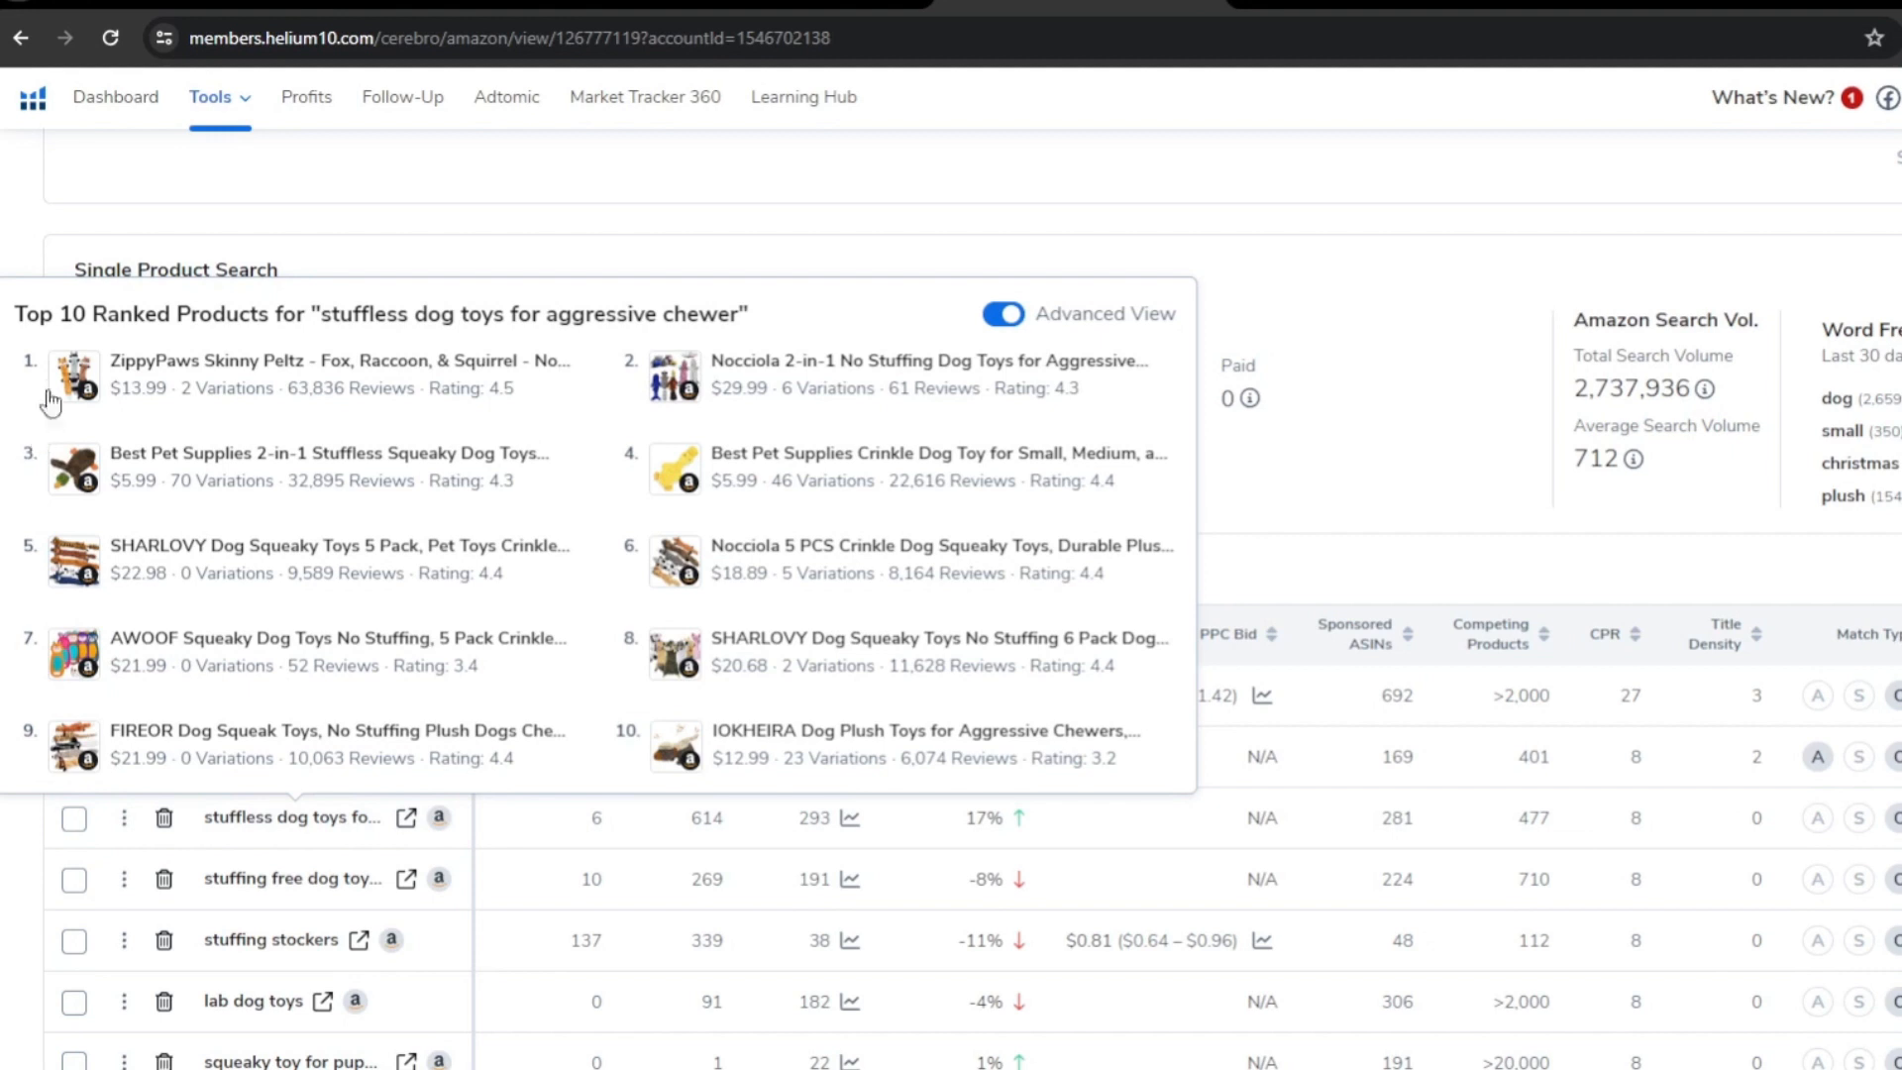
pyautogui.tripleClick(30, 315)
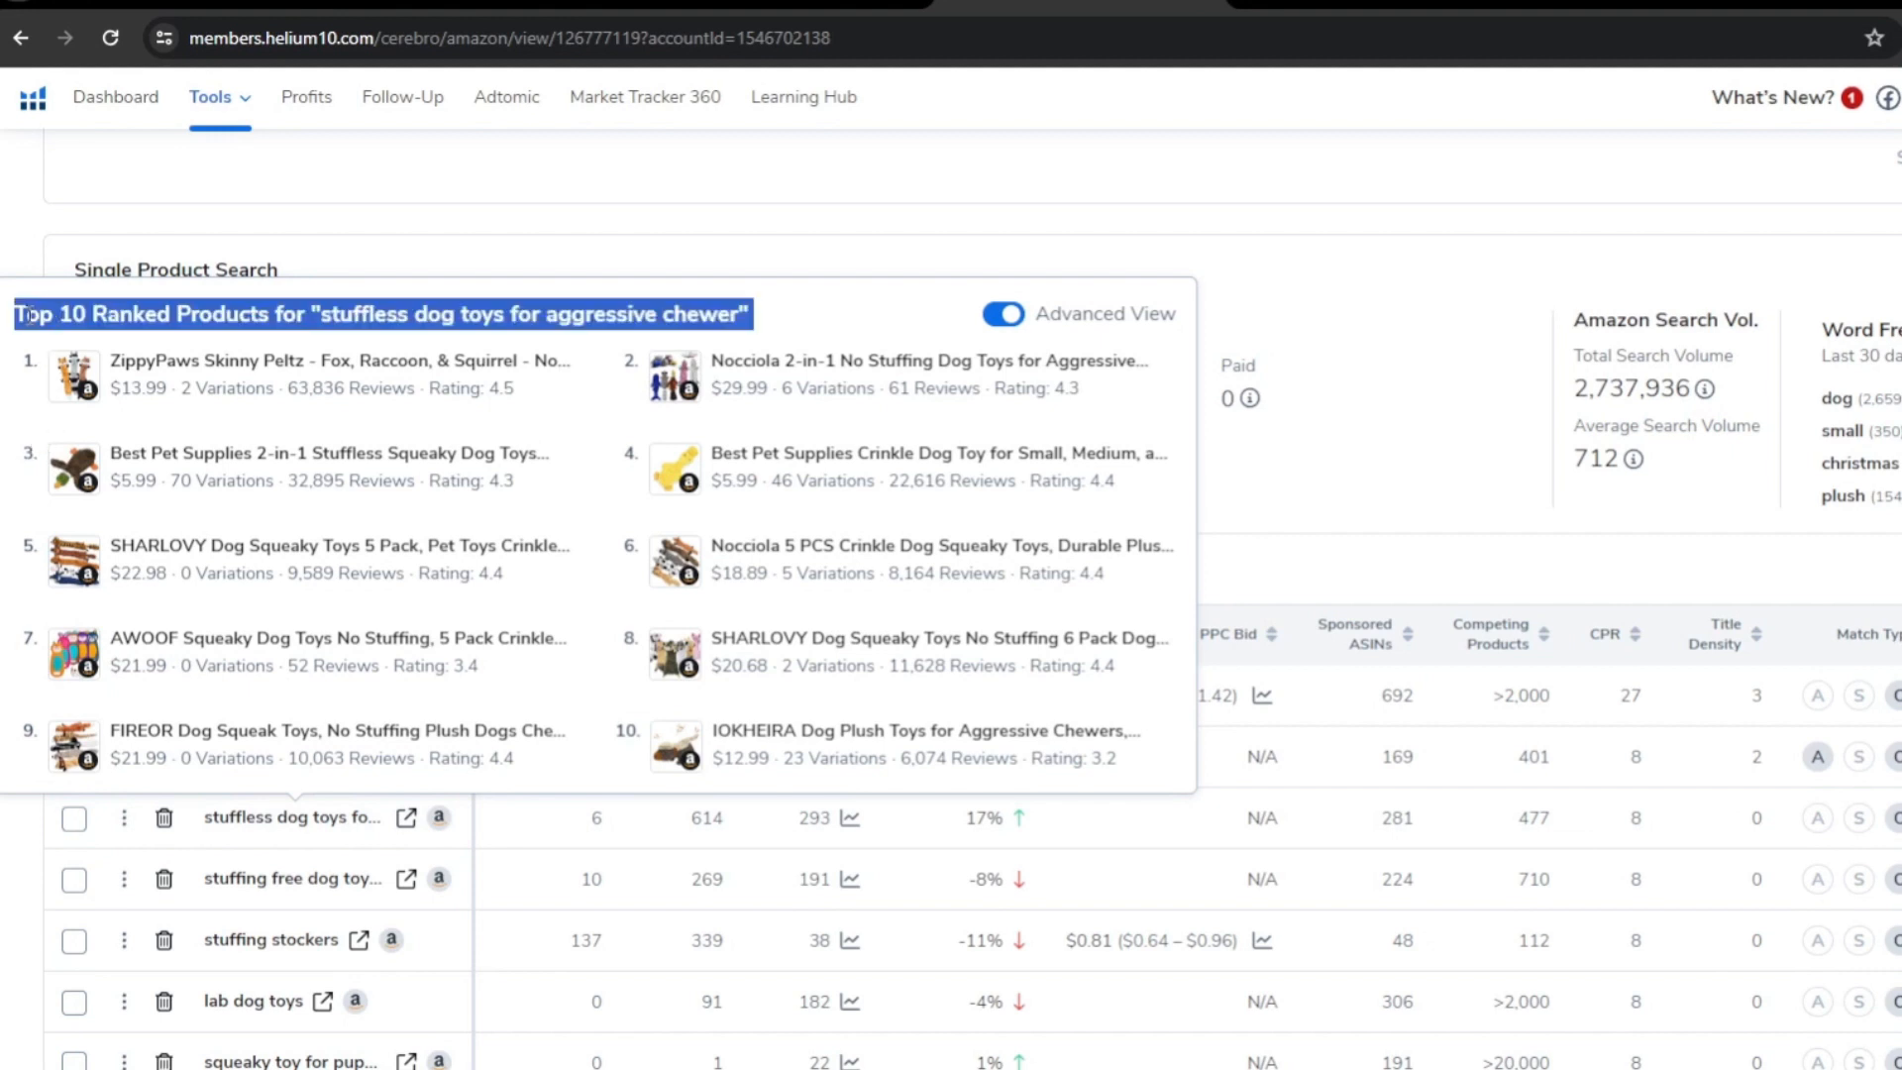
pyautogui.click(29, 315)
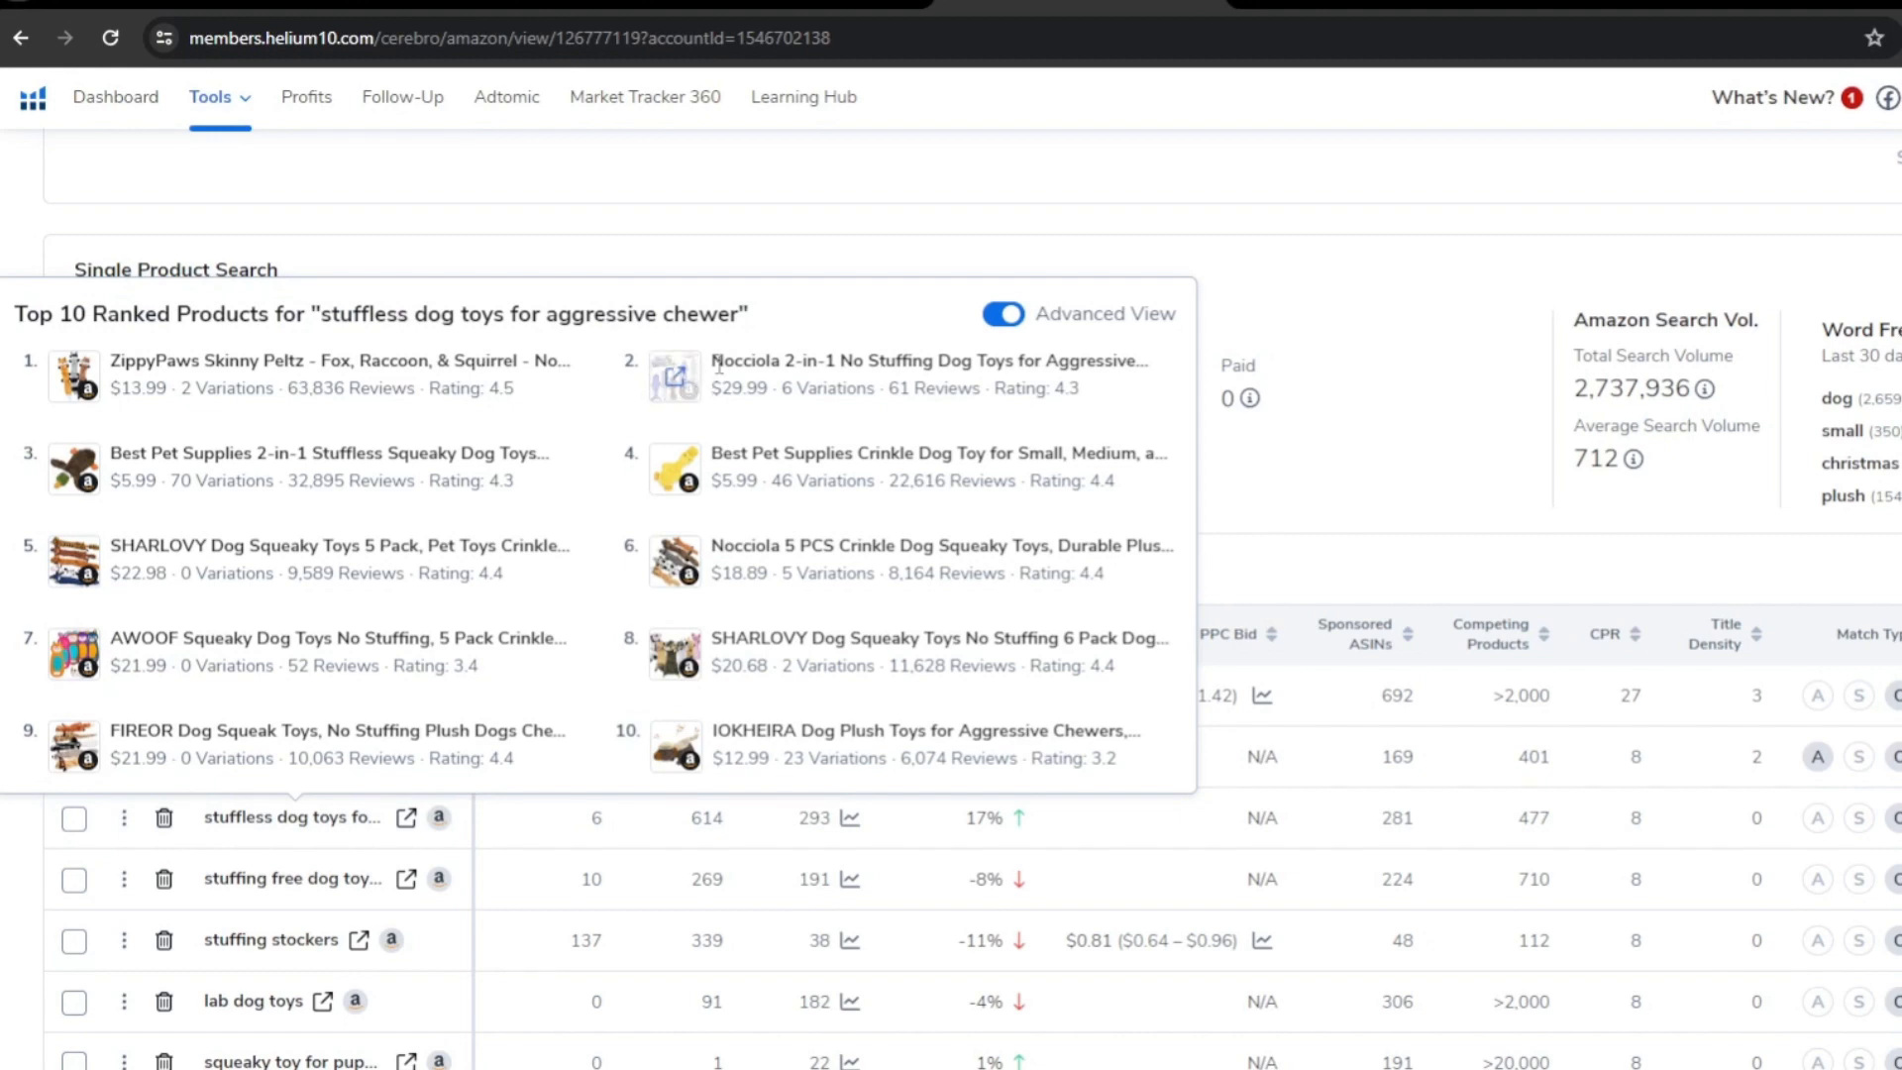
pyautogui.moveTo(677, 381)
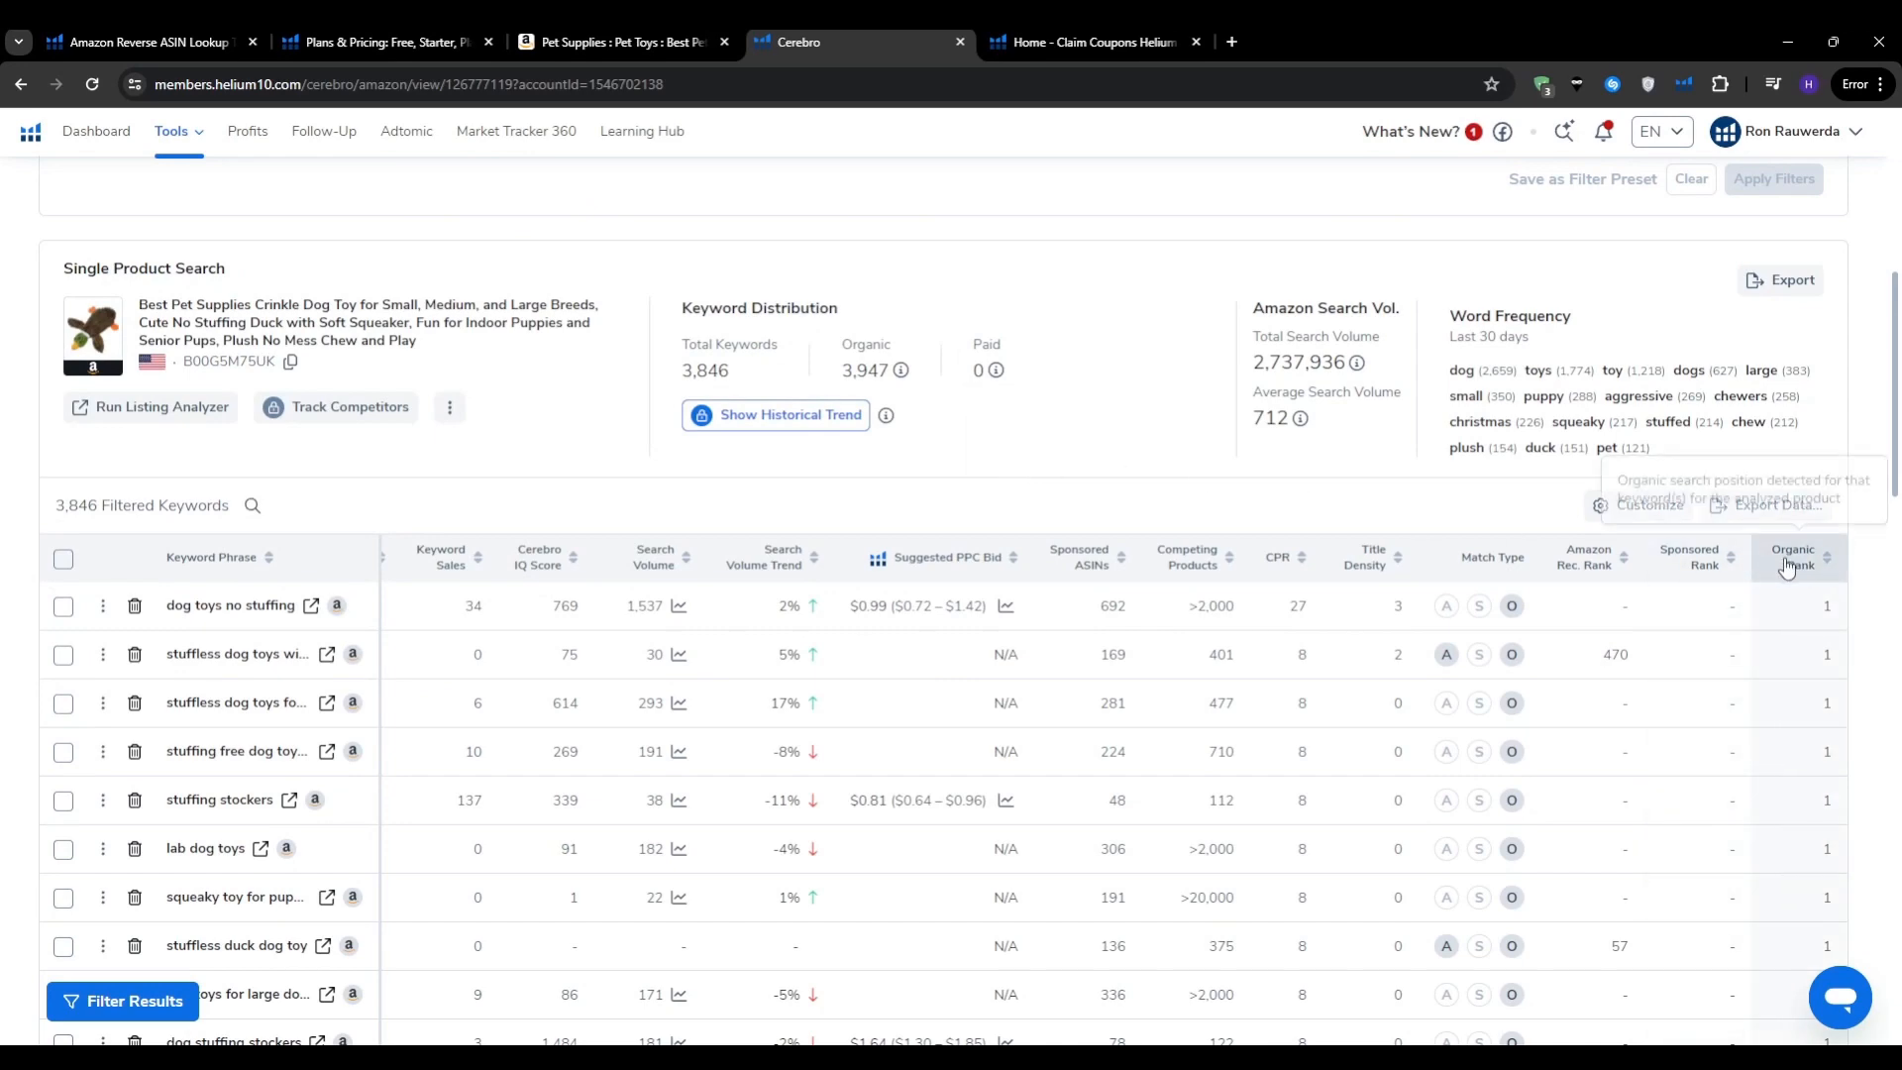
# Sort the keyword table by Organic Rank in ascending order
pyautogui.moveTo(1896, 424); pyautogui.dragTo(1890, 952)
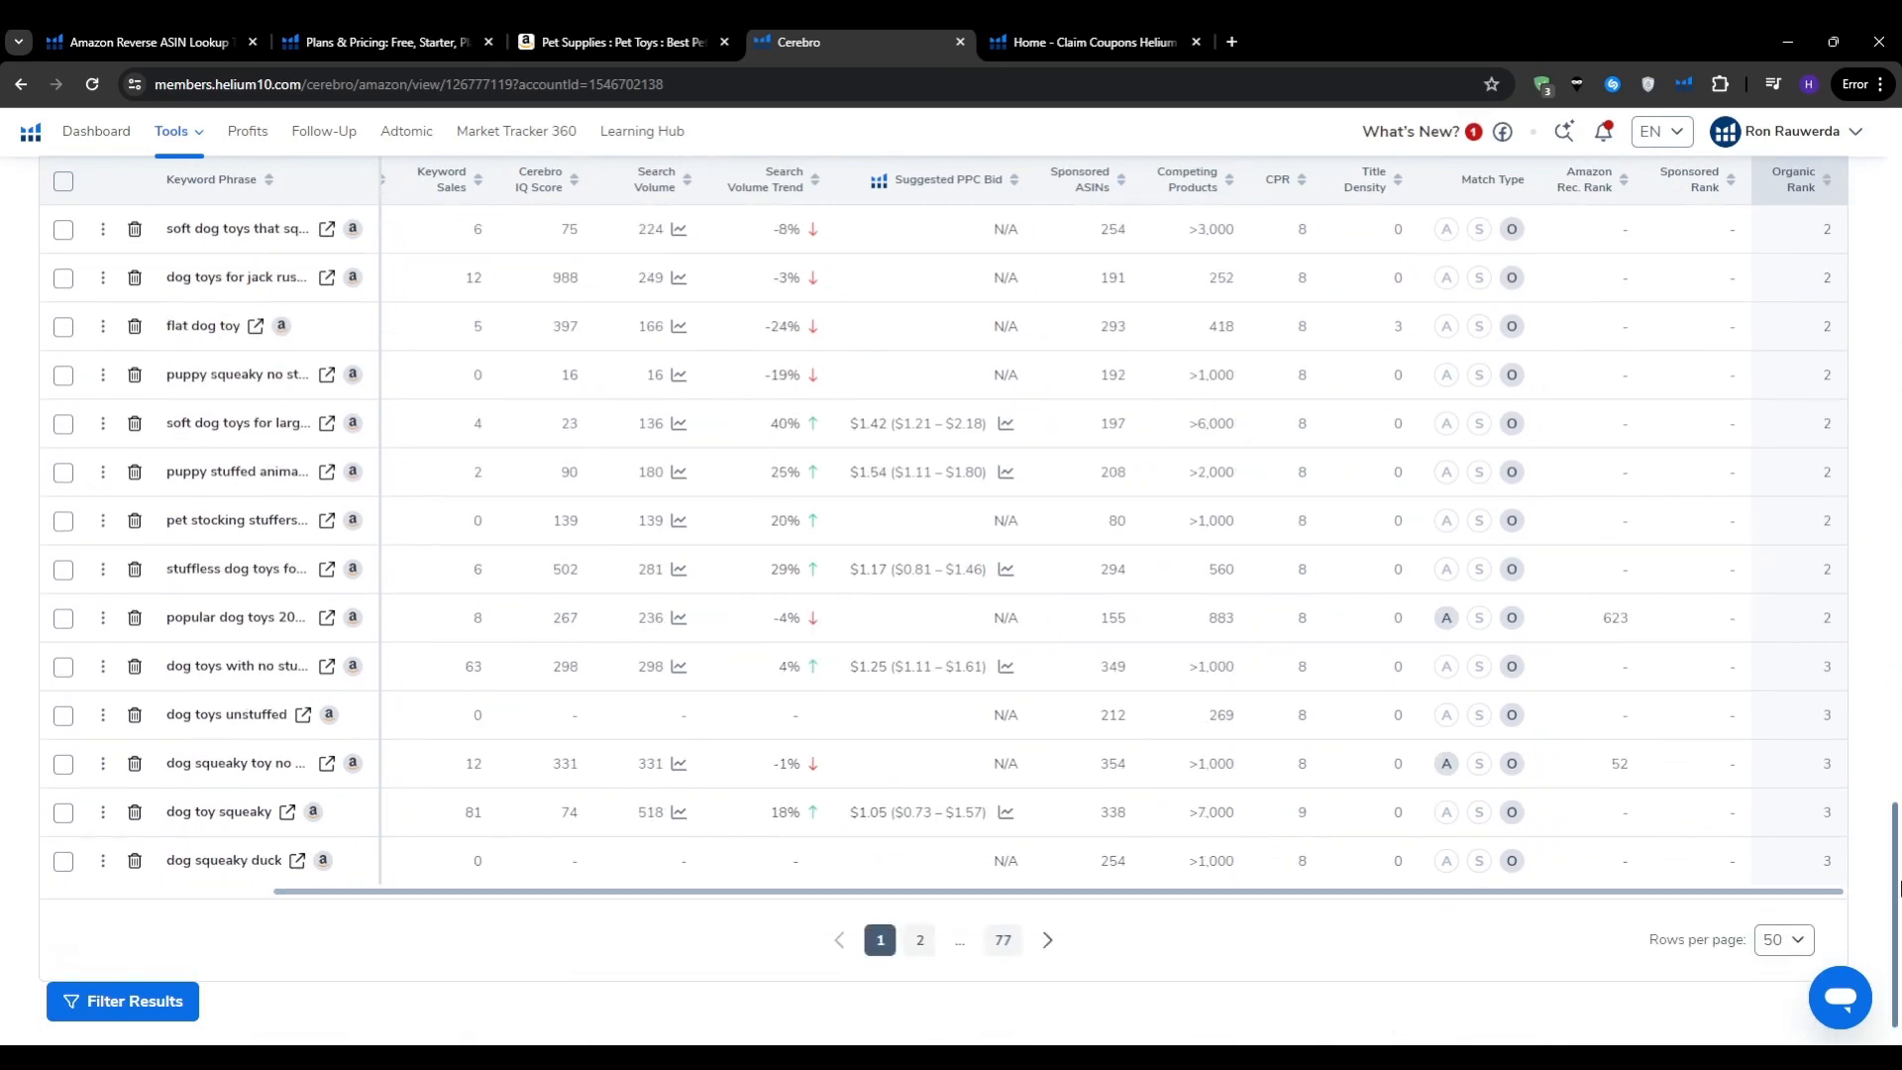
pyautogui.scroll(20, 1893, 854)
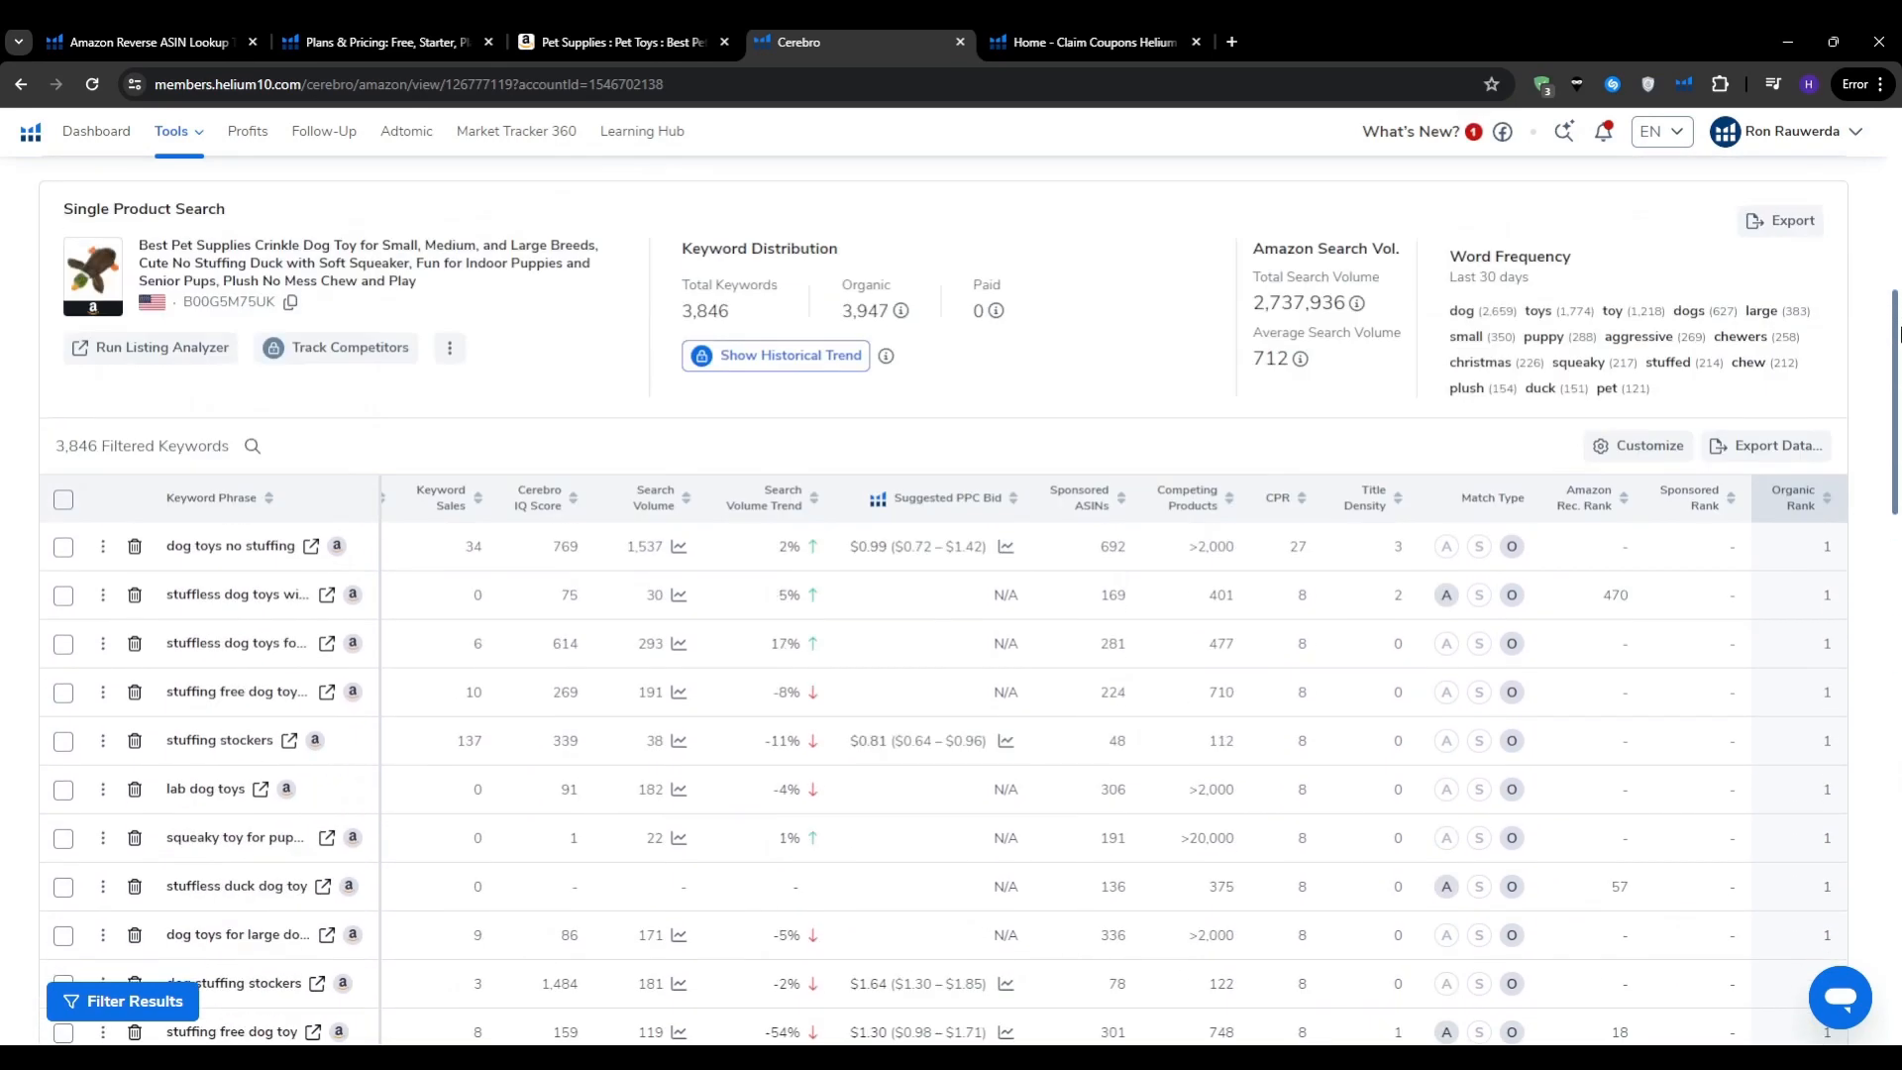
pyautogui.click(1791, 623)
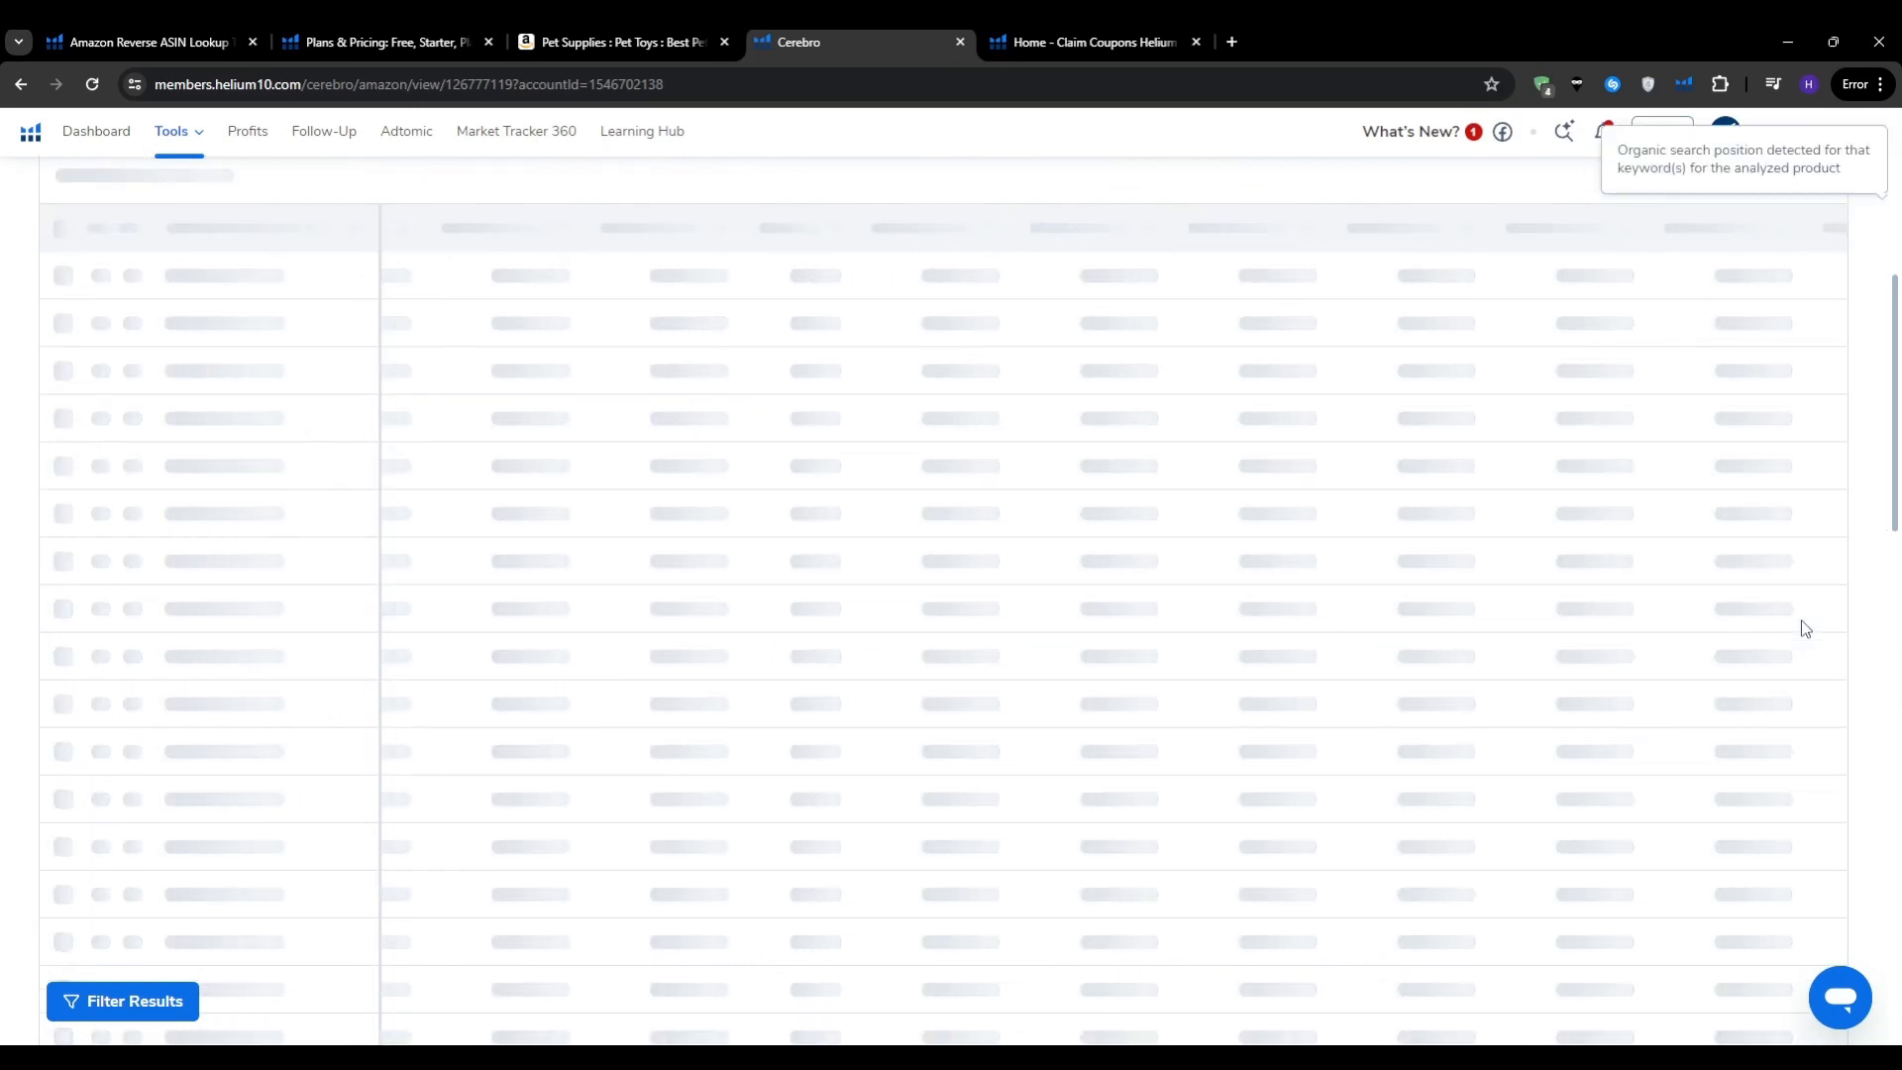
pyautogui.scroll(-6, 1783, 510)
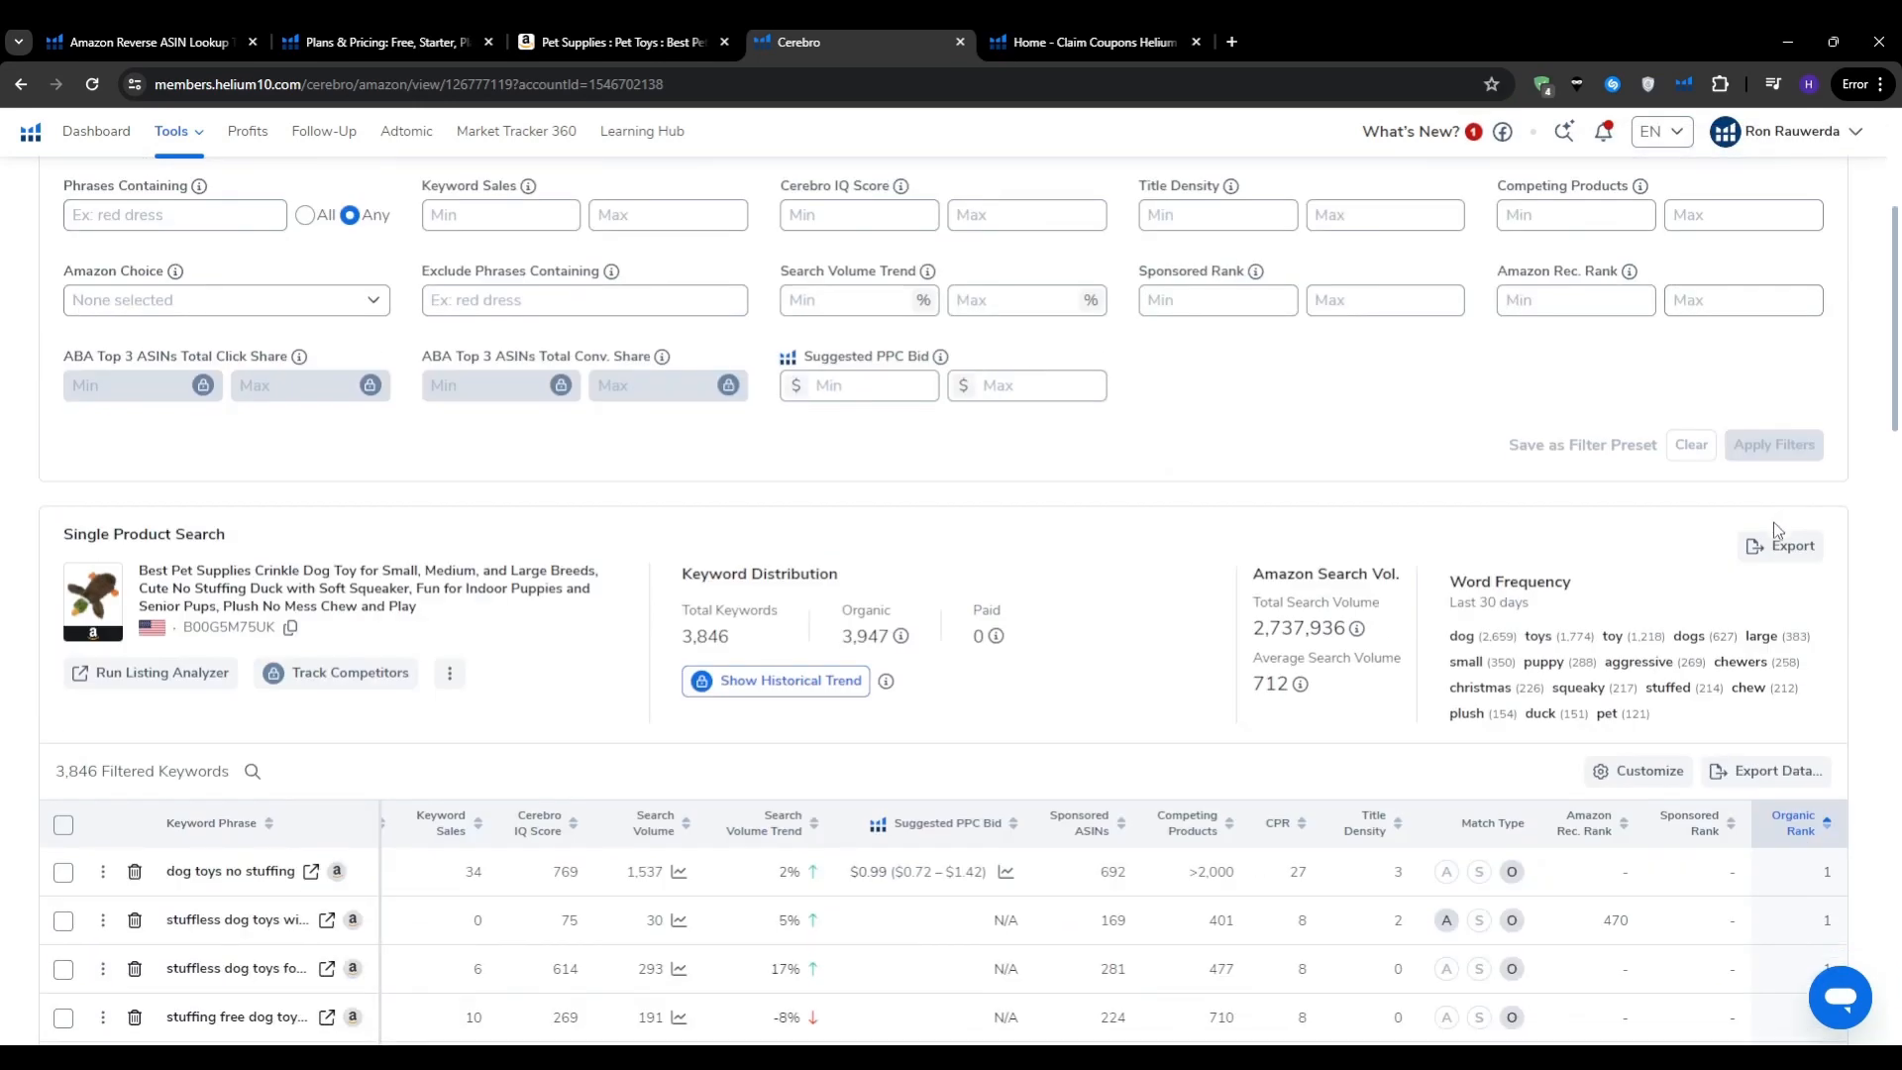
pyautogui.scroll(-2, 5, 569)
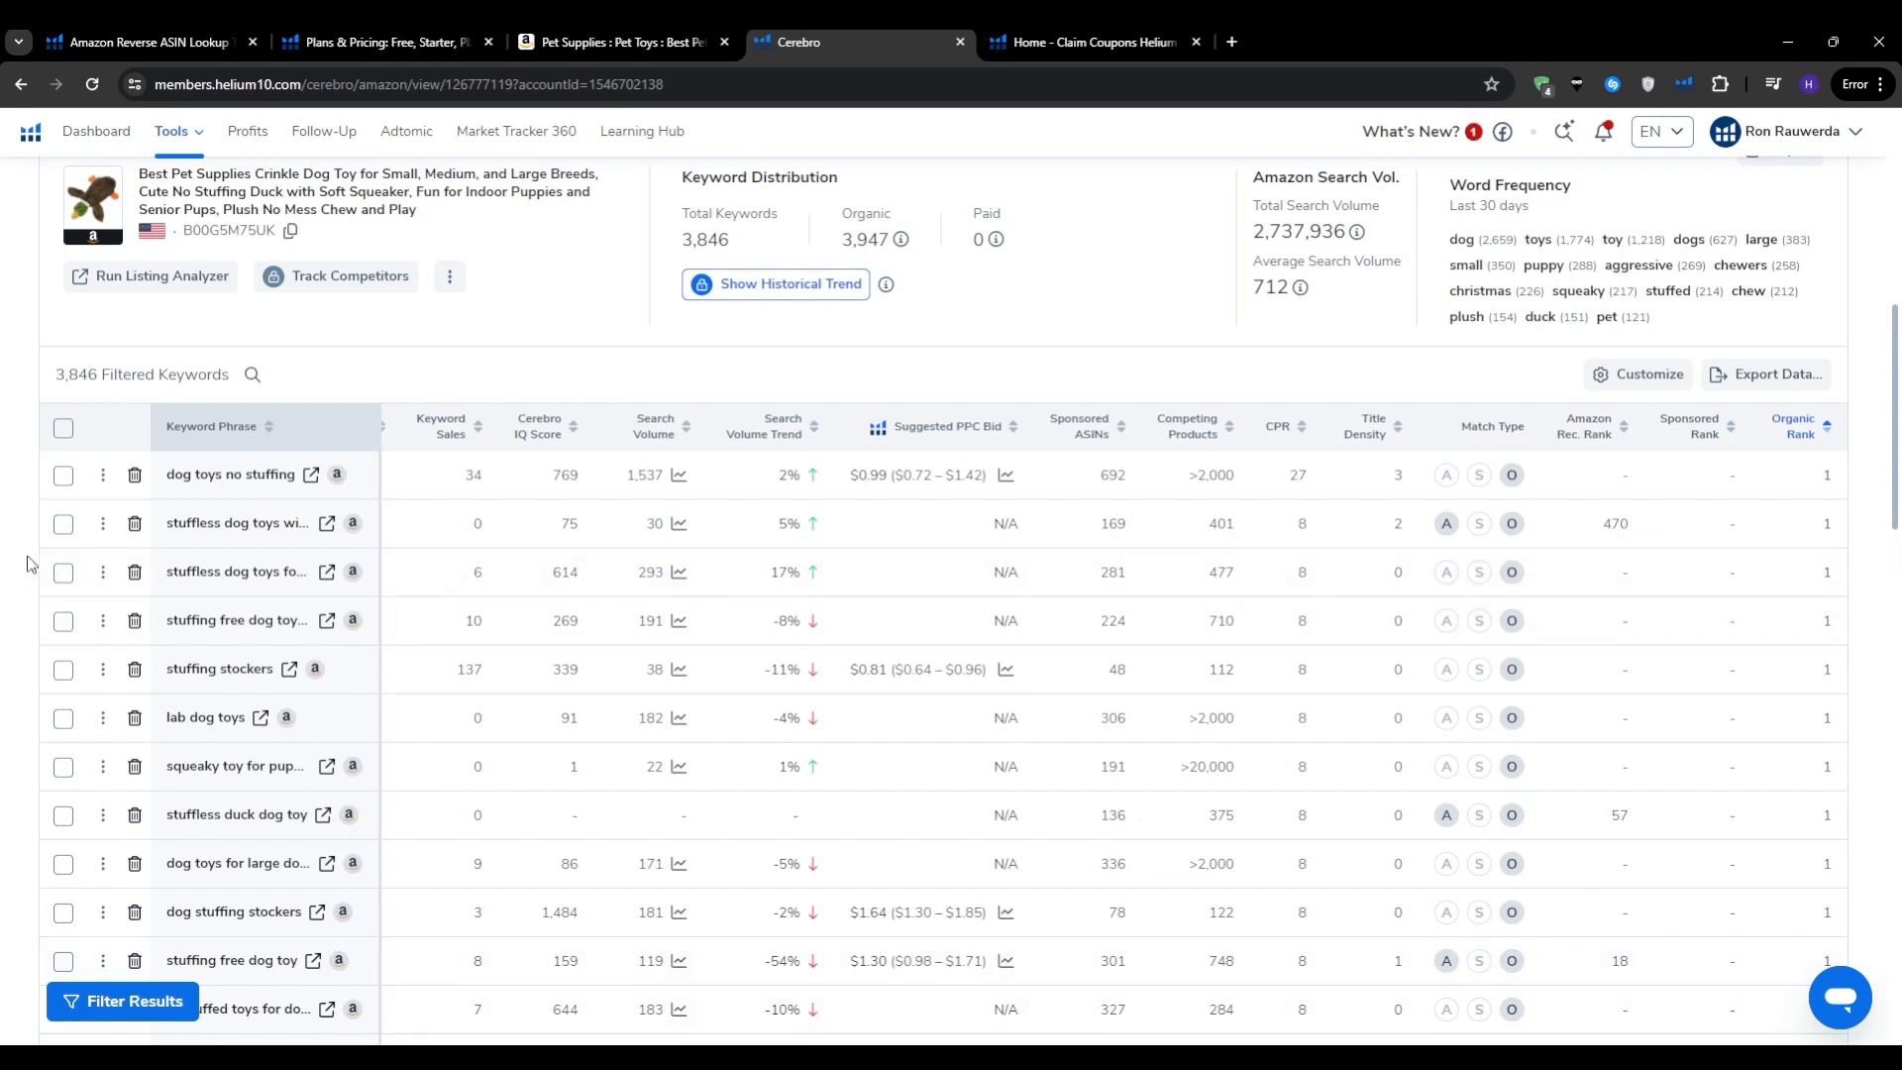
# Check the keyword table's Search Volume column and enter 500 as the minimum Search Volume filter
pyautogui.scroll(-15, 715, 835)
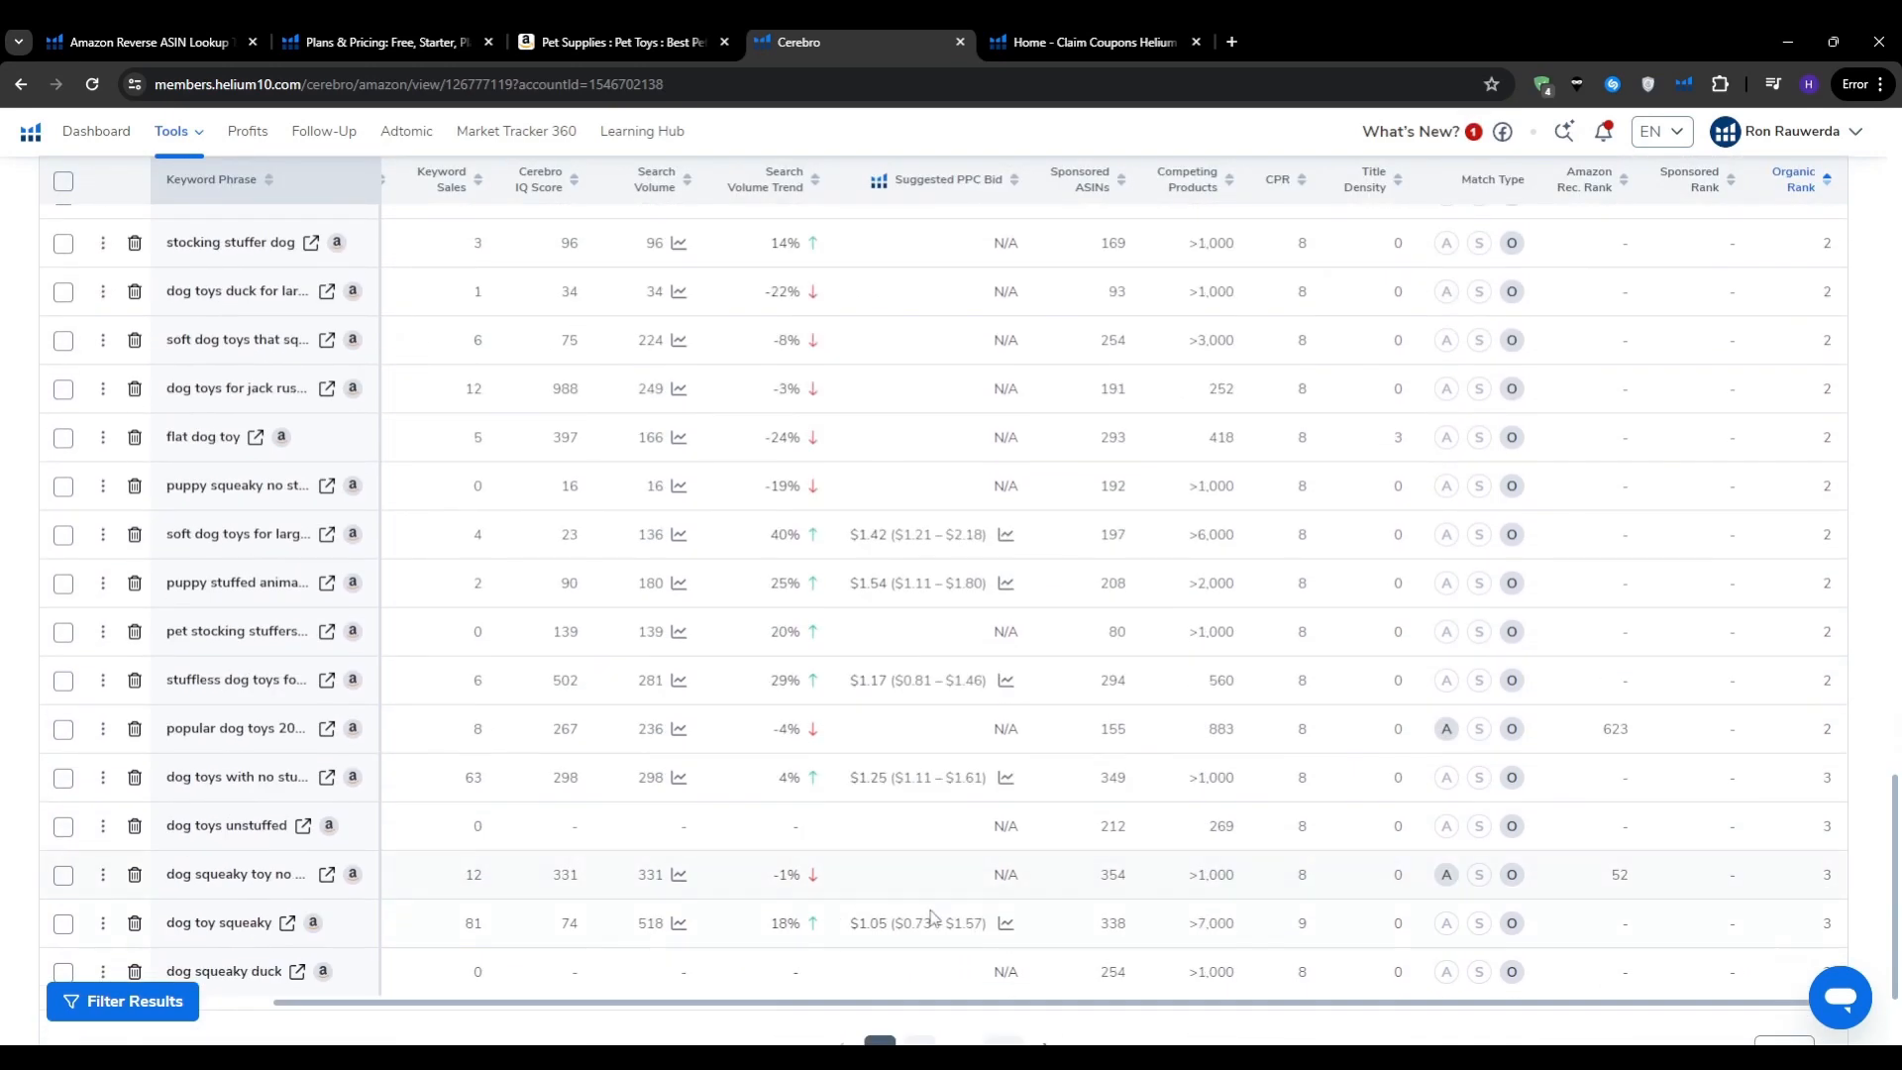
pyautogui.moveTo(970, 1004); pyautogui.dragTo(670, 1010)
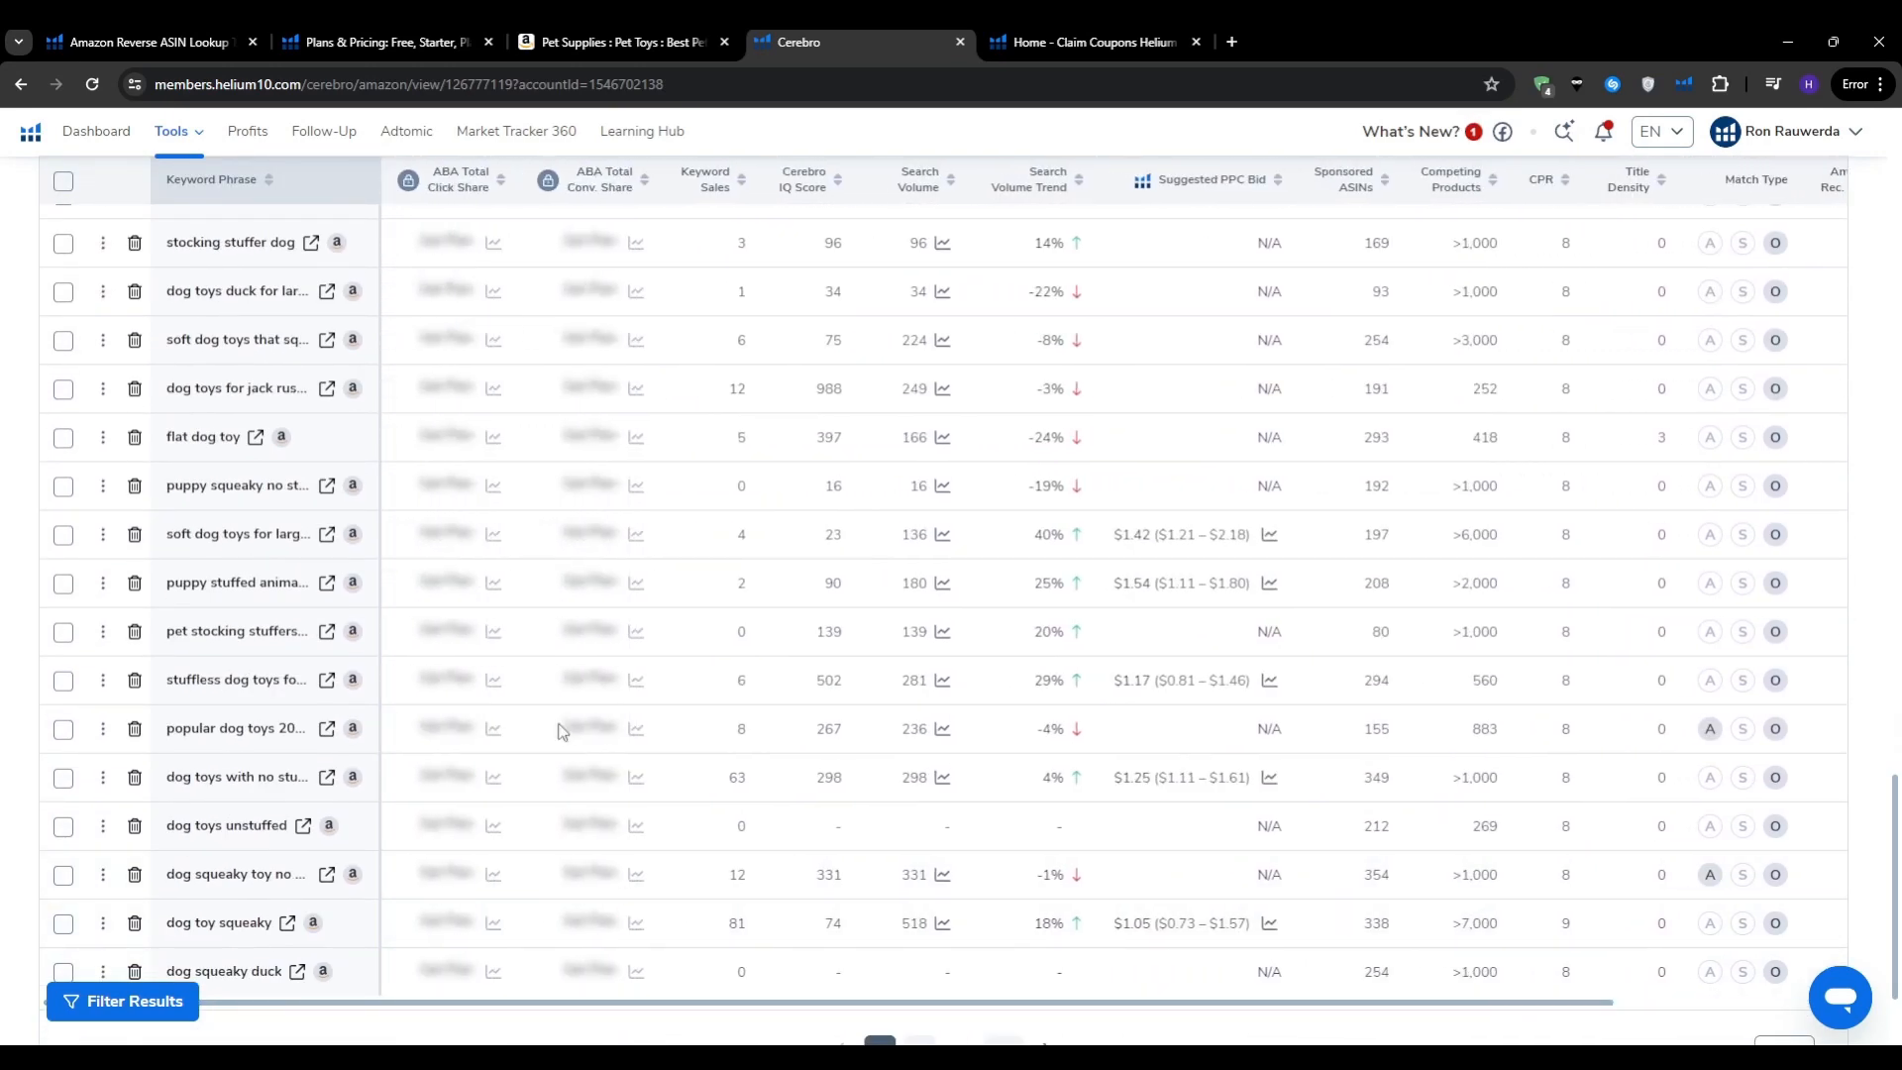
pyautogui.scroll(3, 480, 588)
pyautogui.scroll(15, 480, 587)
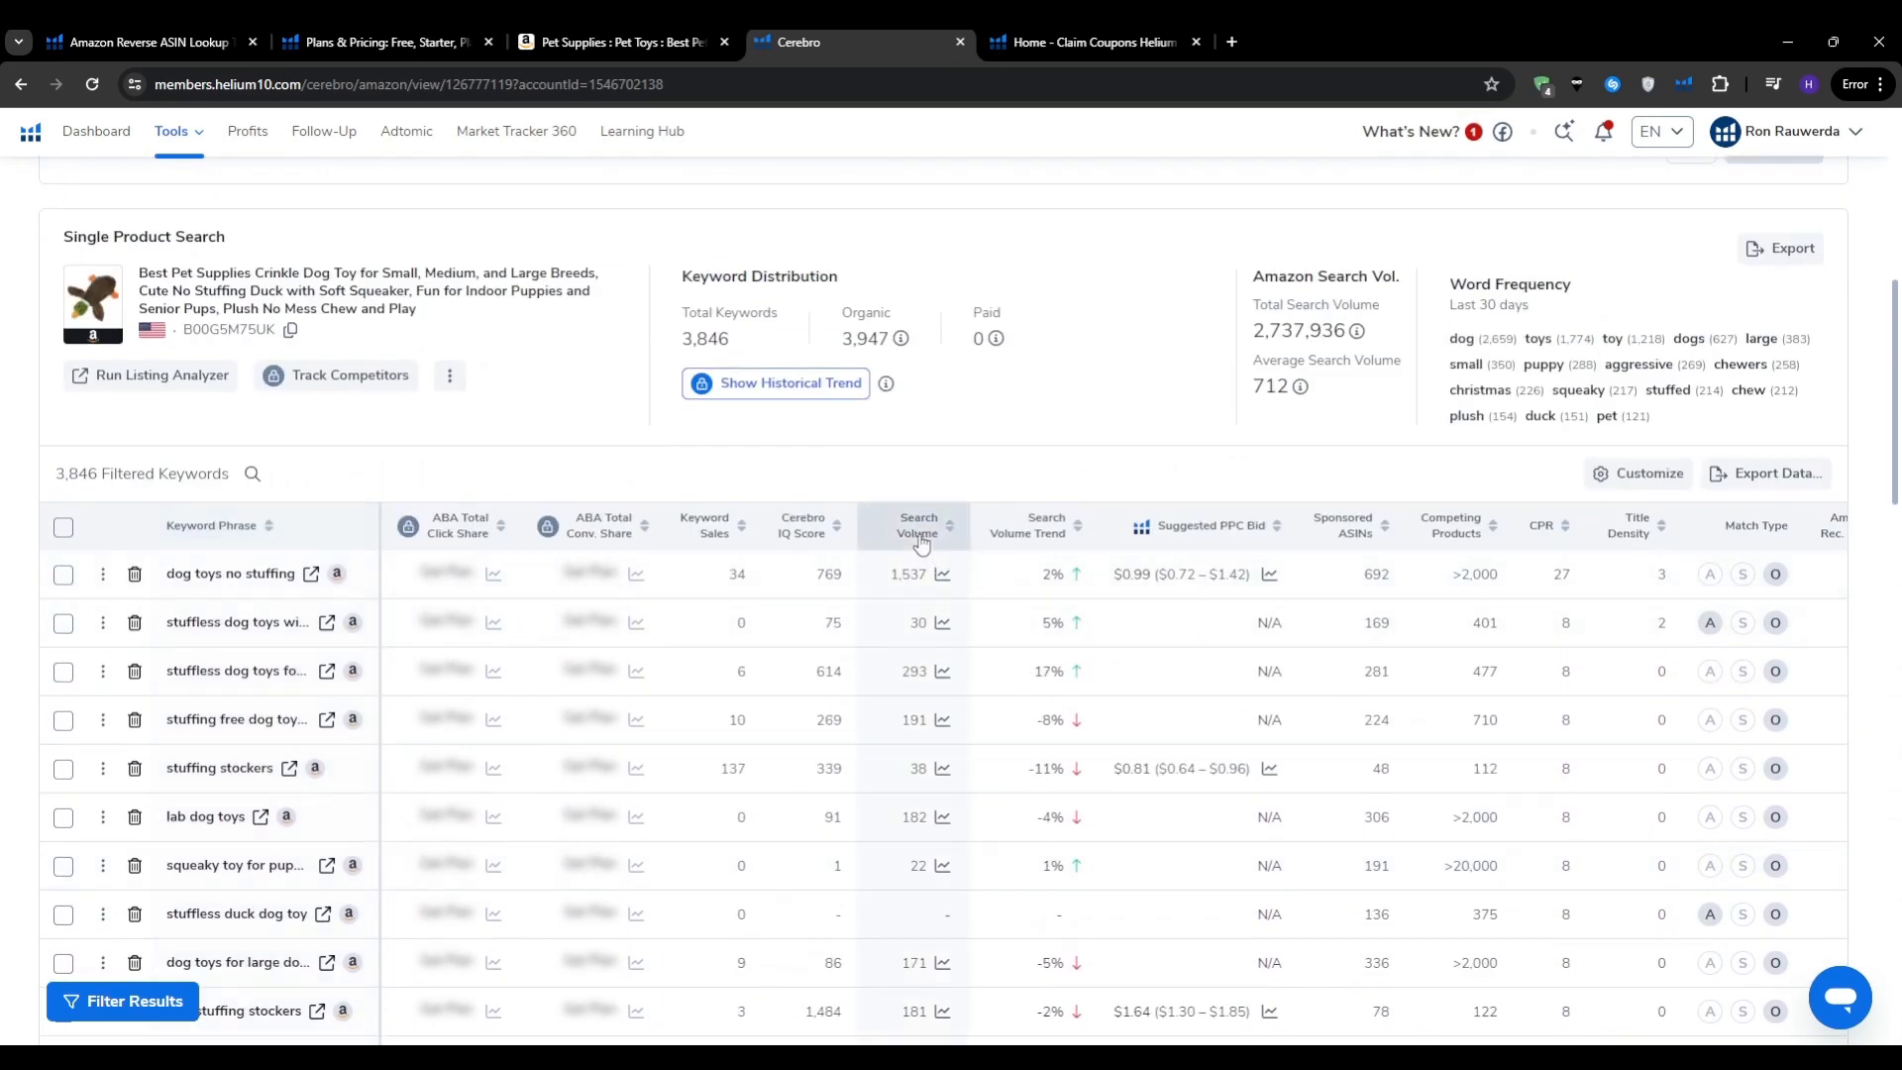
pyautogui.scroll(7, 49, 510)
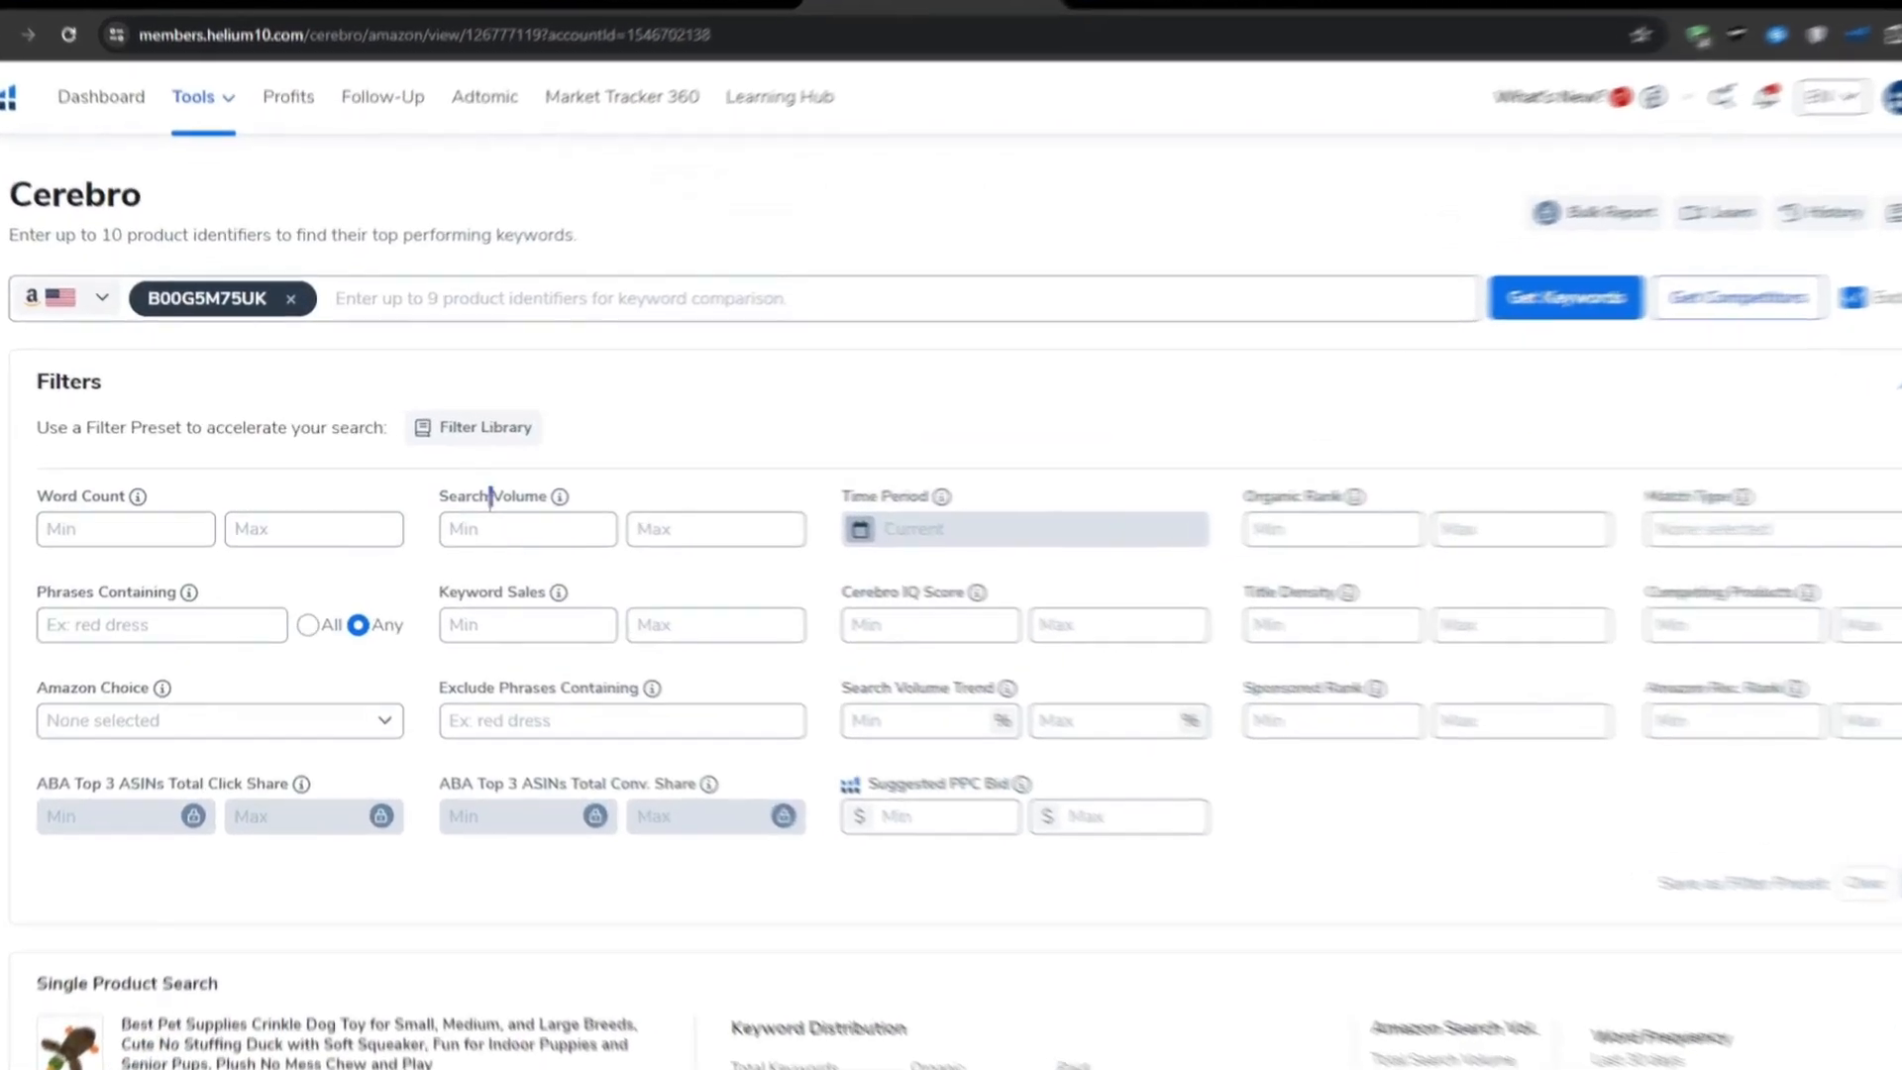
pyautogui.click(505, 545)
pyautogui.write('500')
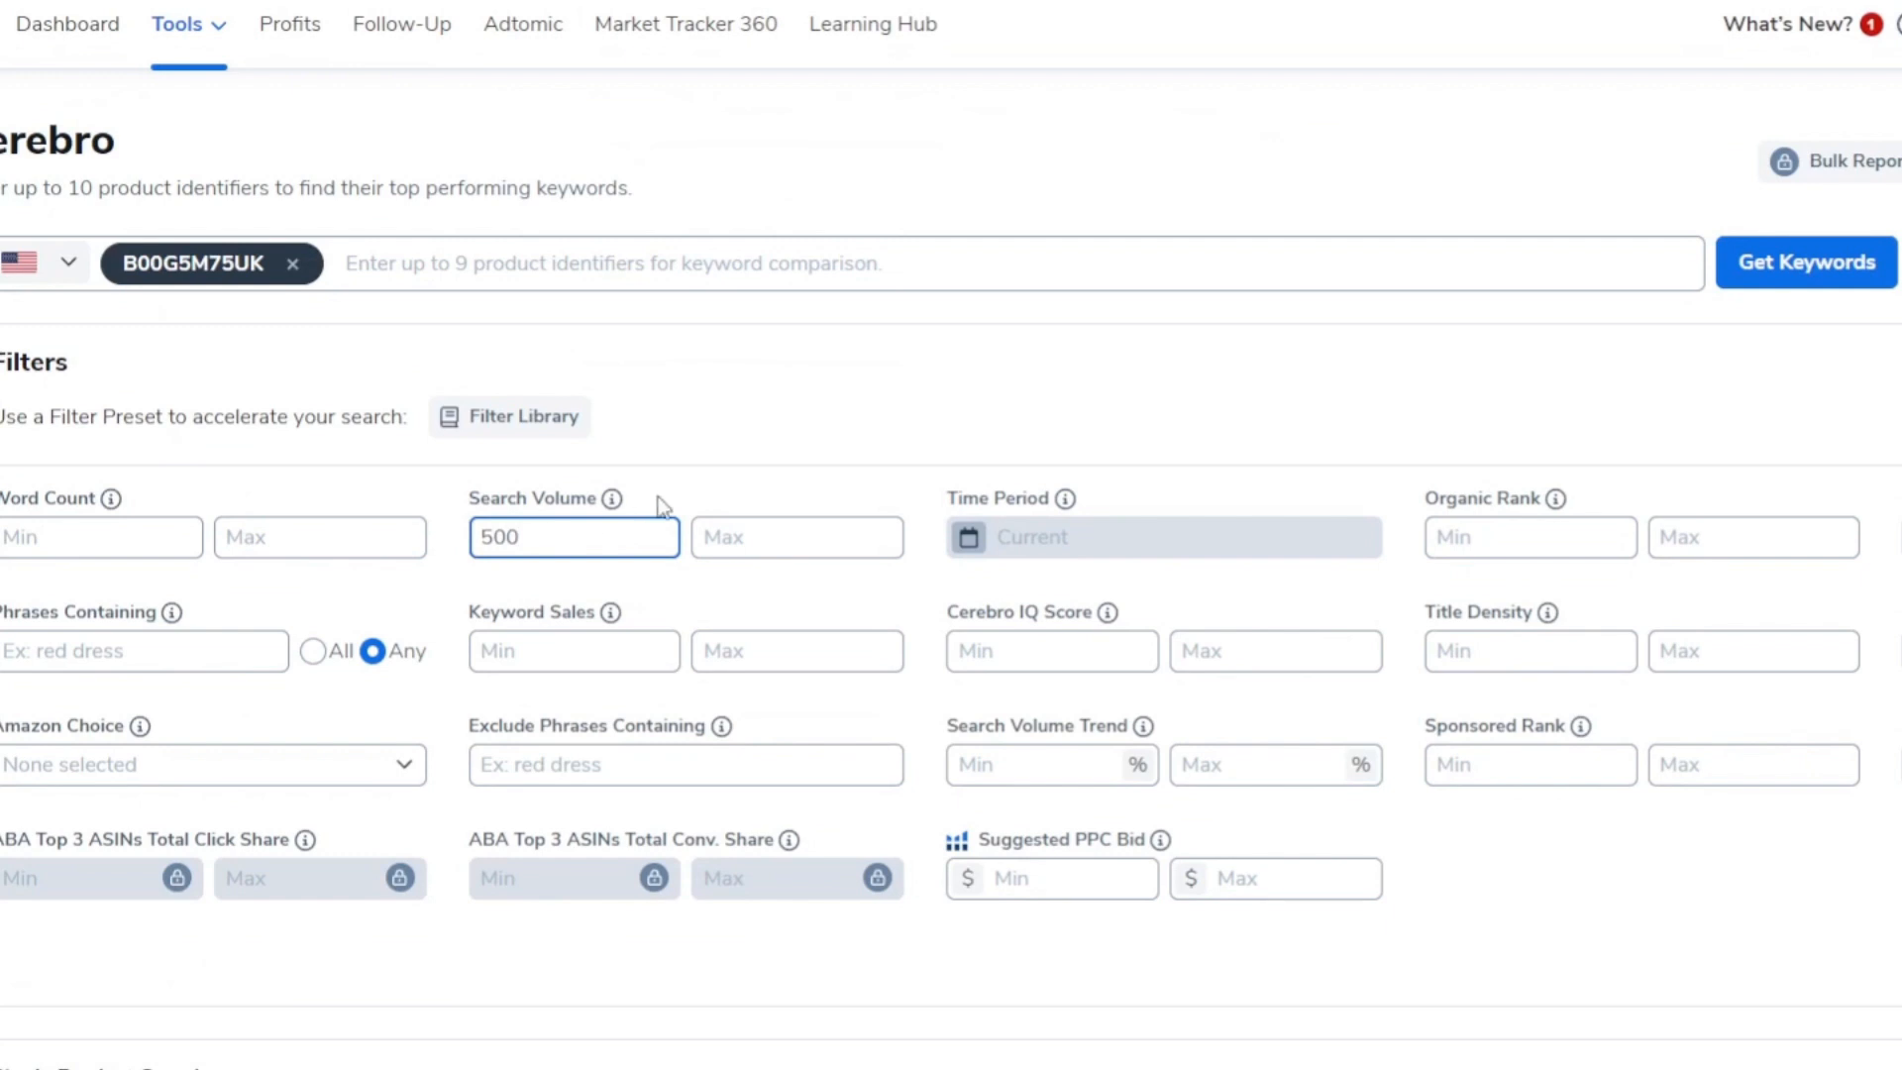
pyautogui.click(728, 478)
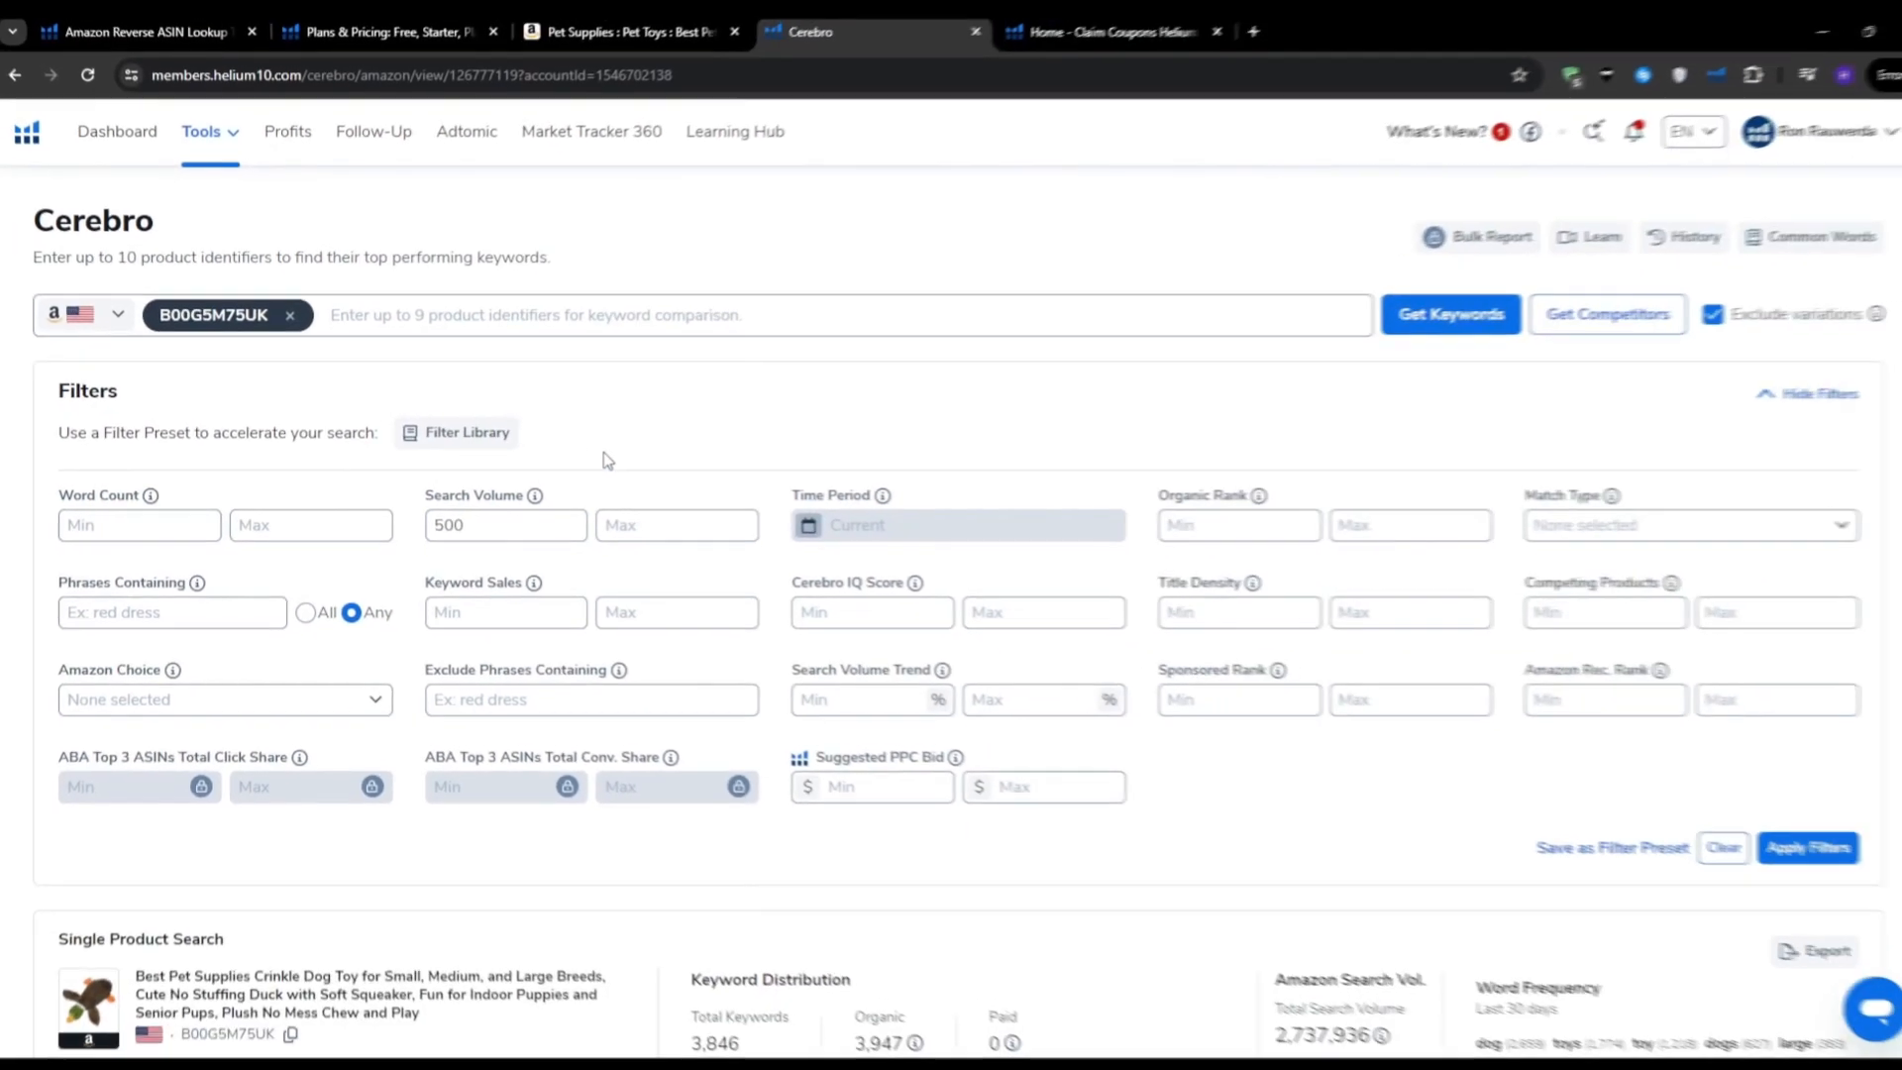
# Examine the keyword table's Match Type, Sponsored Rank and Organic Rank columns for the dog toy's keywords
pyautogui.scroll(-2, 693, 446)
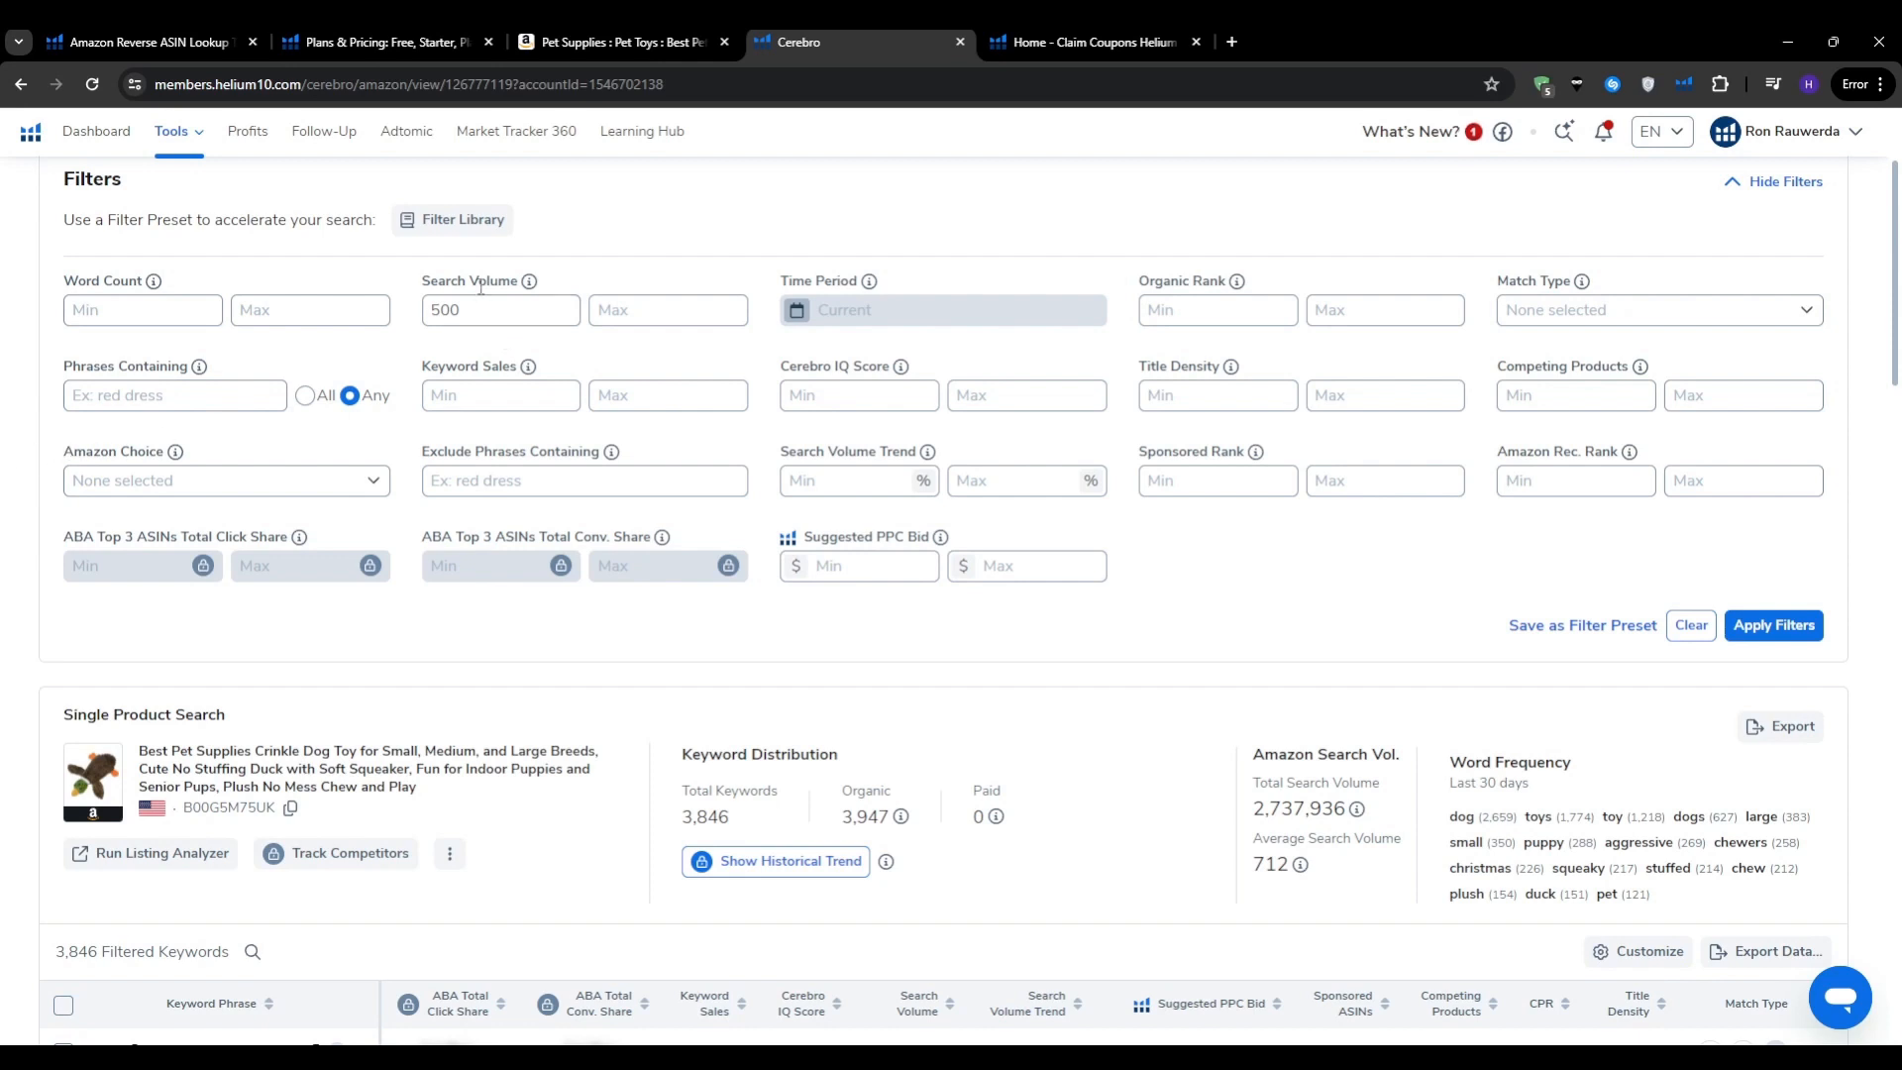
pyautogui.scroll(-3, 2, 532)
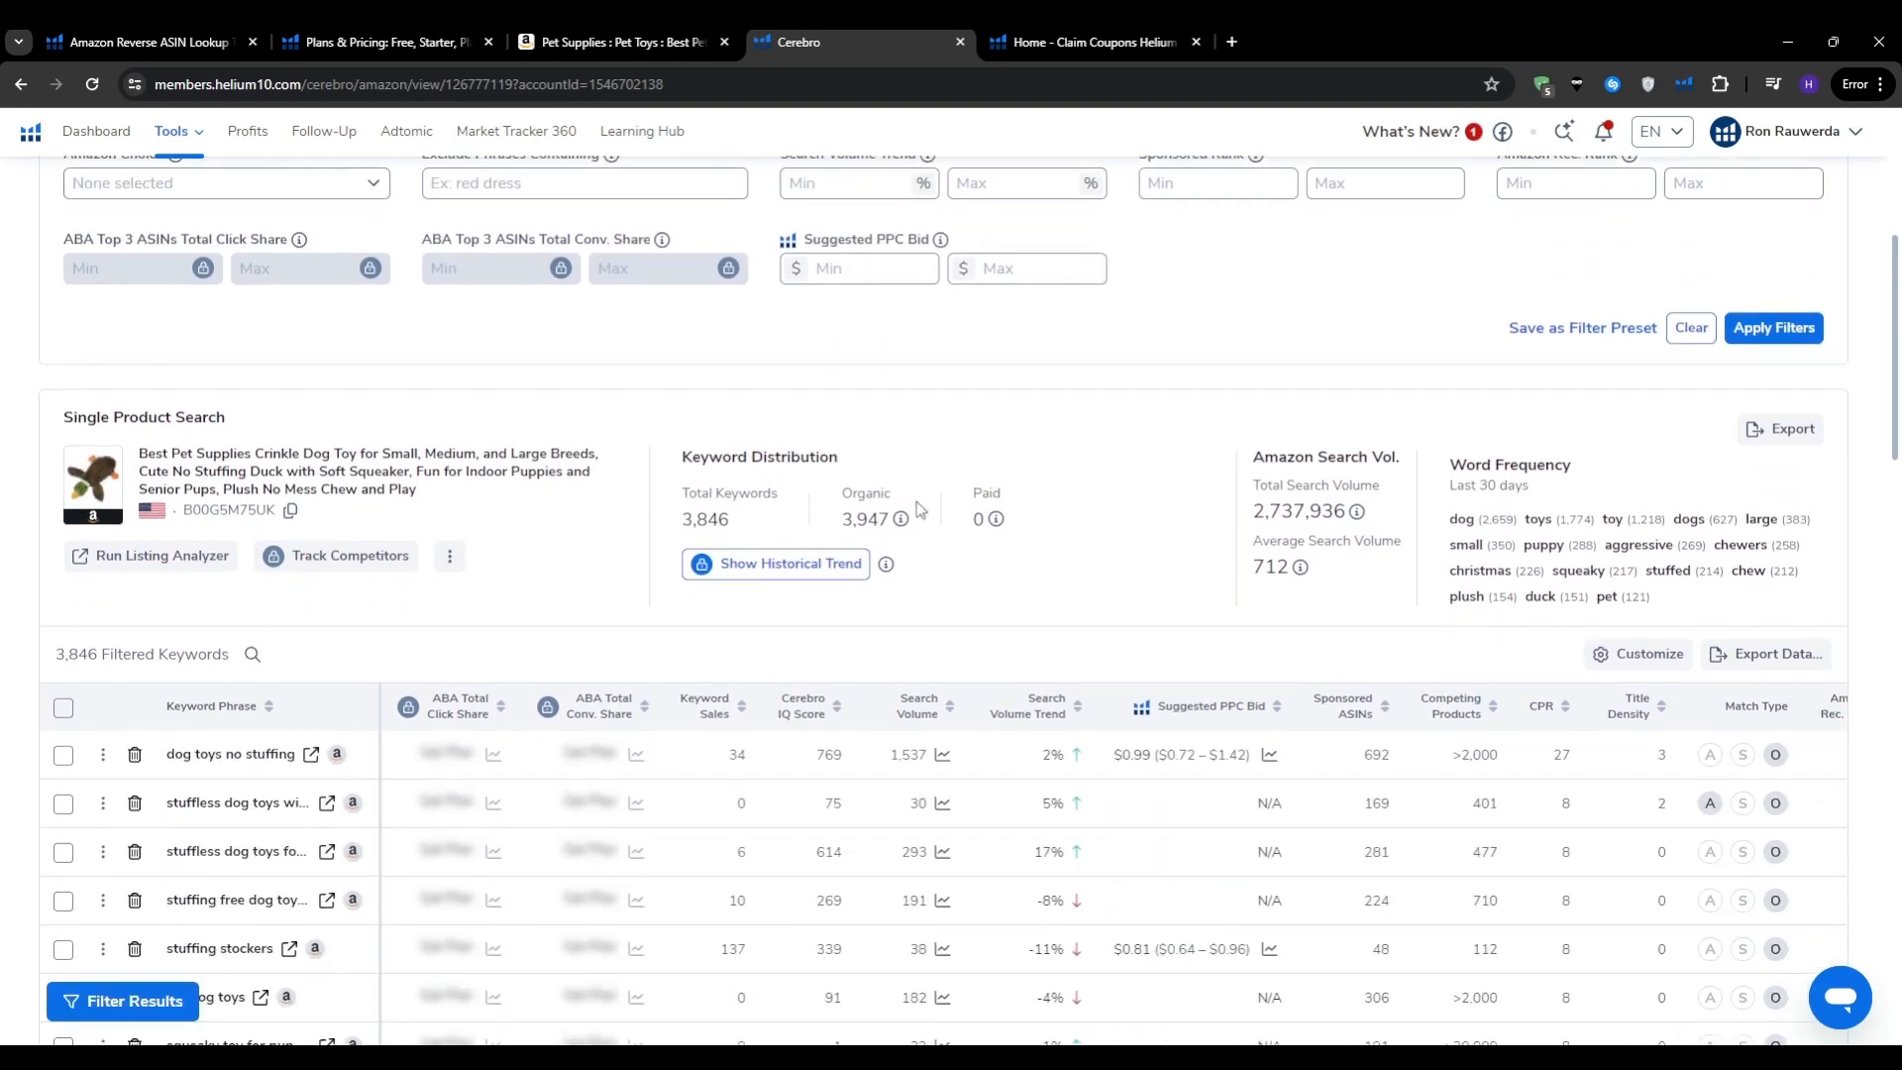
pyautogui.scroll(-4, 973, 485)
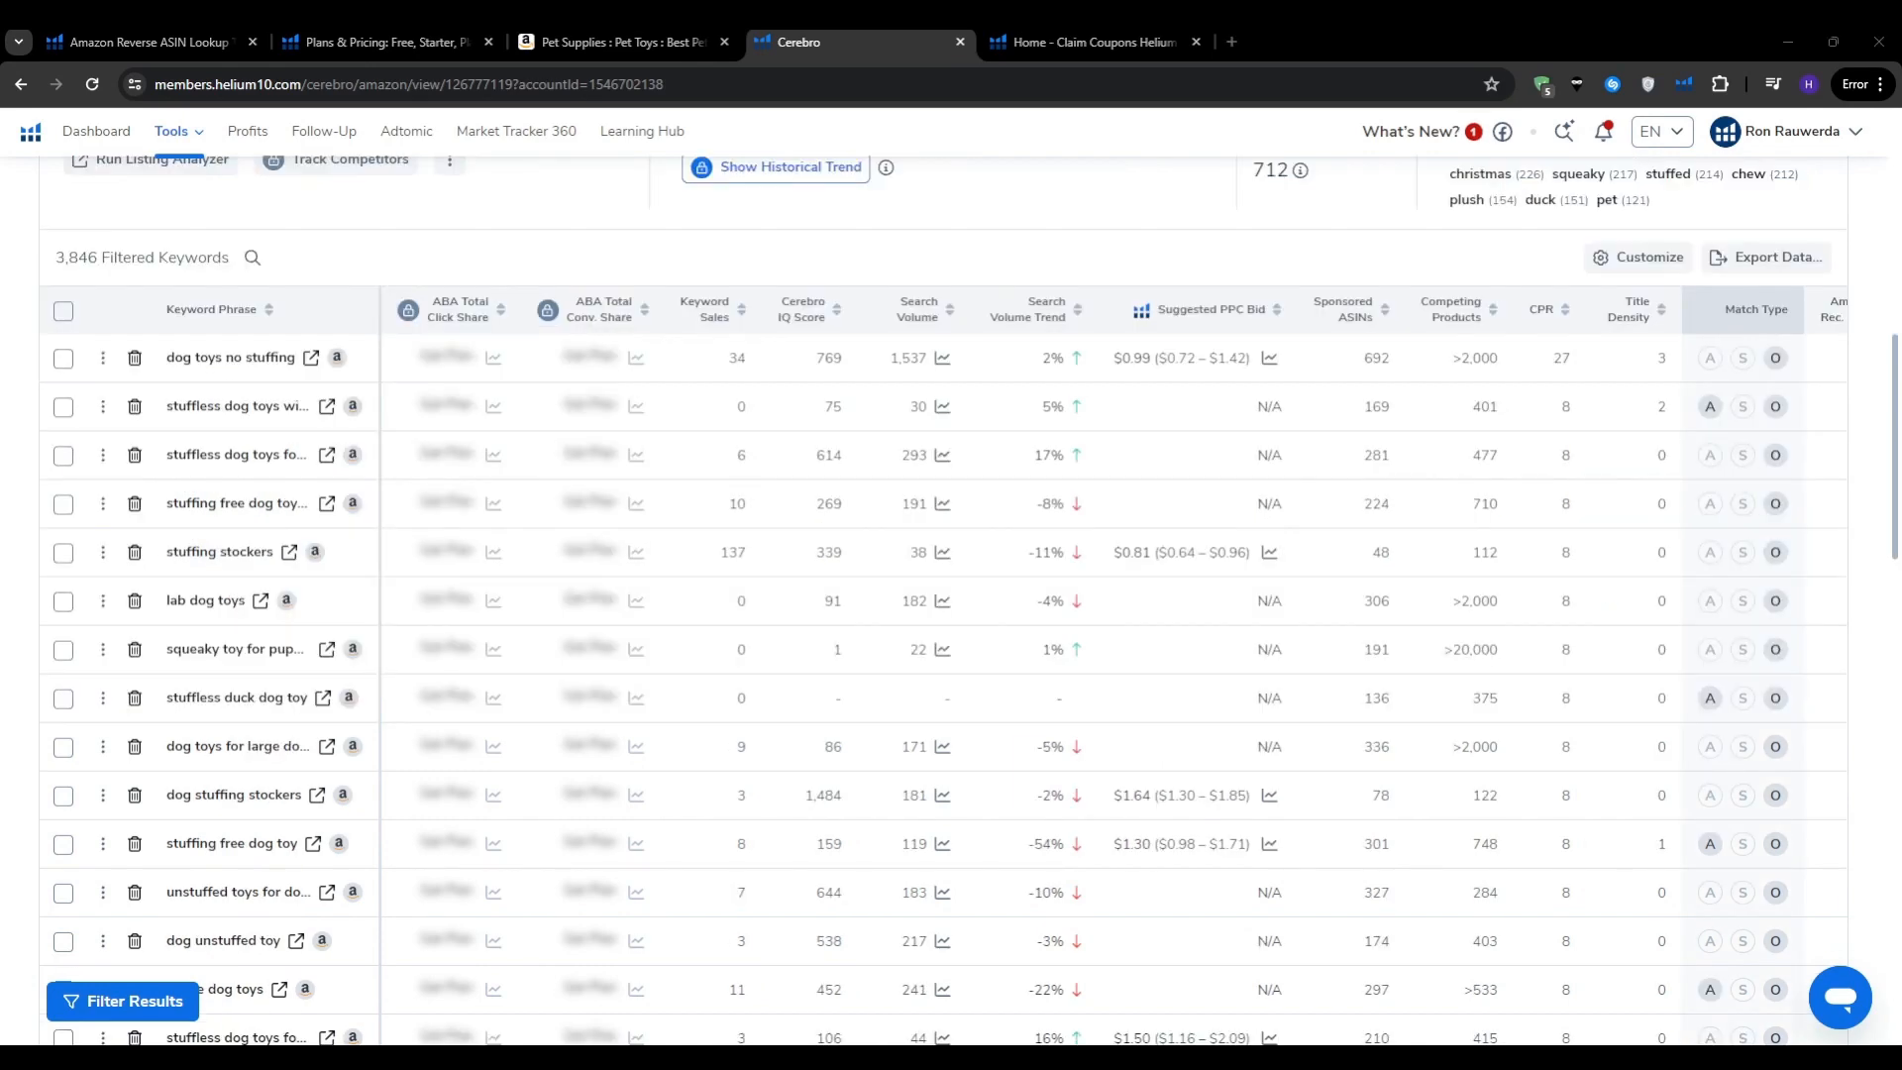
pyautogui.moveTo(1896, 466); pyautogui.dragTo(1875, 821)
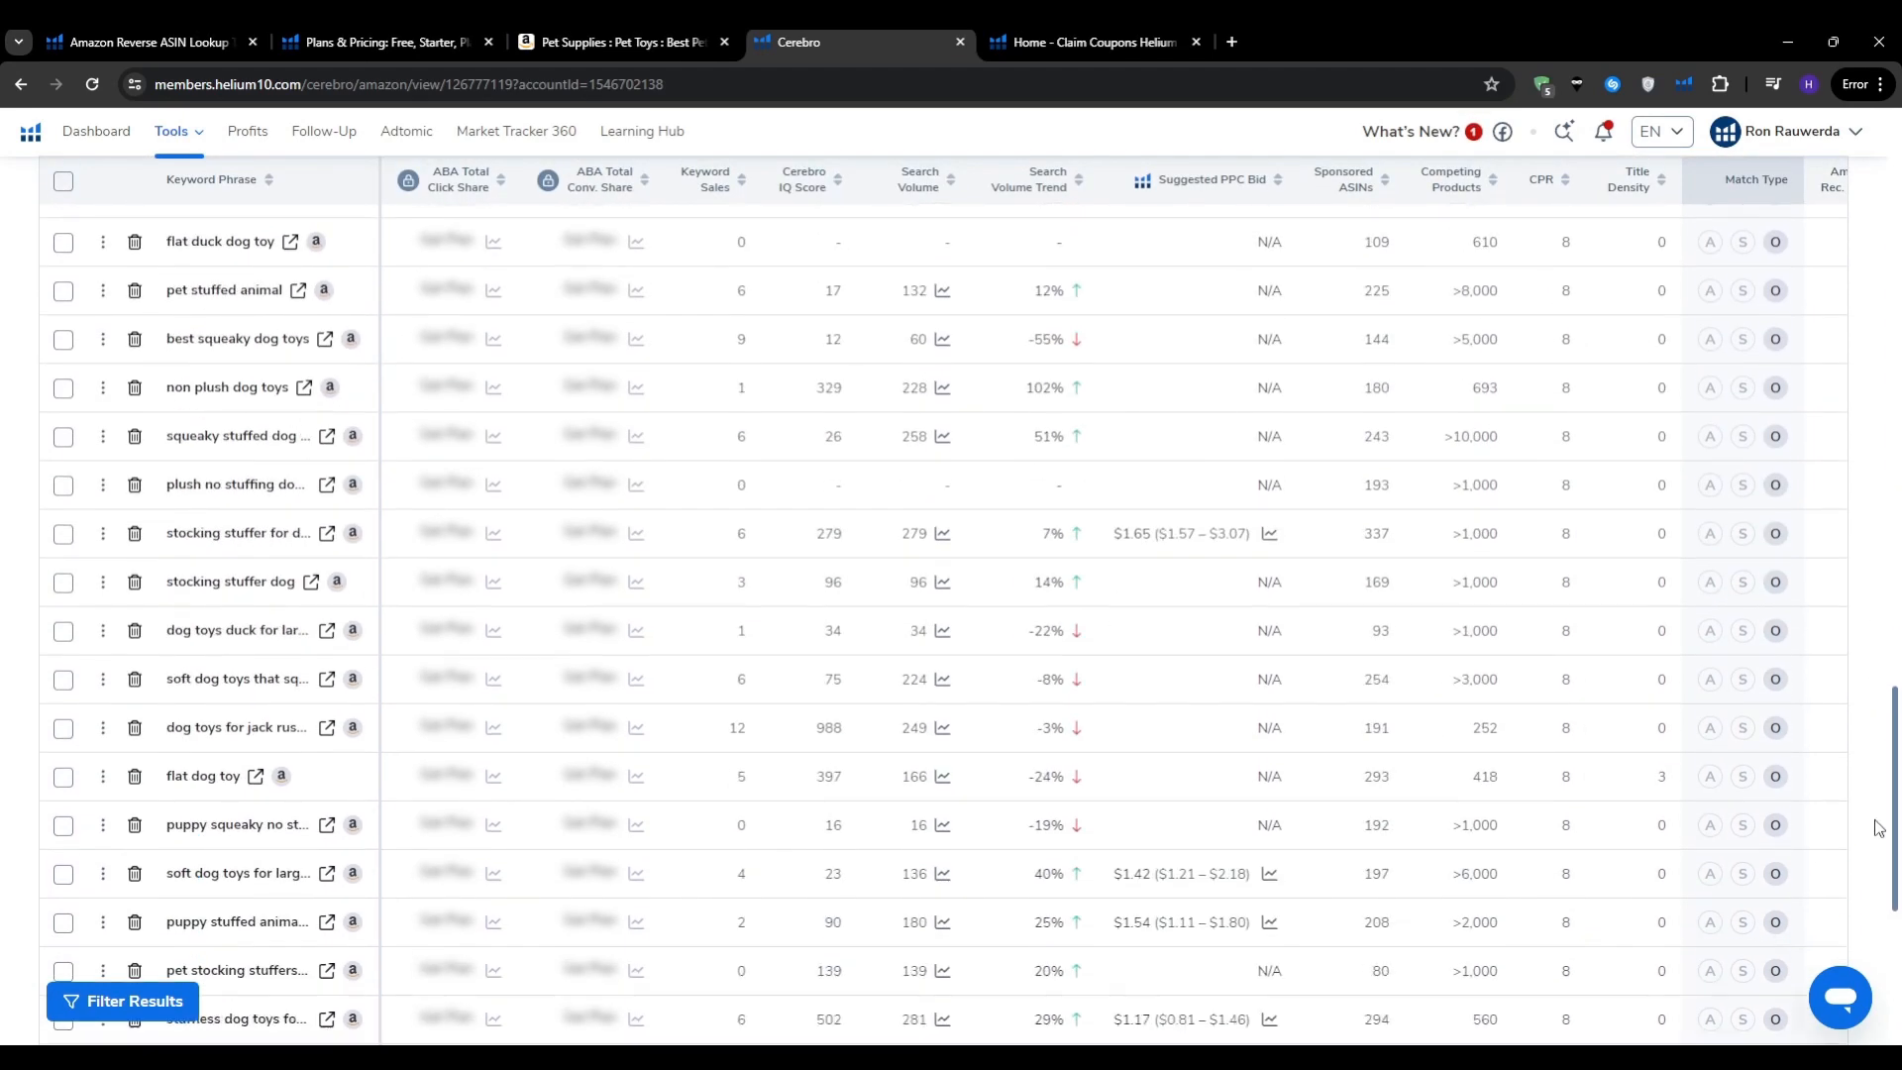
pyautogui.scroll(-5, 1875, 828)
pyautogui.moveTo(1436, 869); pyautogui.dragTo(1674, 870)
pyautogui.moveTo(1896, 881); pyautogui.dragTo(1896, 347)
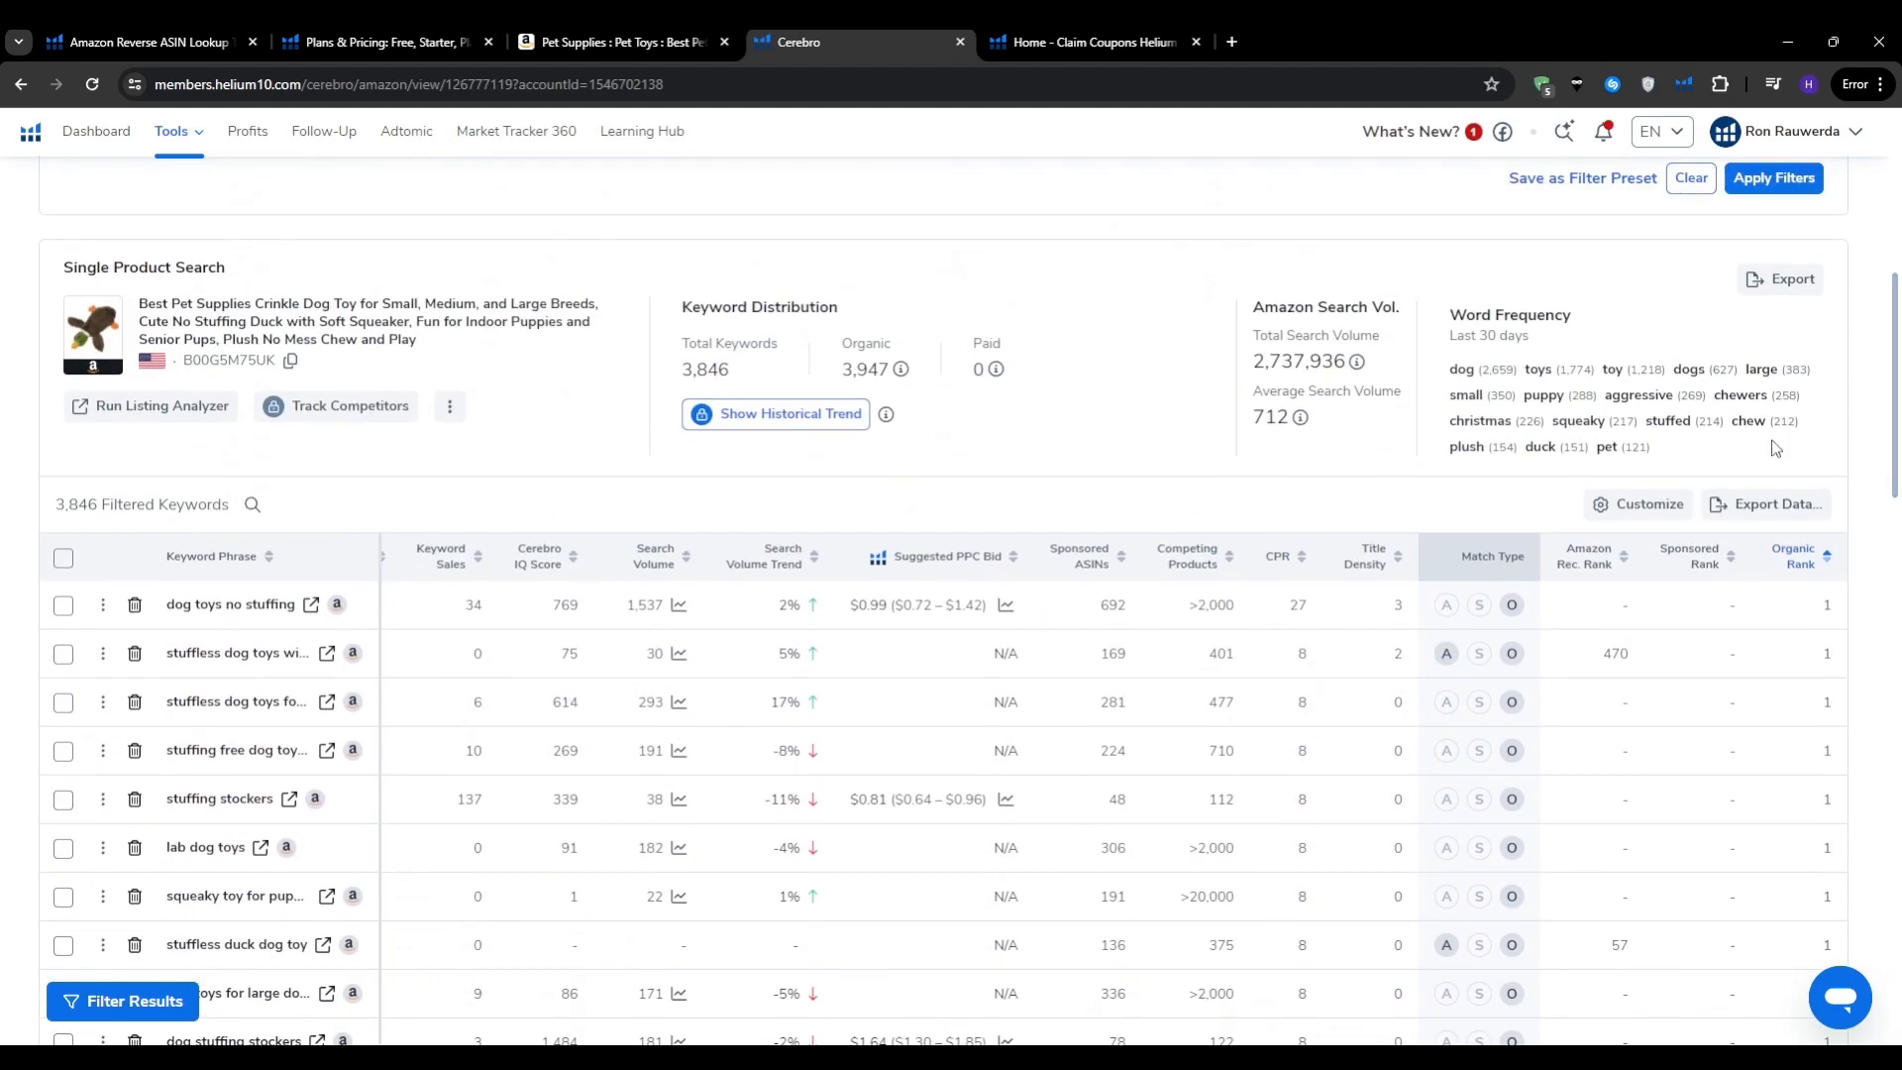
pyautogui.moveTo(1701, 568)
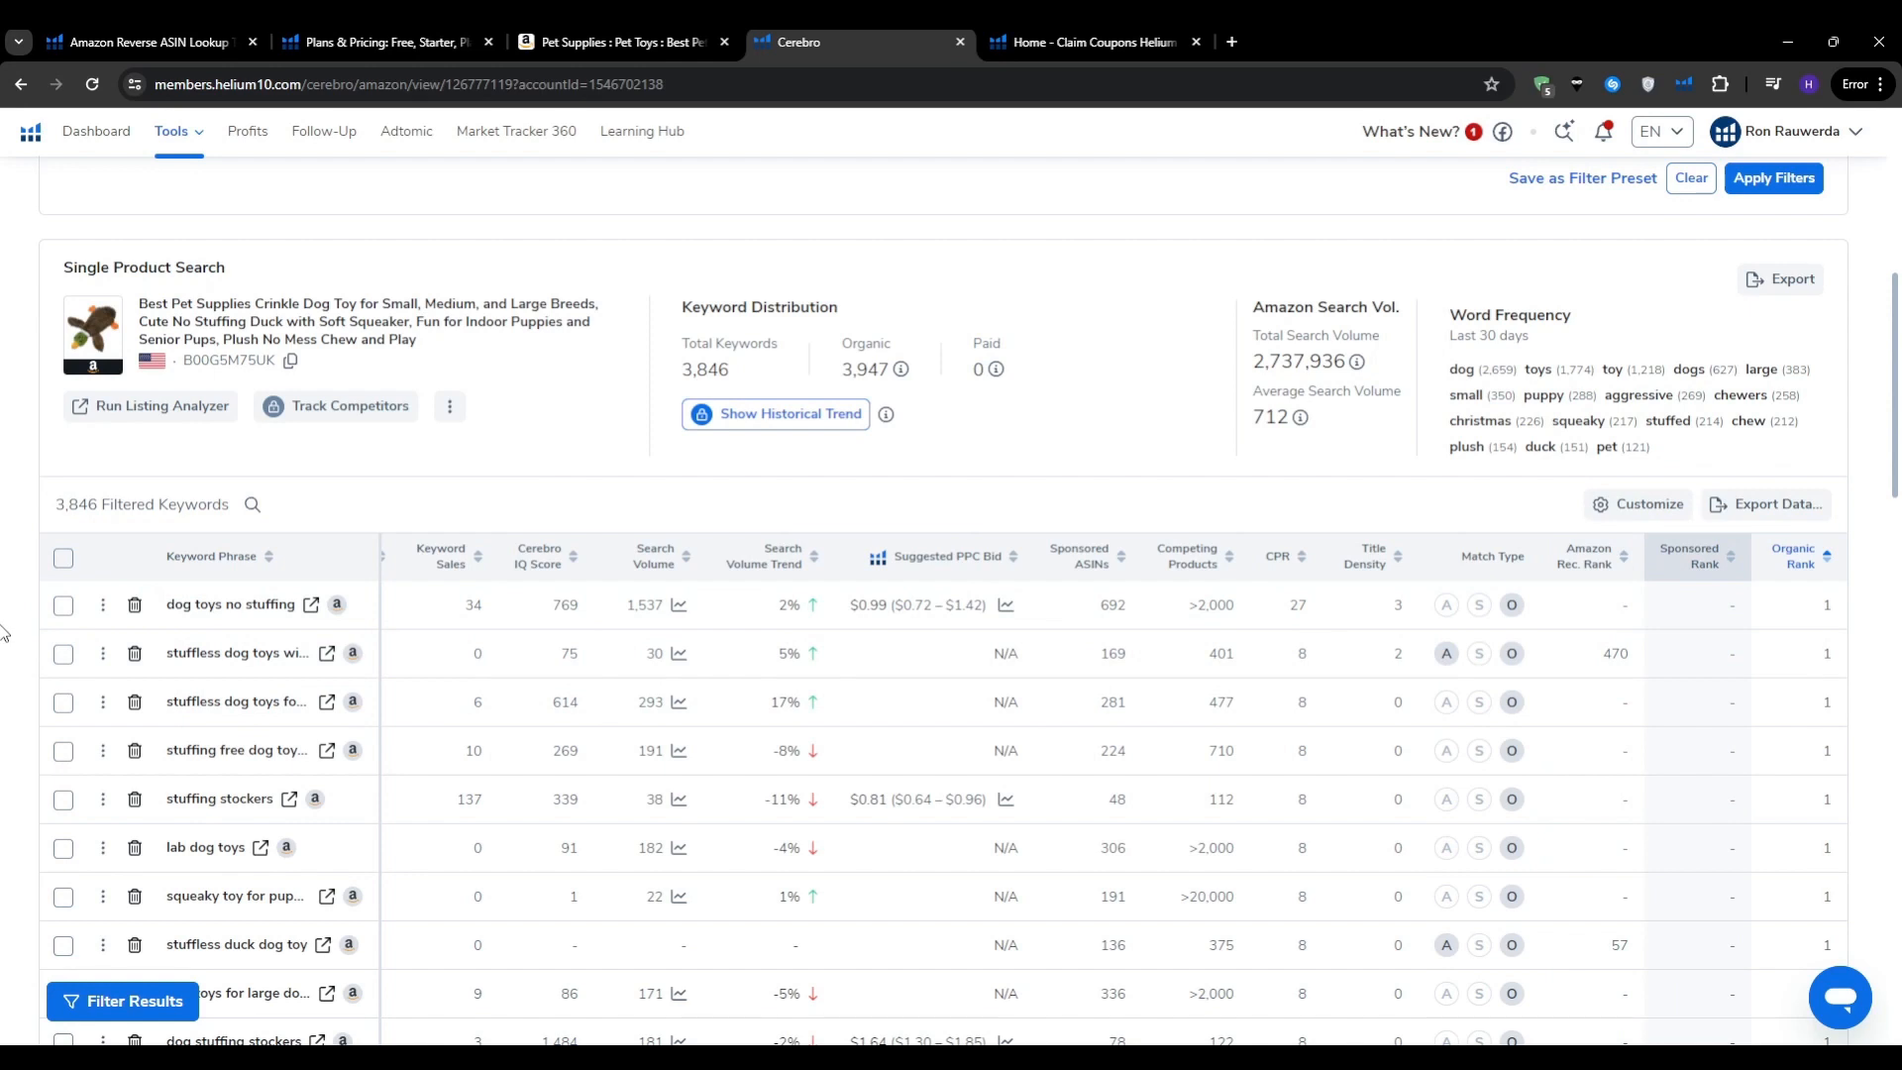
pyautogui.click(871, 1057)
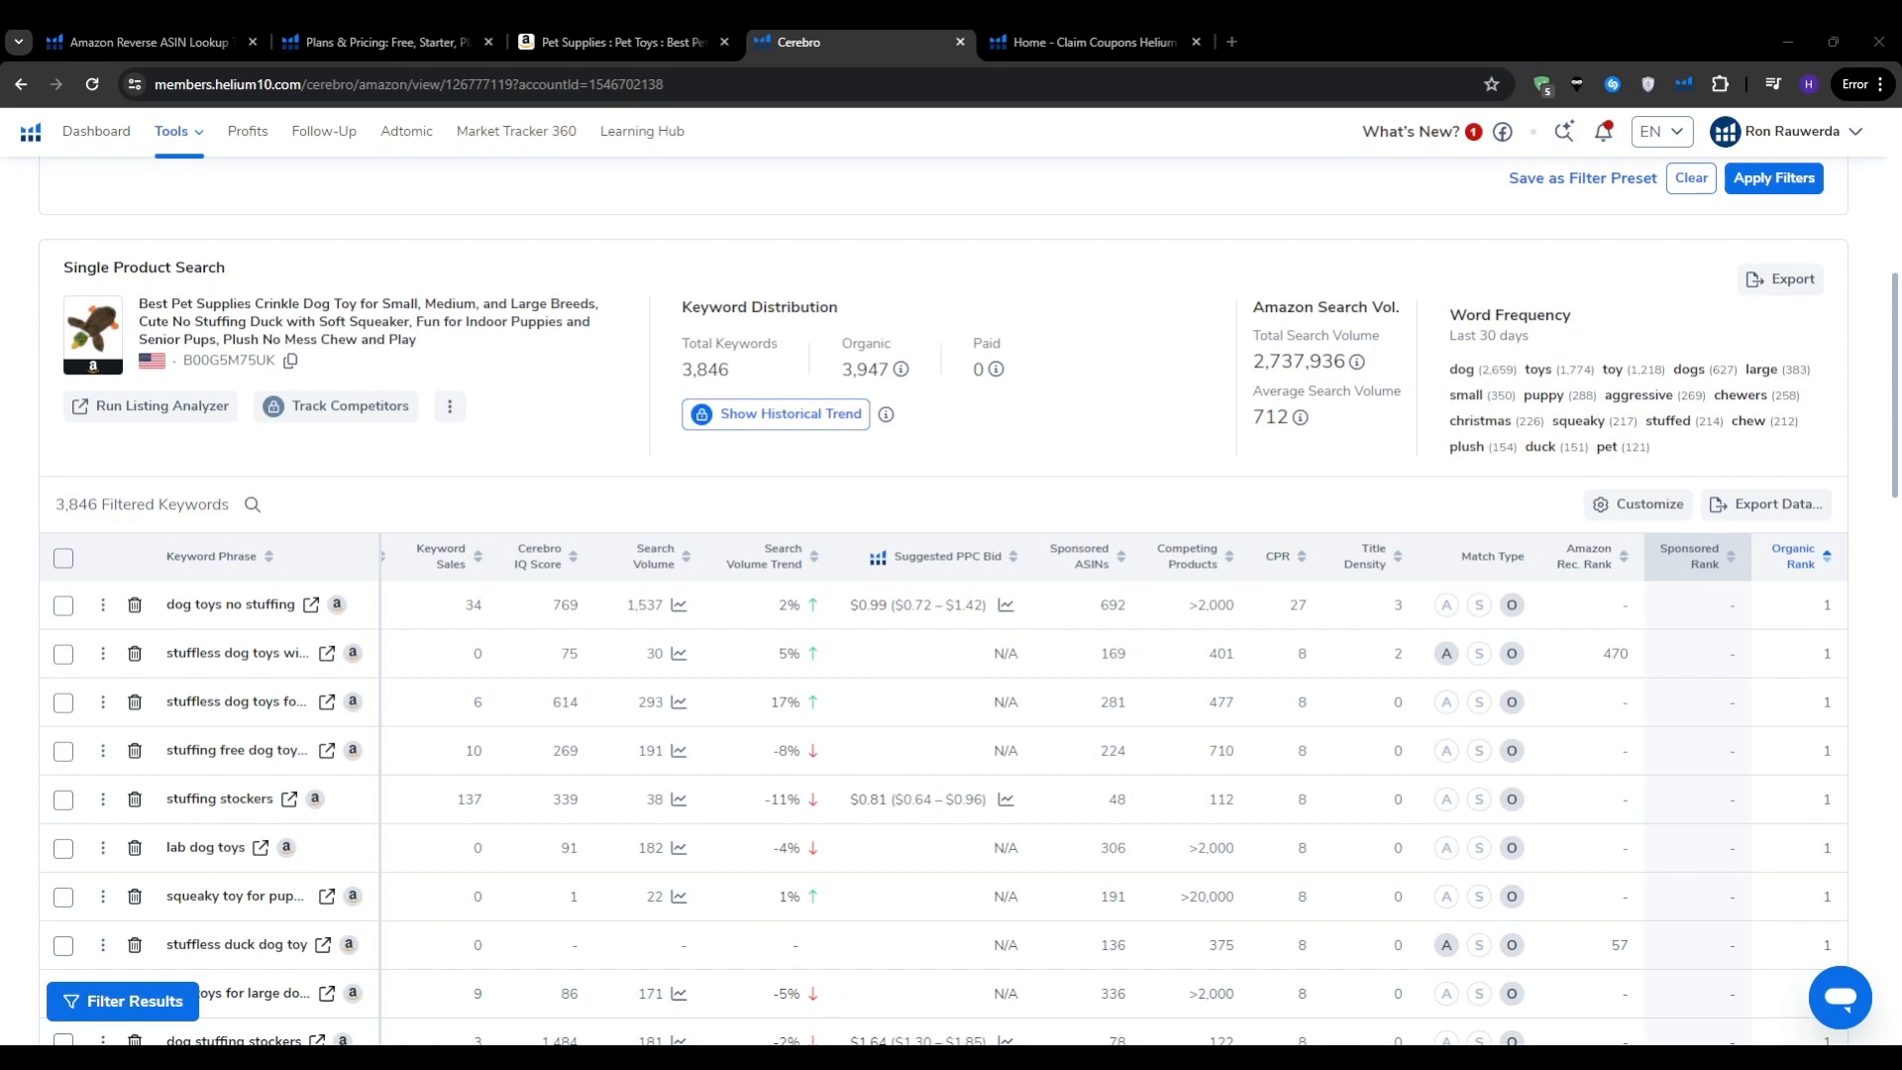
# Check the additional actions available for the keyword "dog toys no stuffing" and close them again
pyautogui.scroll(-1, 10, 609)
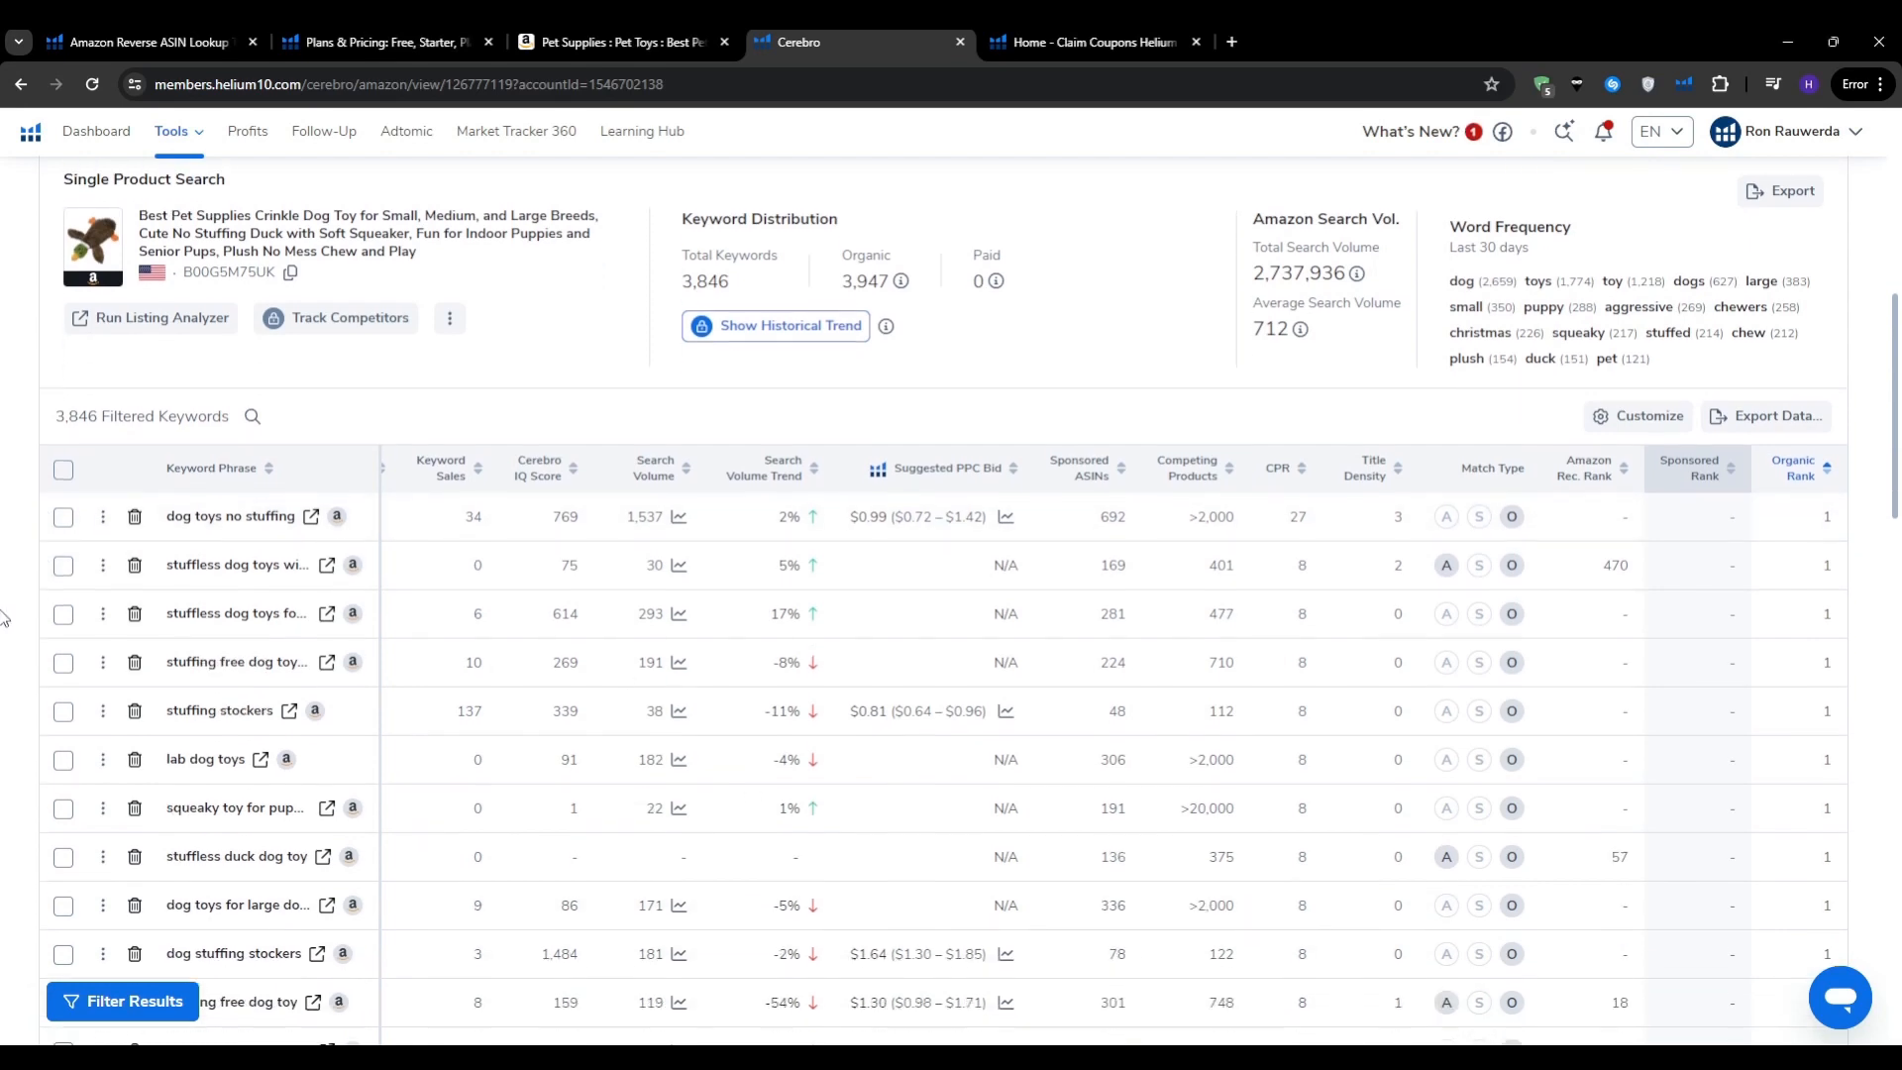
pyautogui.click(104, 509)
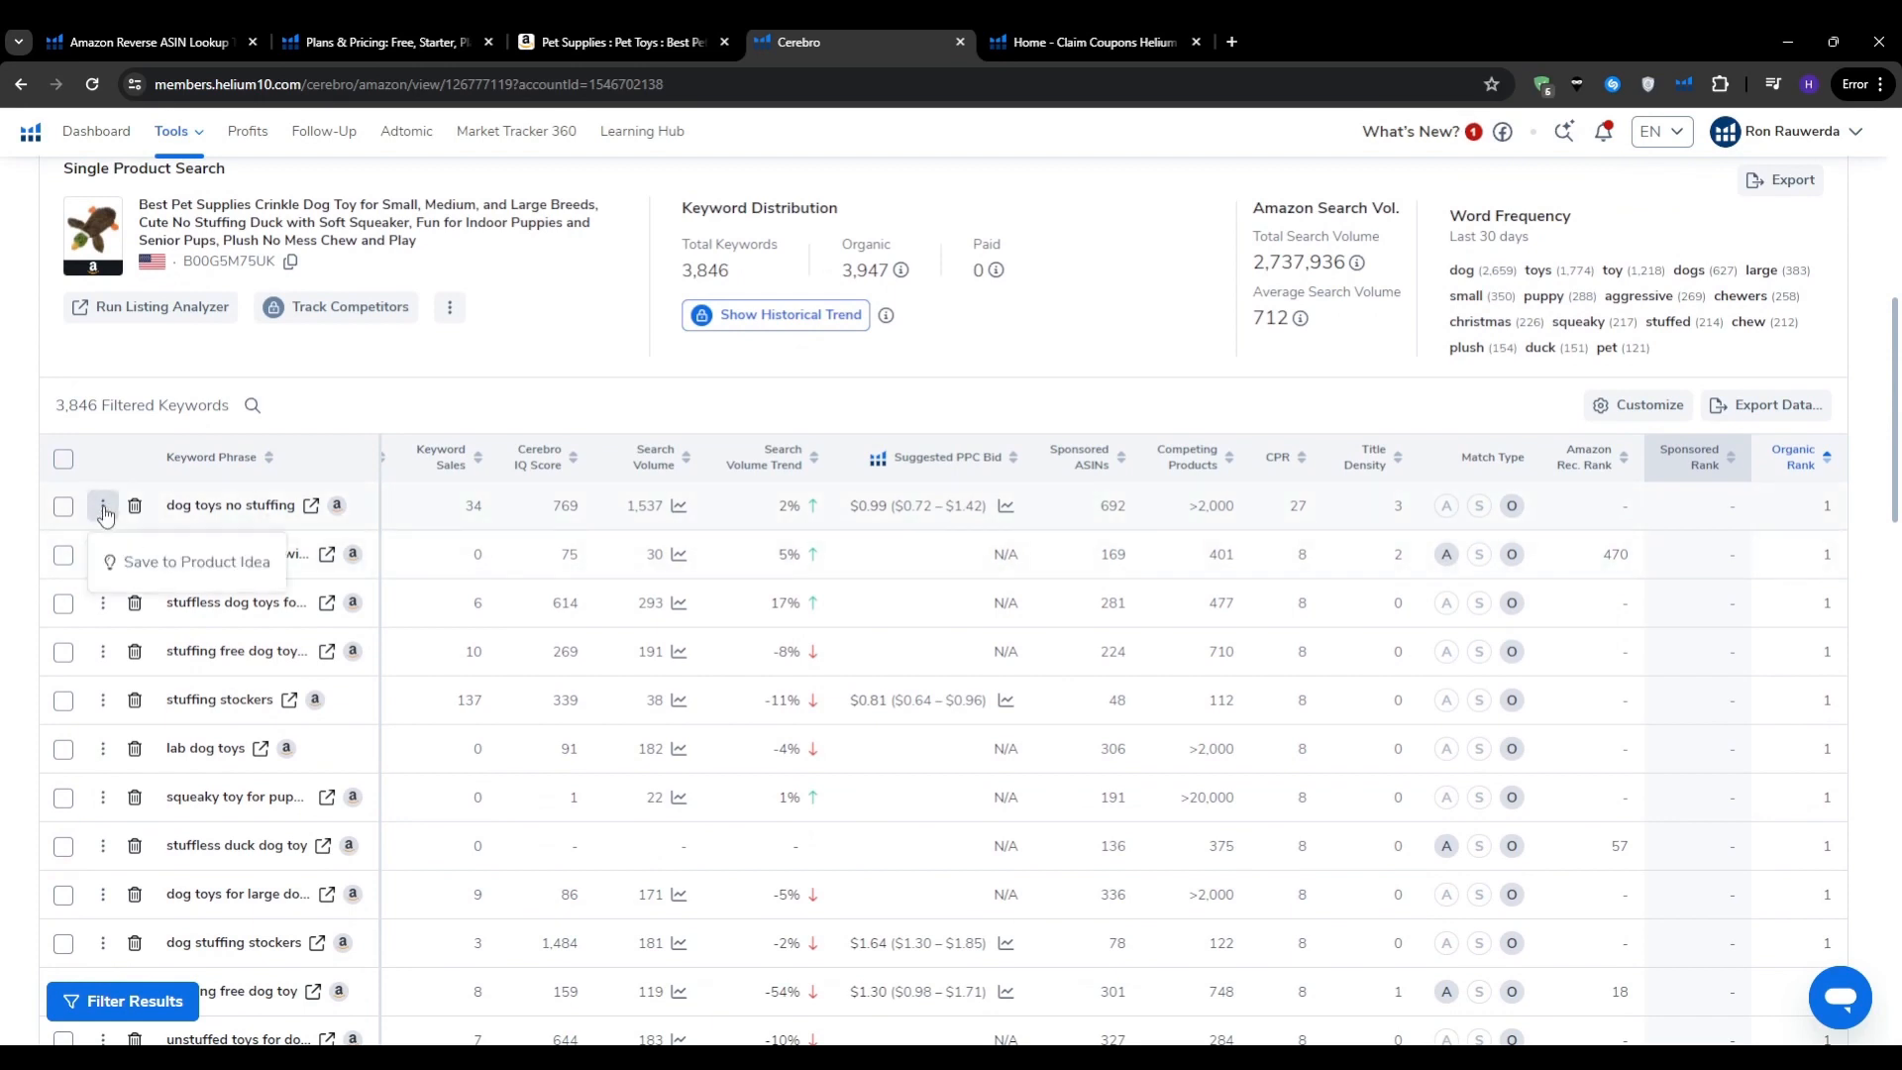
pyautogui.click(104, 509)
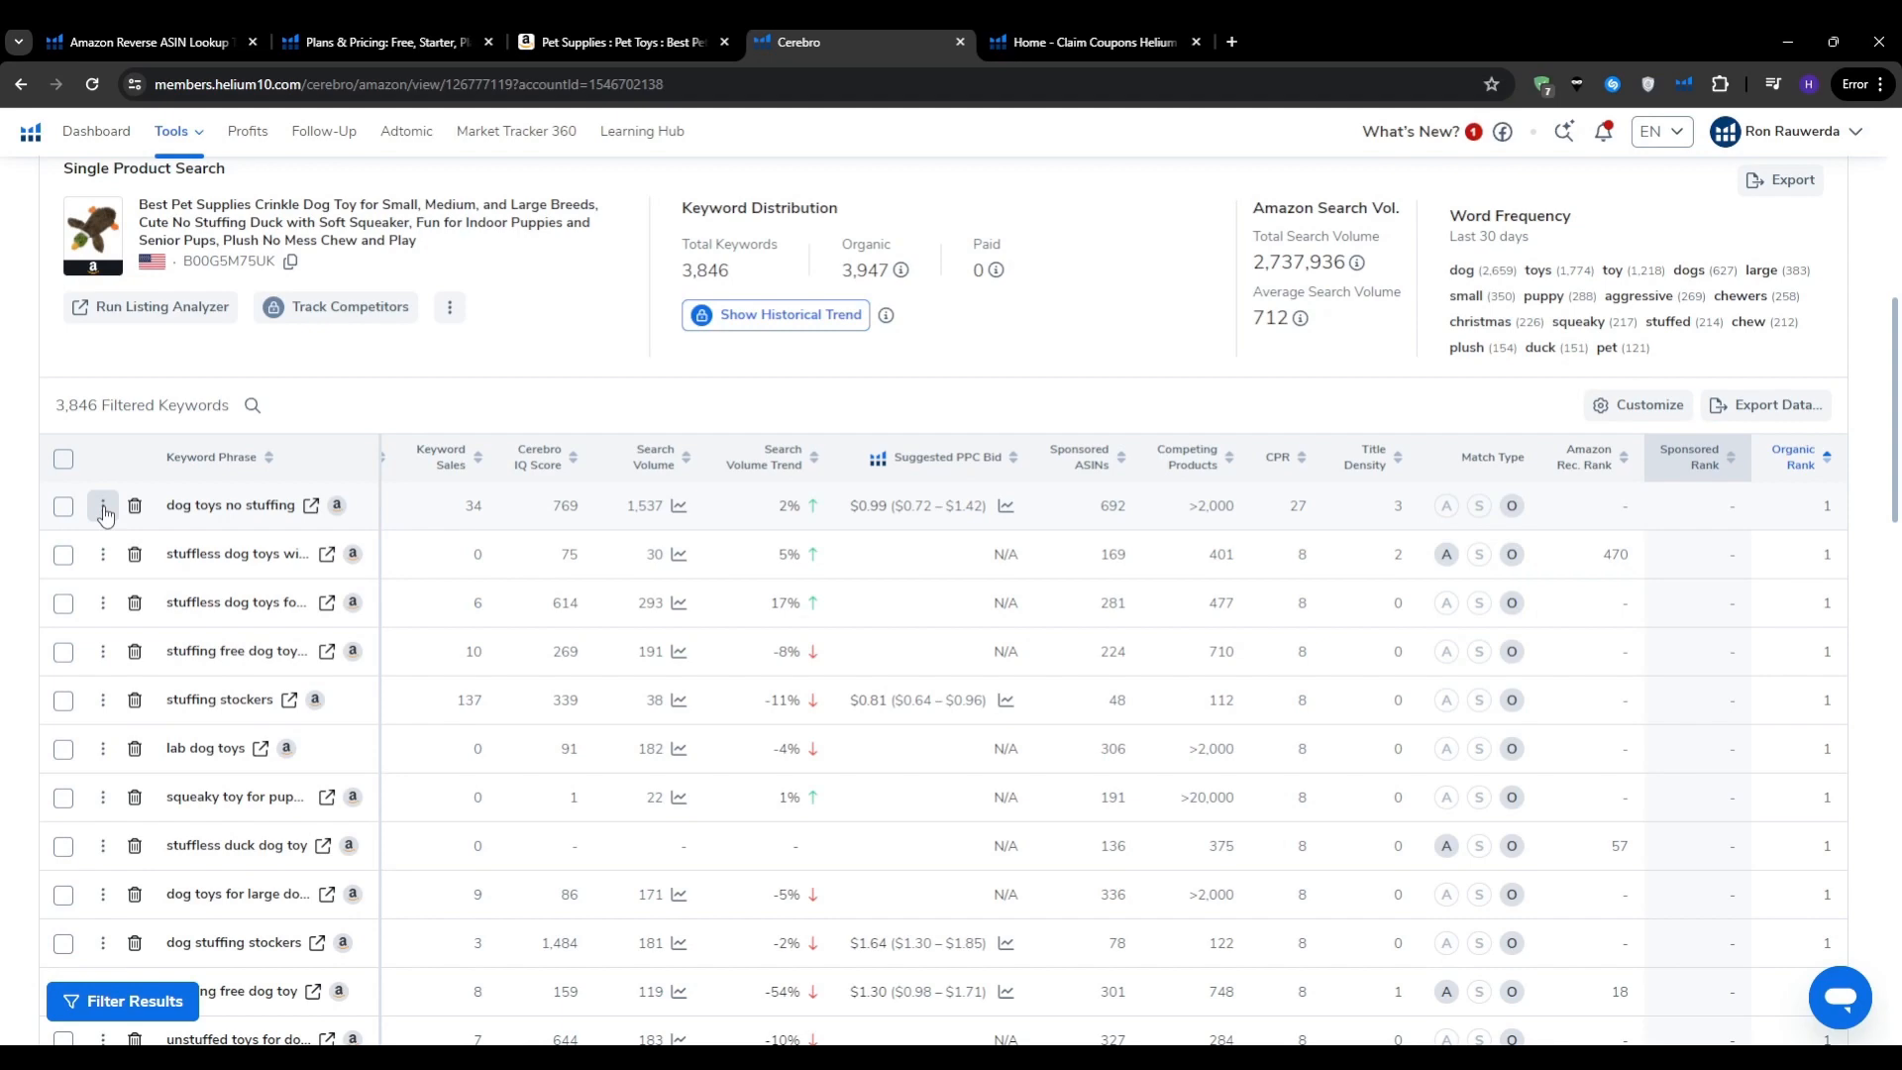
# View the export options for the filtered keyword data, followed by those for the product summary with the word frequency
pyautogui.scroll(3, 105, 514)
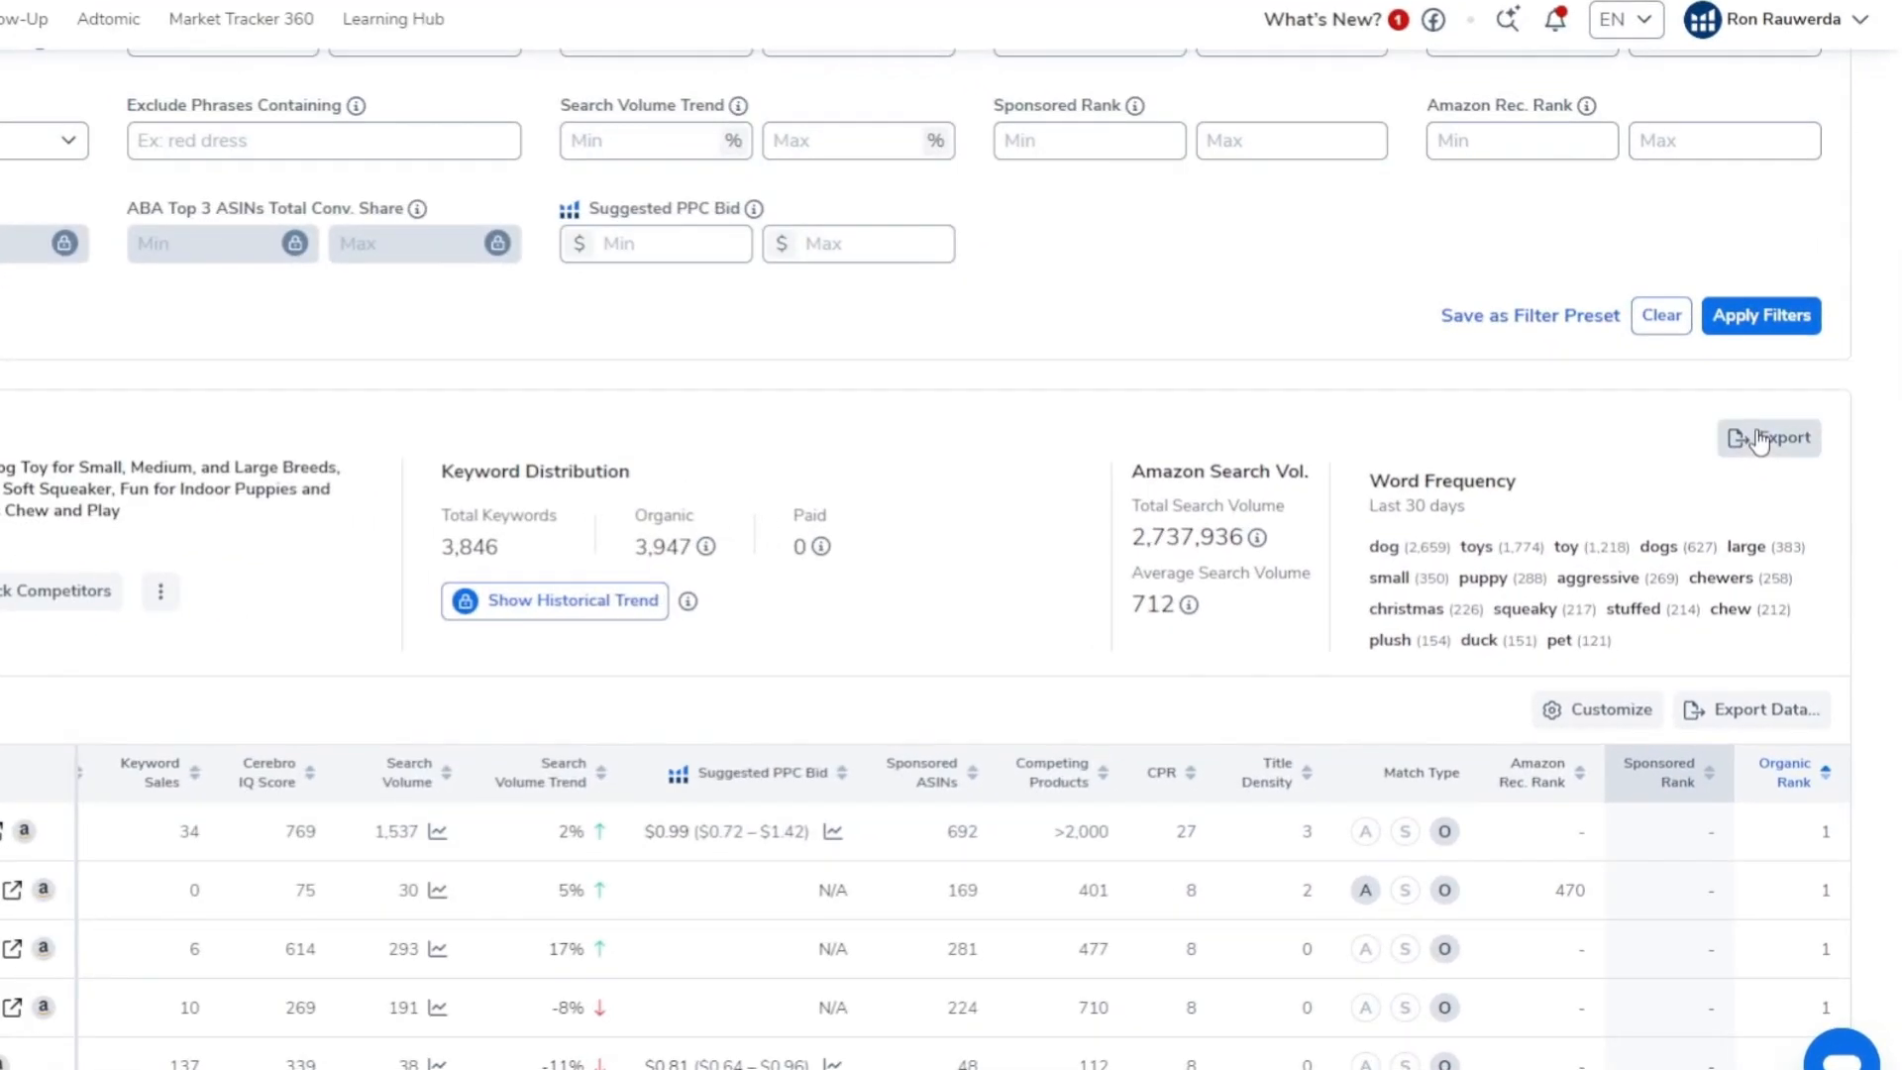
pyautogui.click(1728, 709)
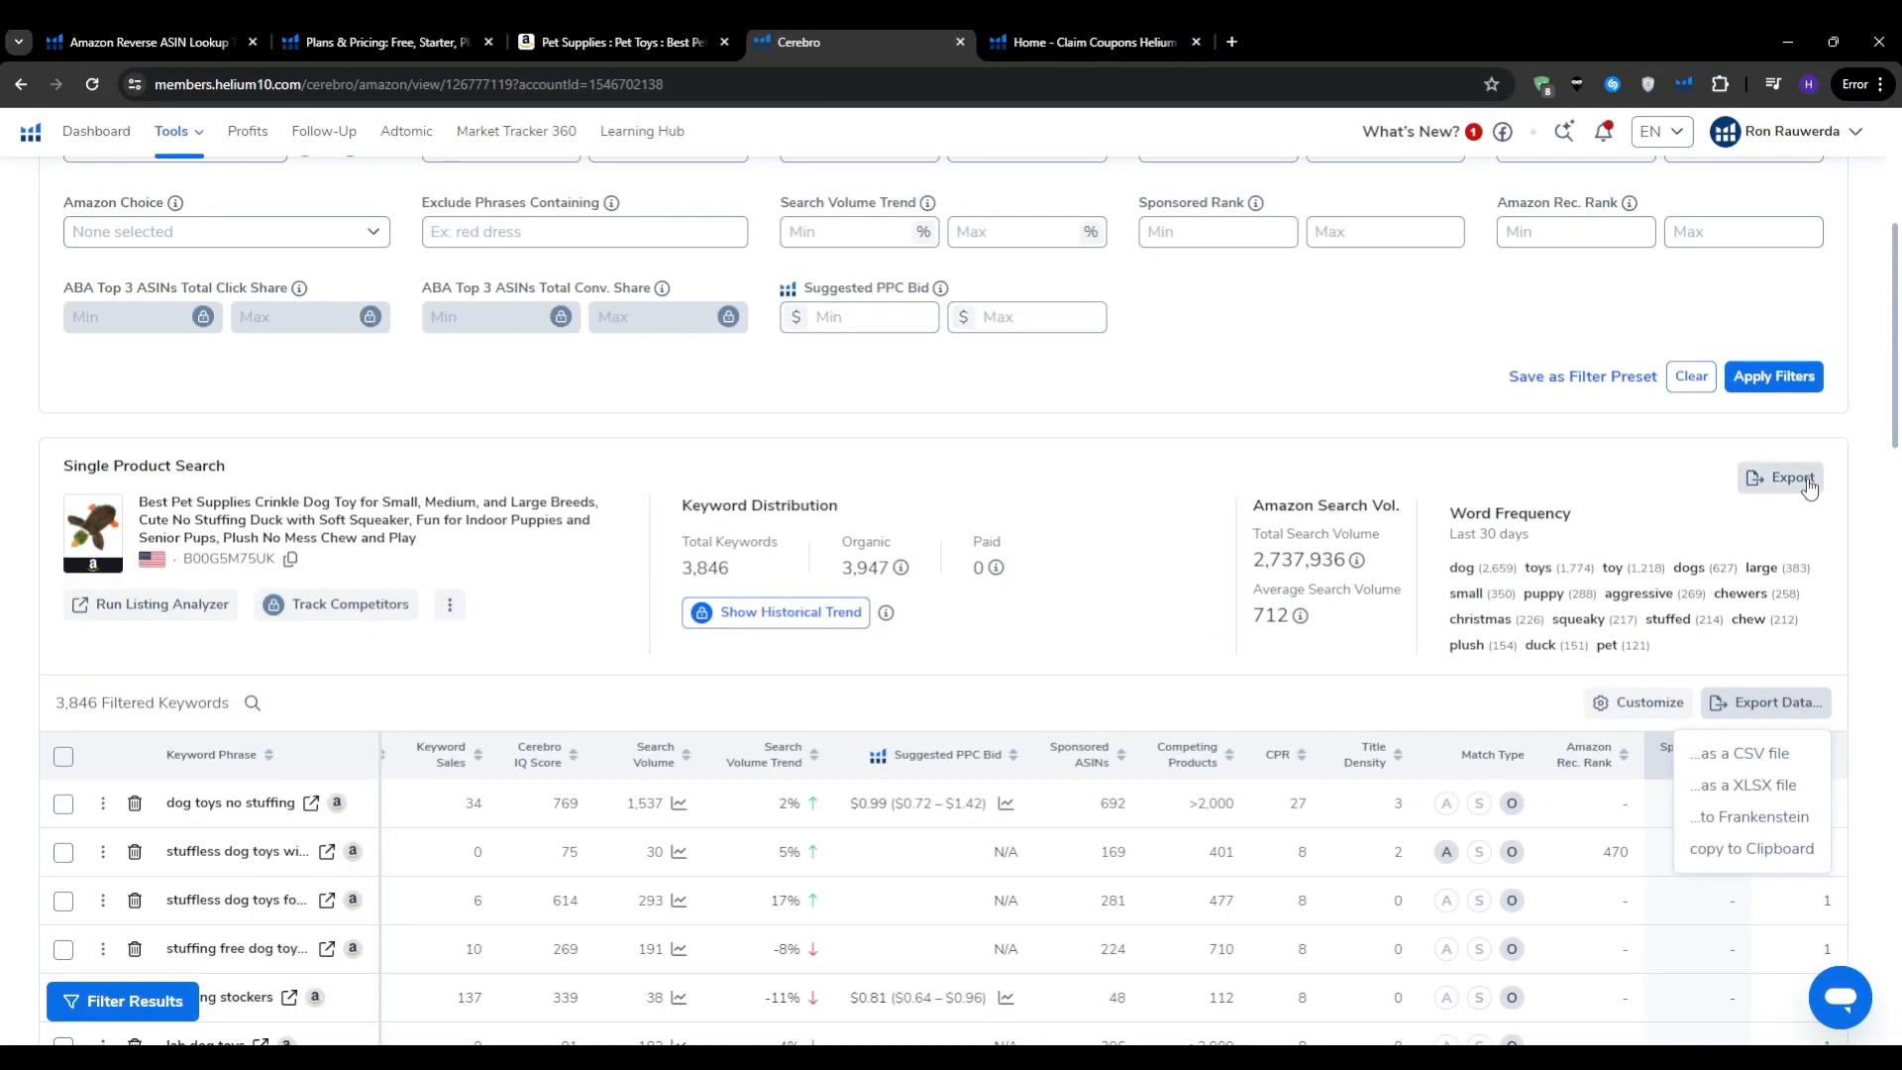
pyautogui.click(1801, 443)
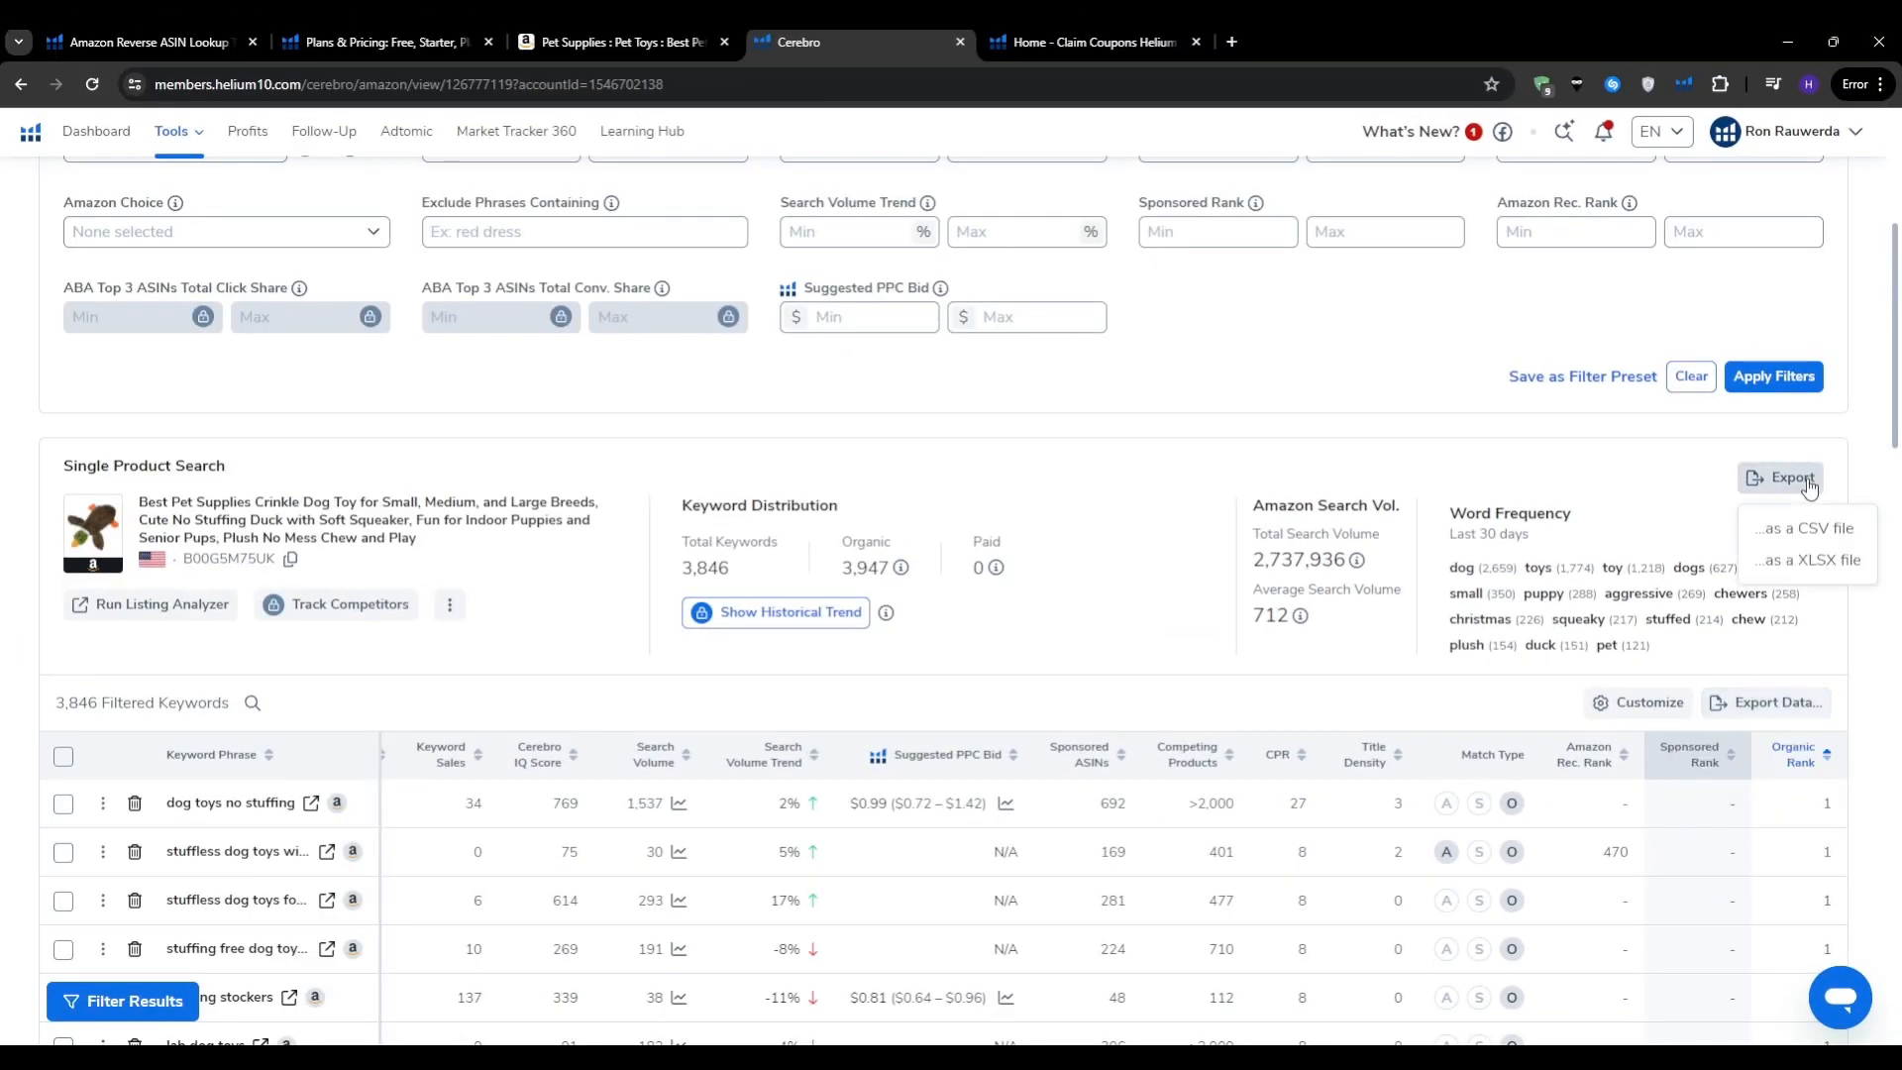
# Select the keyword "dog toys no stuffing", check the options for adding it to My List and close them again
pyautogui.click(1800, 442)
pyautogui.scroll(-1, 139, 614)
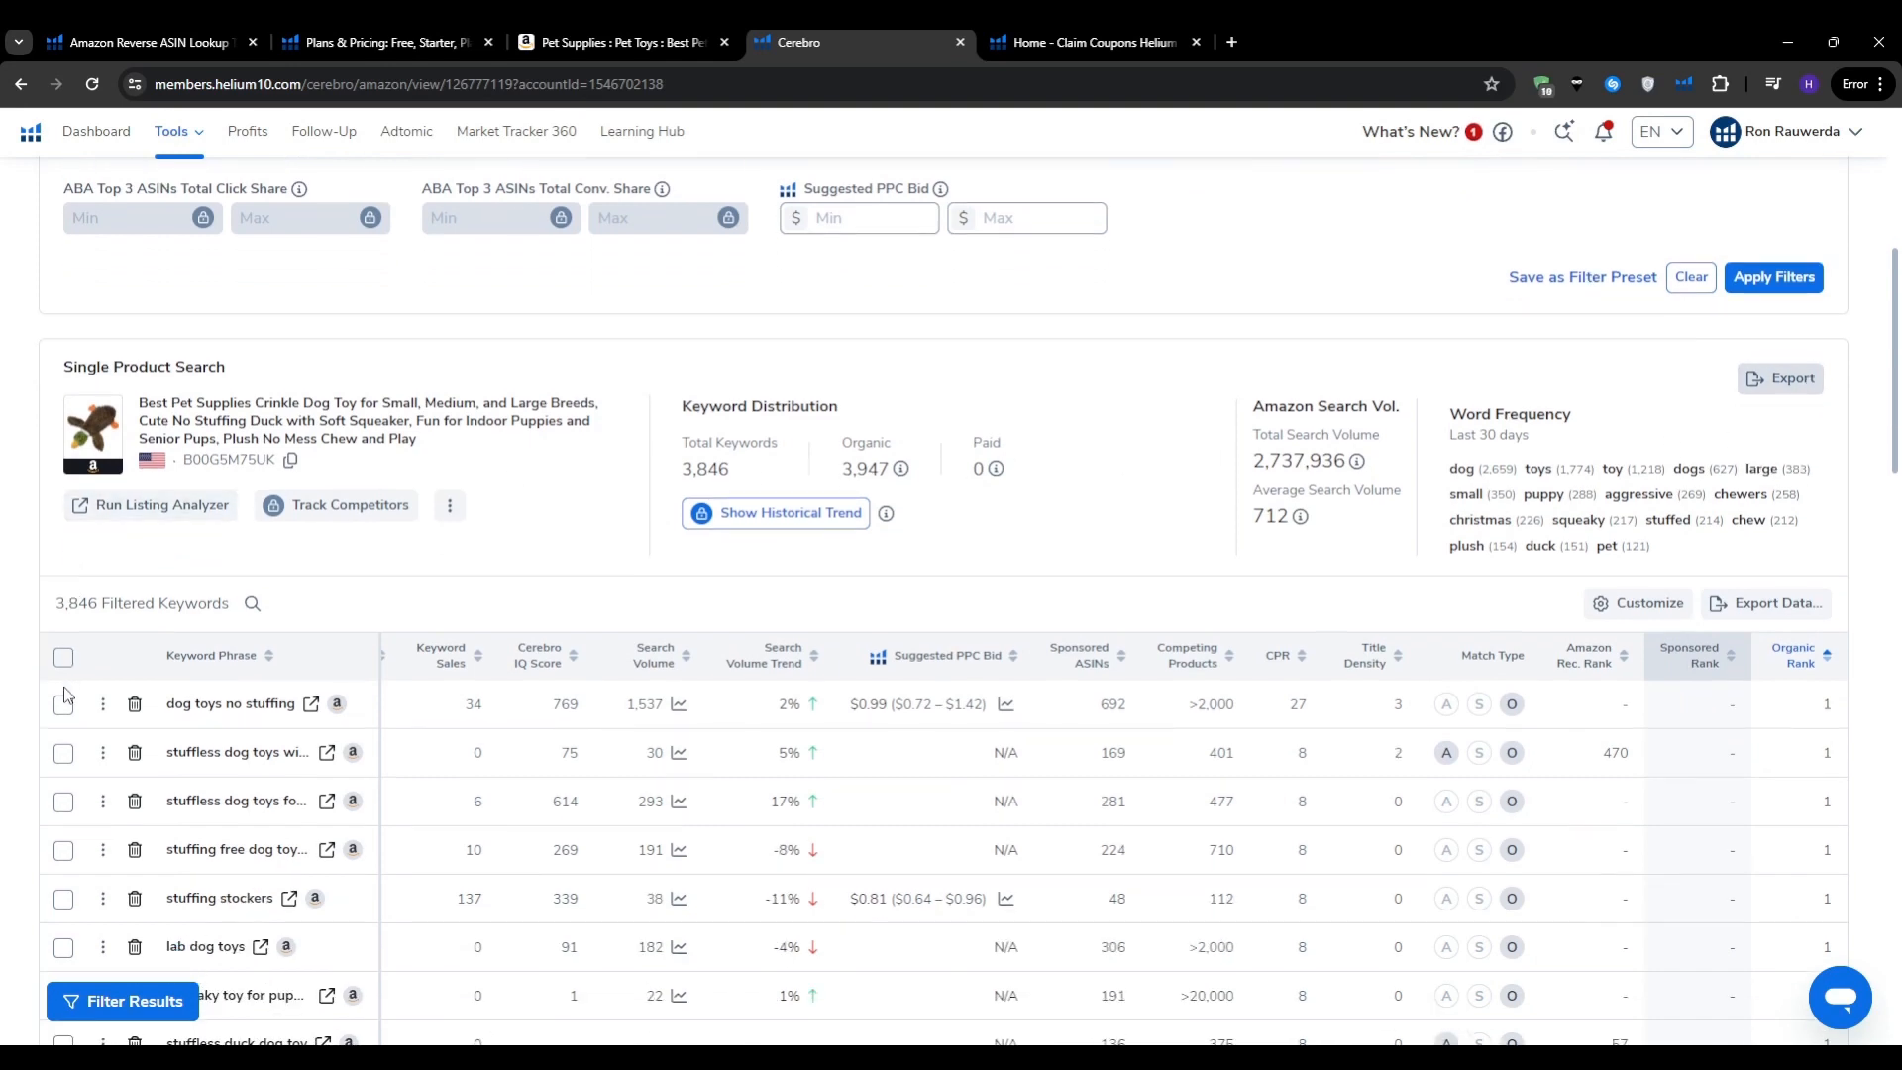
pyautogui.click(64, 704)
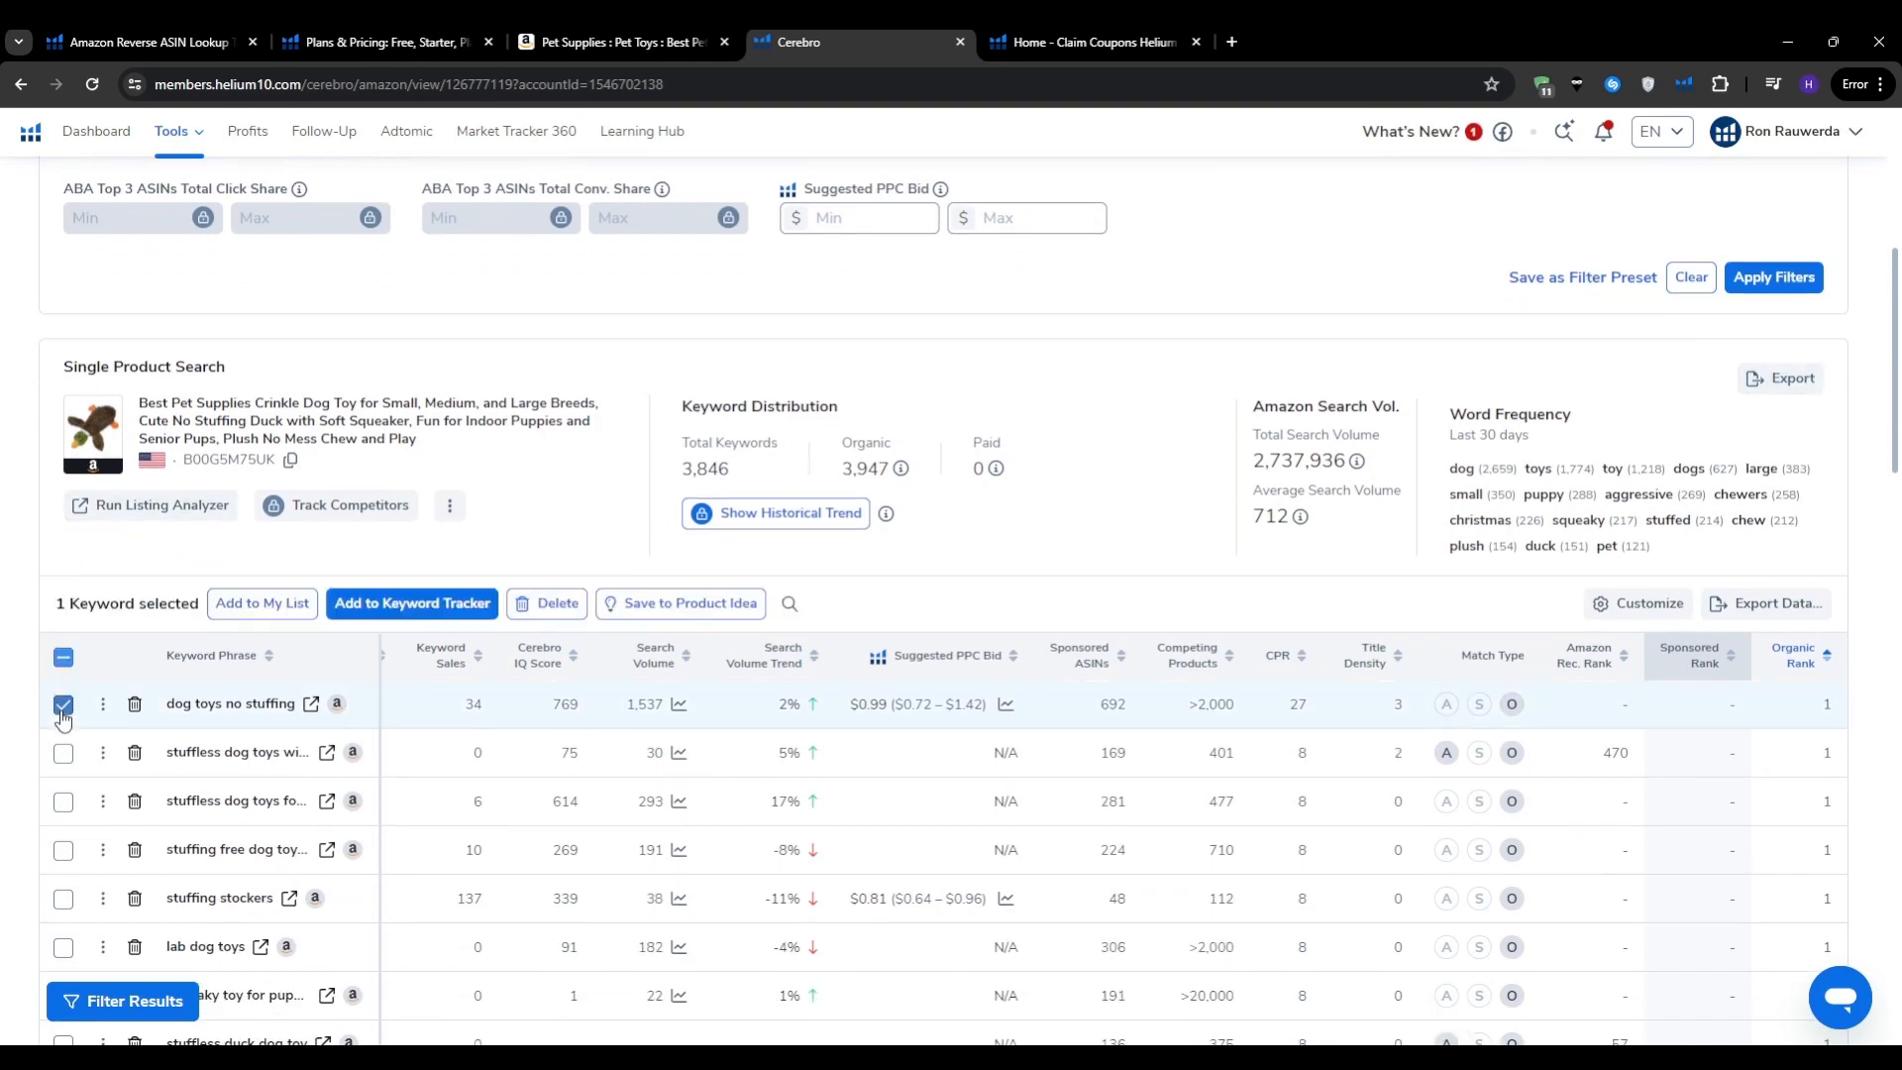
pyautogui.click(289, 609)
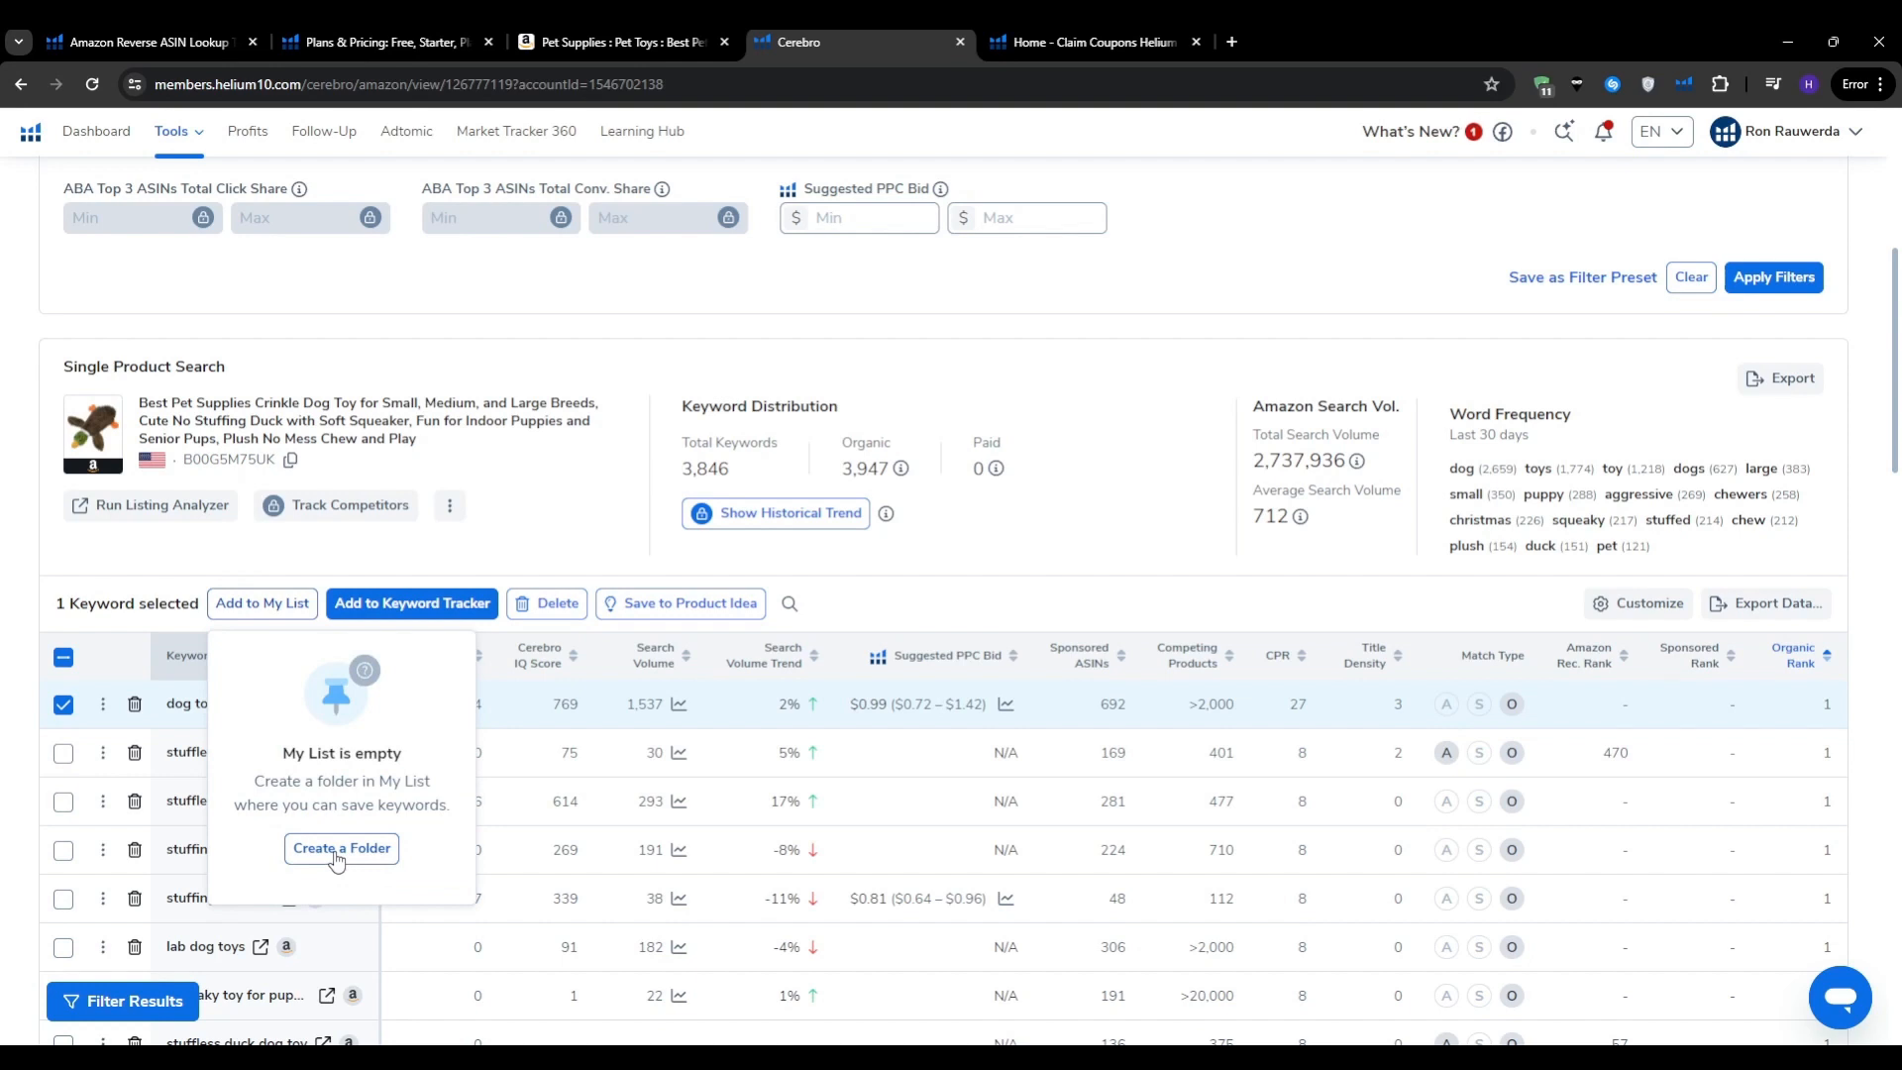
pyautogui.click(3, 795)
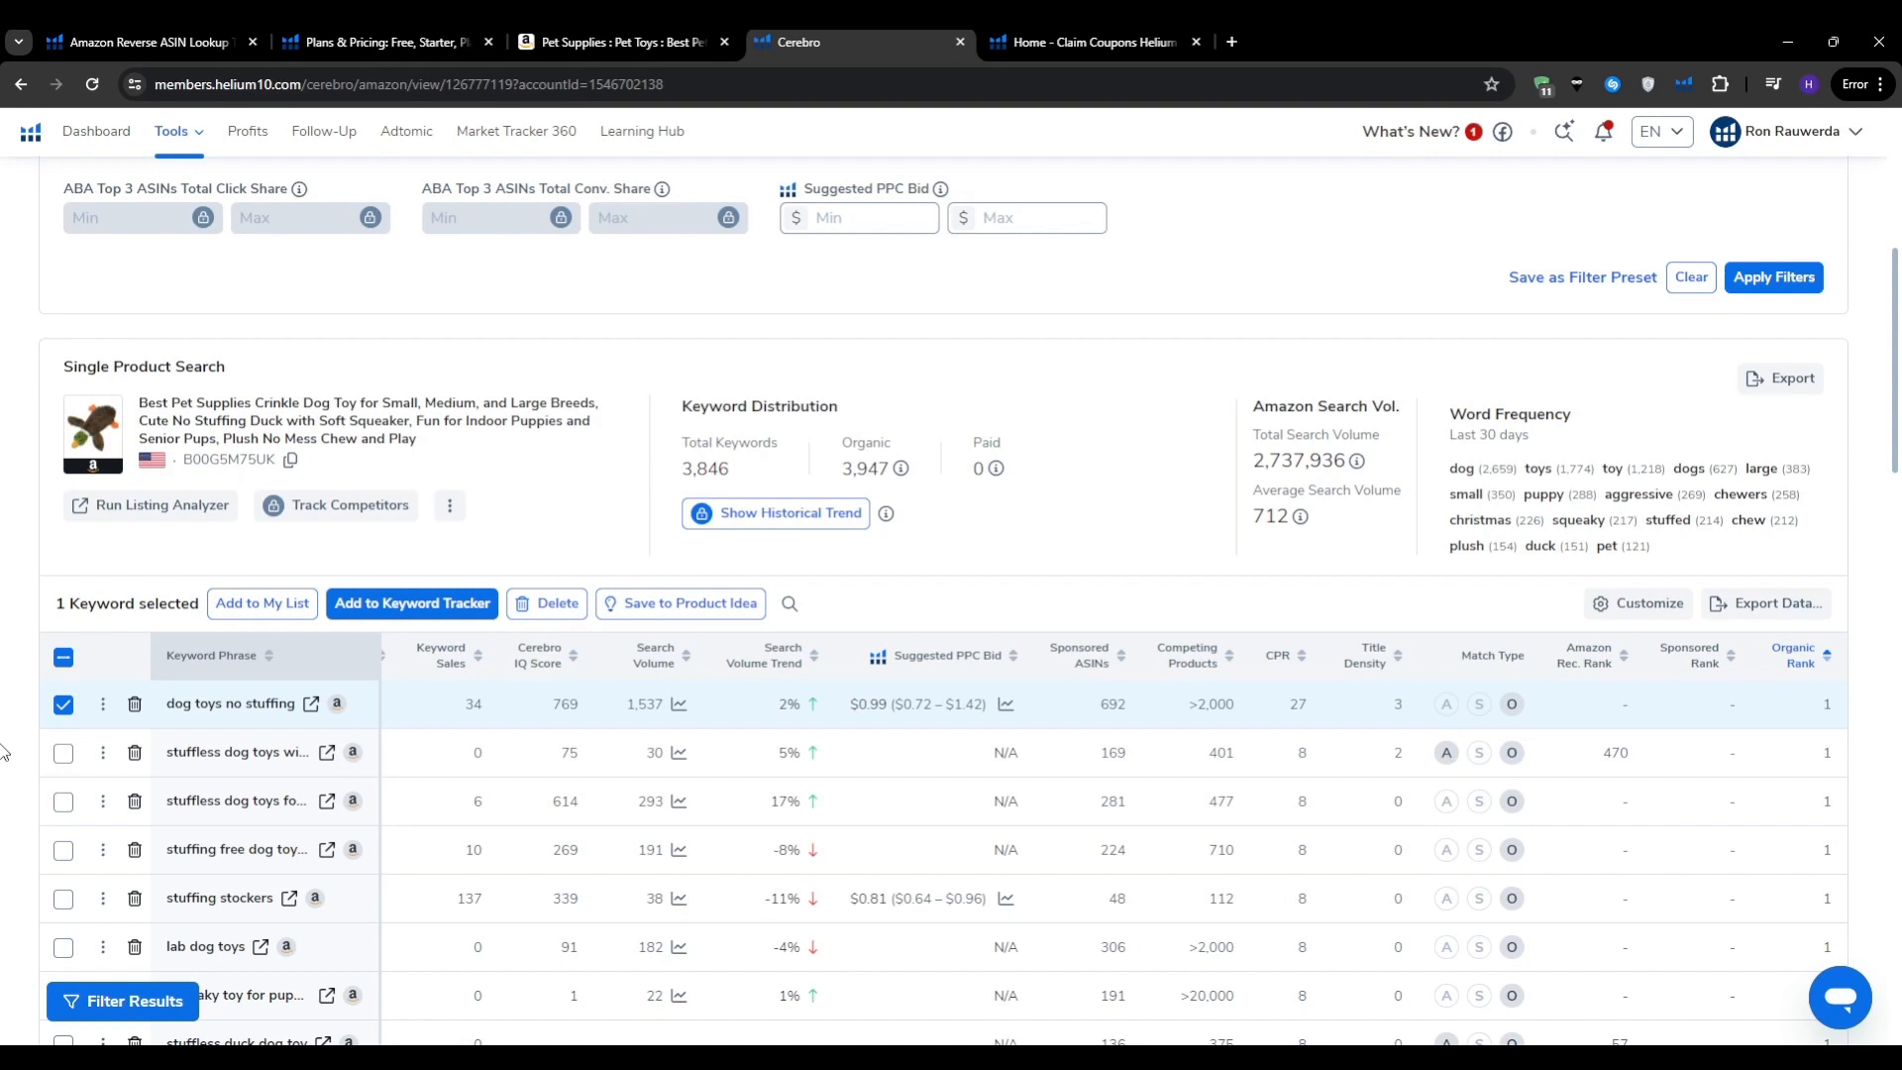
# Return to the Amazon product page of the Best Pet Supplies wild duck dog toy and view its listing
pyautogui.scroll(6, 3, 750)
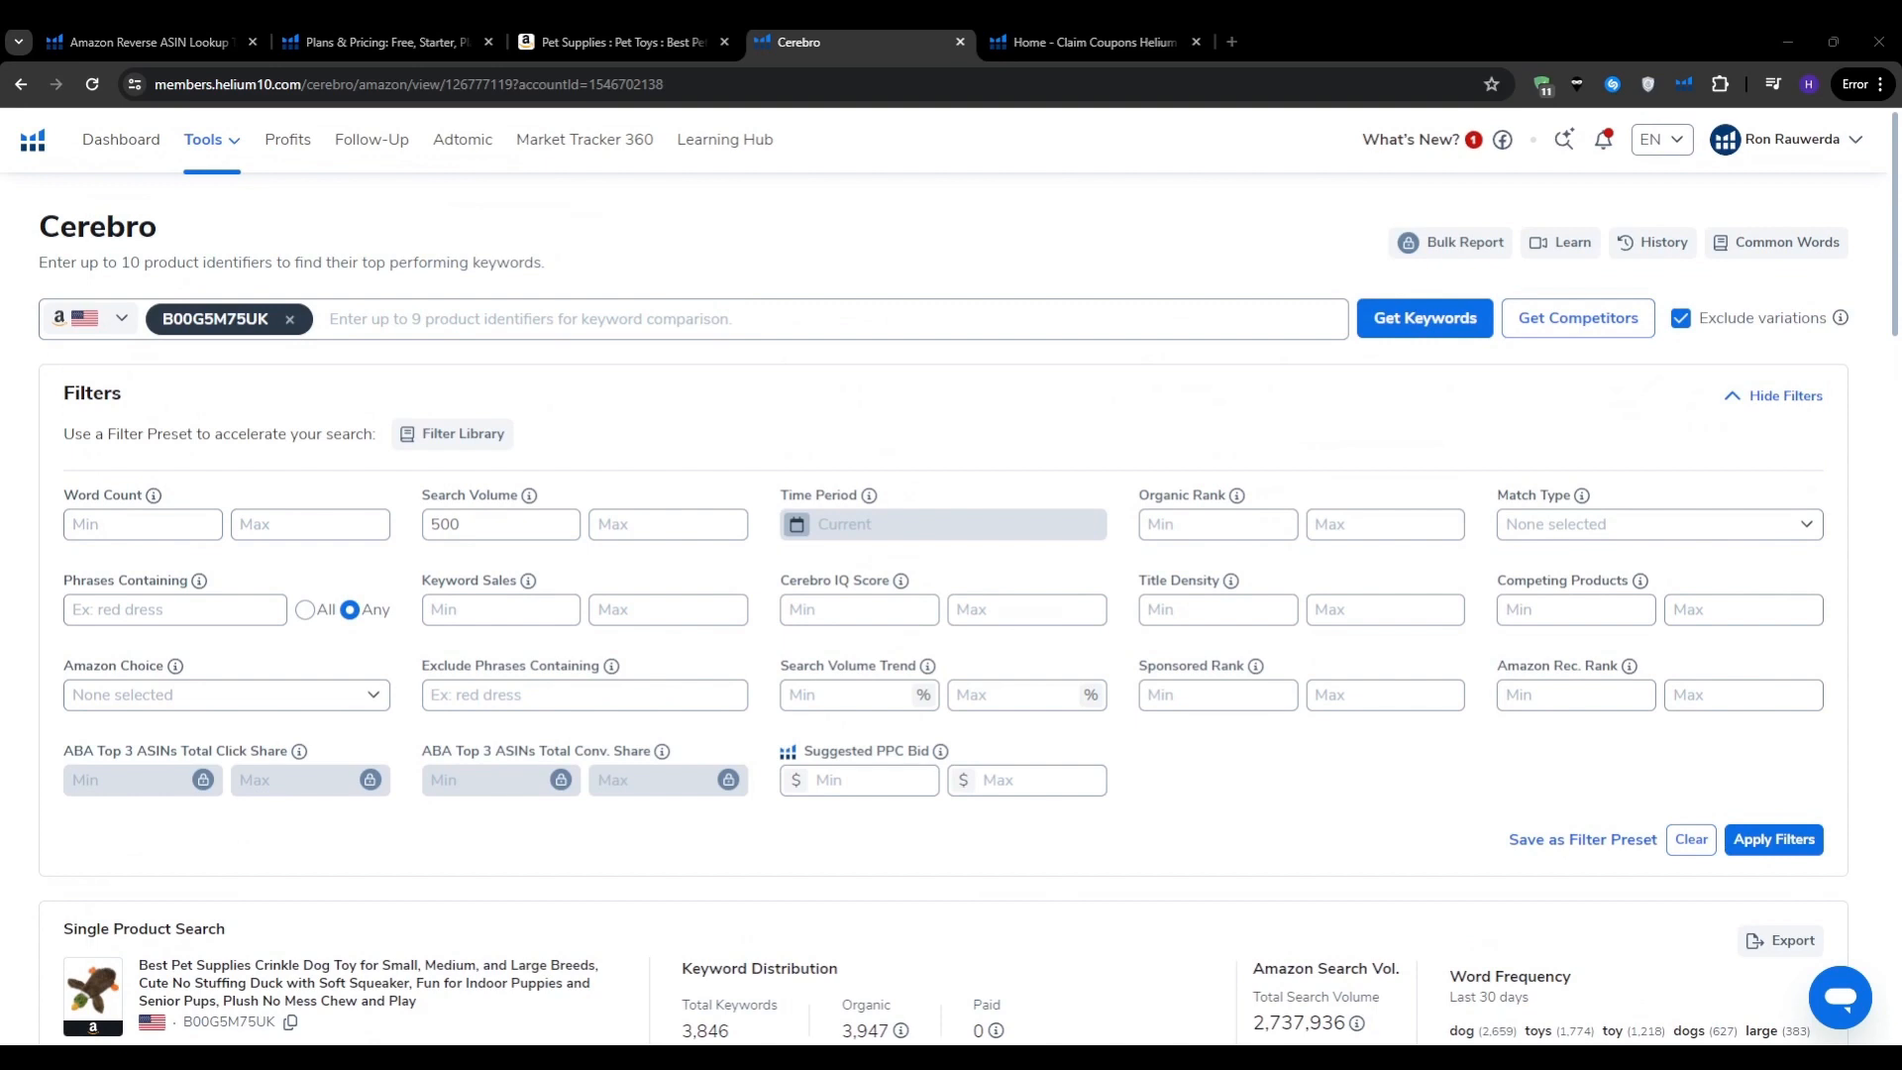
pyautogui.click(985, 995)
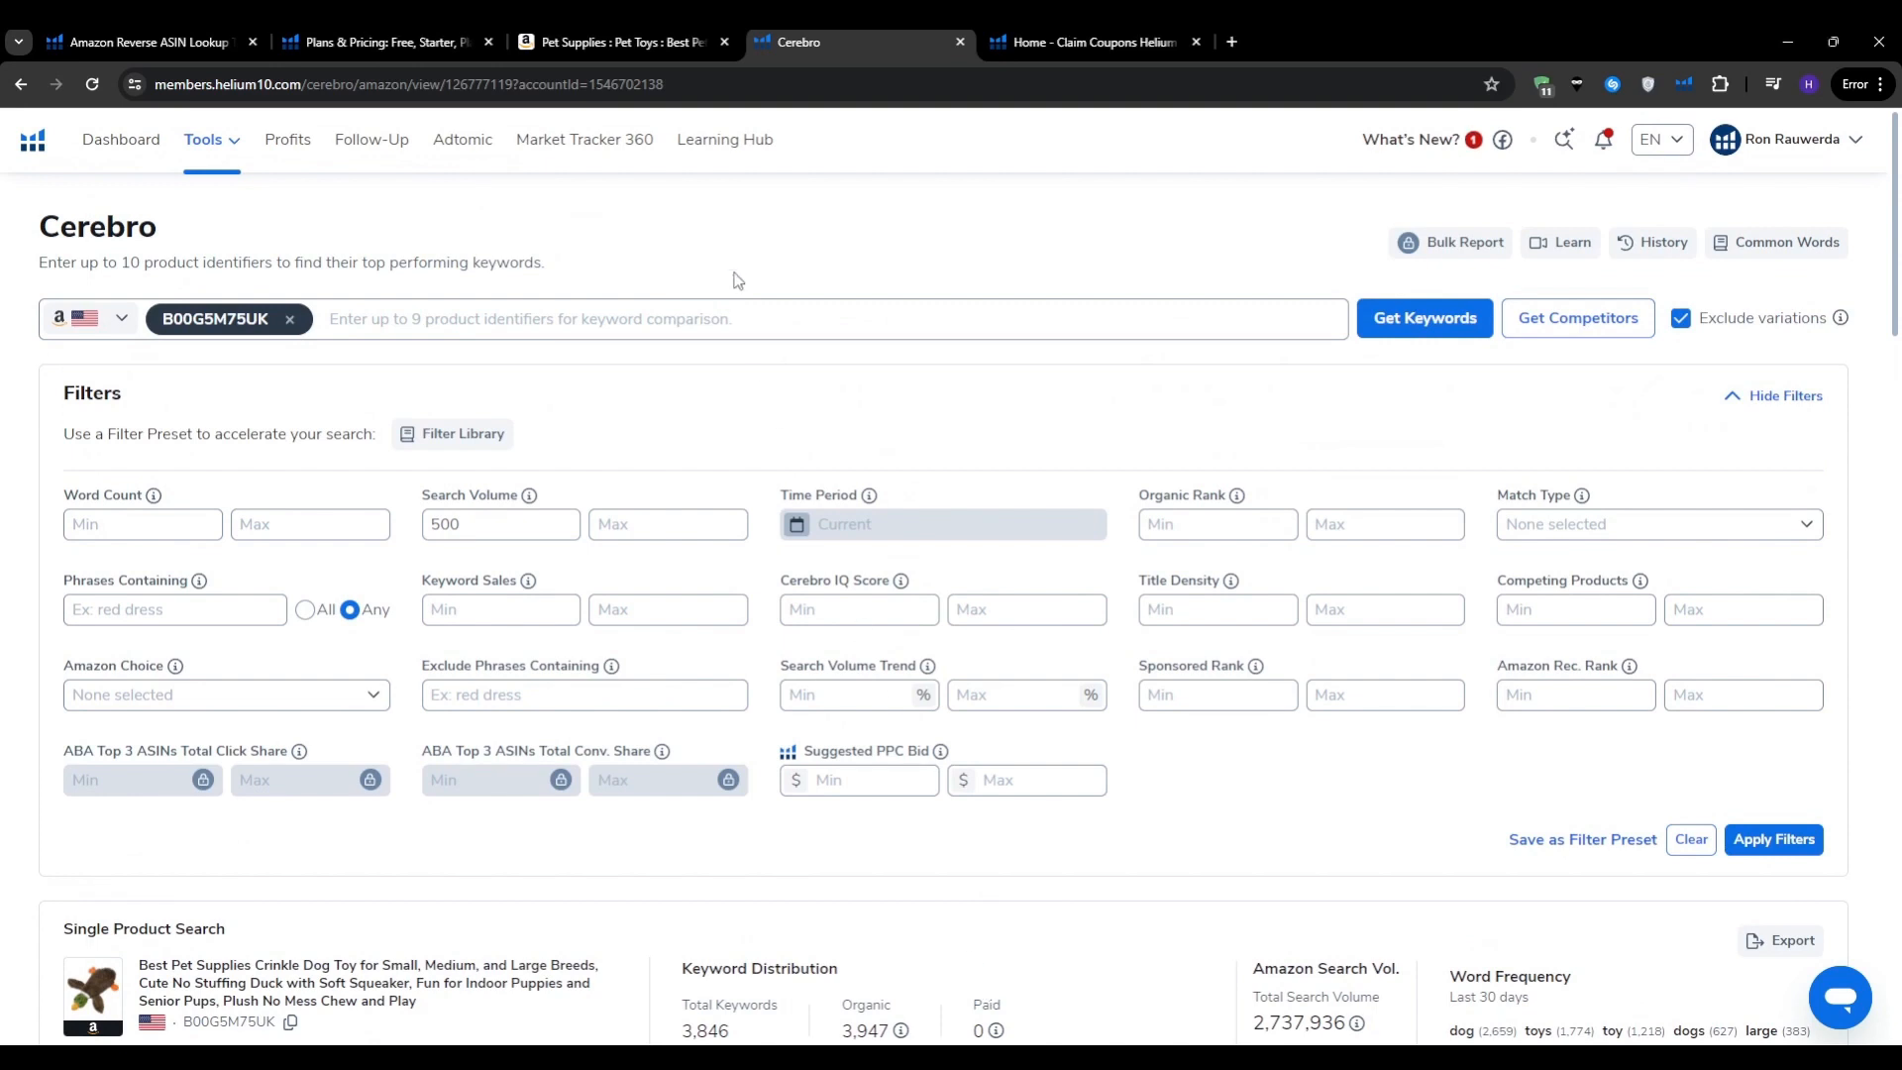
pyautogui.click(674, 43)
pyautogui.scroll(-3, 148, 616)
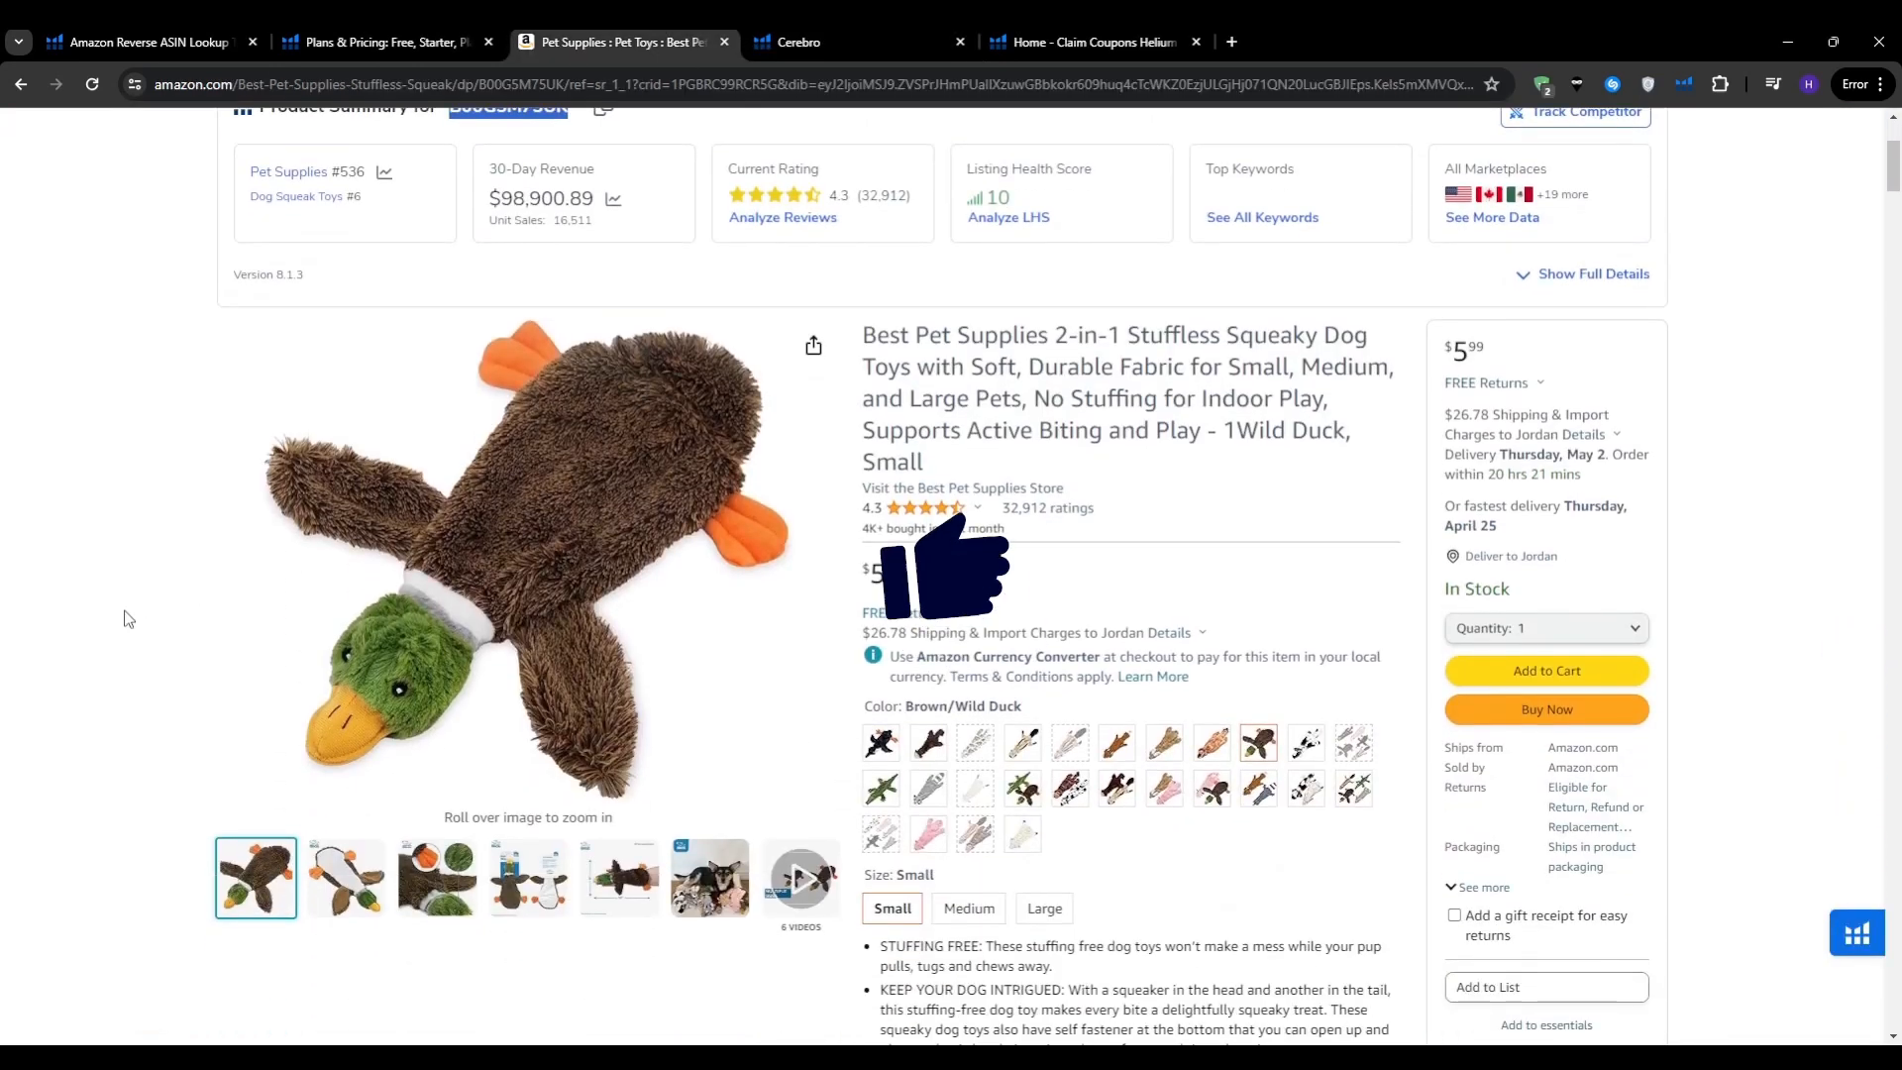